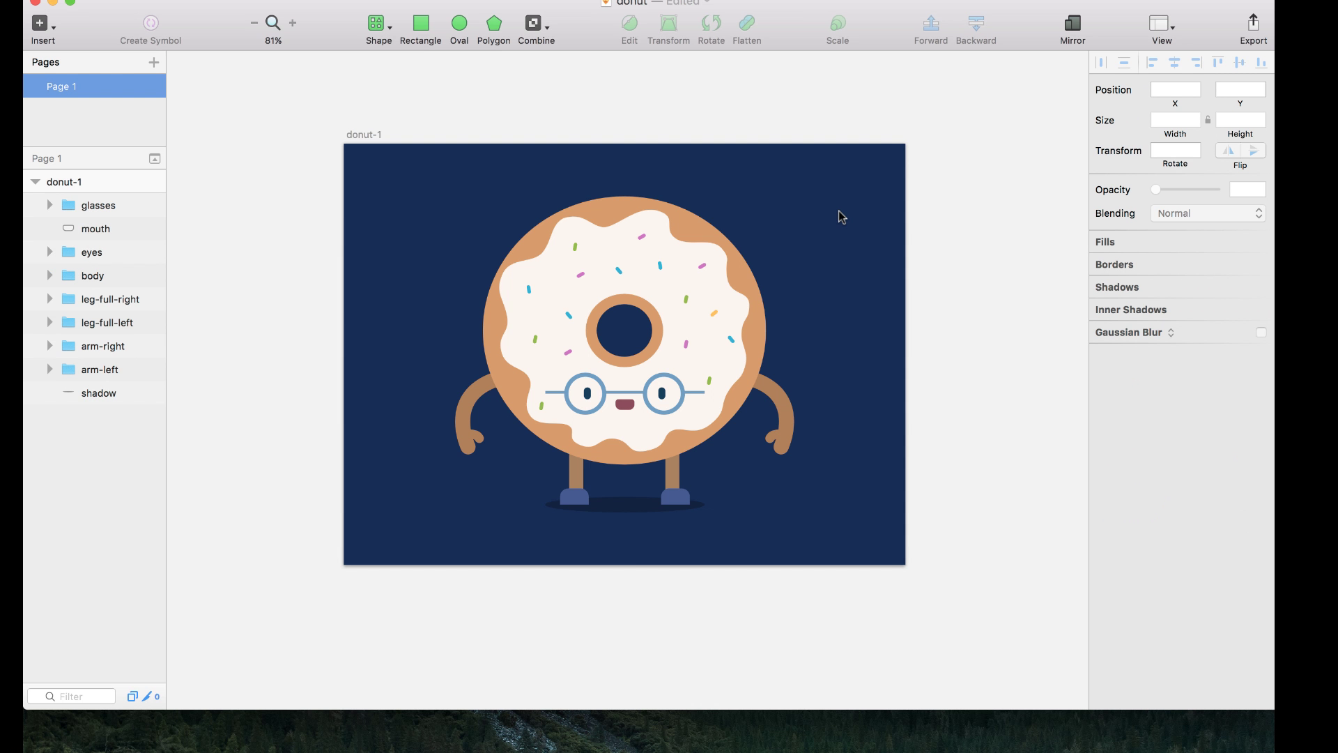
Examine the finished donut character on the donut-1 artboard, including the shadow beneath its feet.
scroll(842, 217, "left", 1)
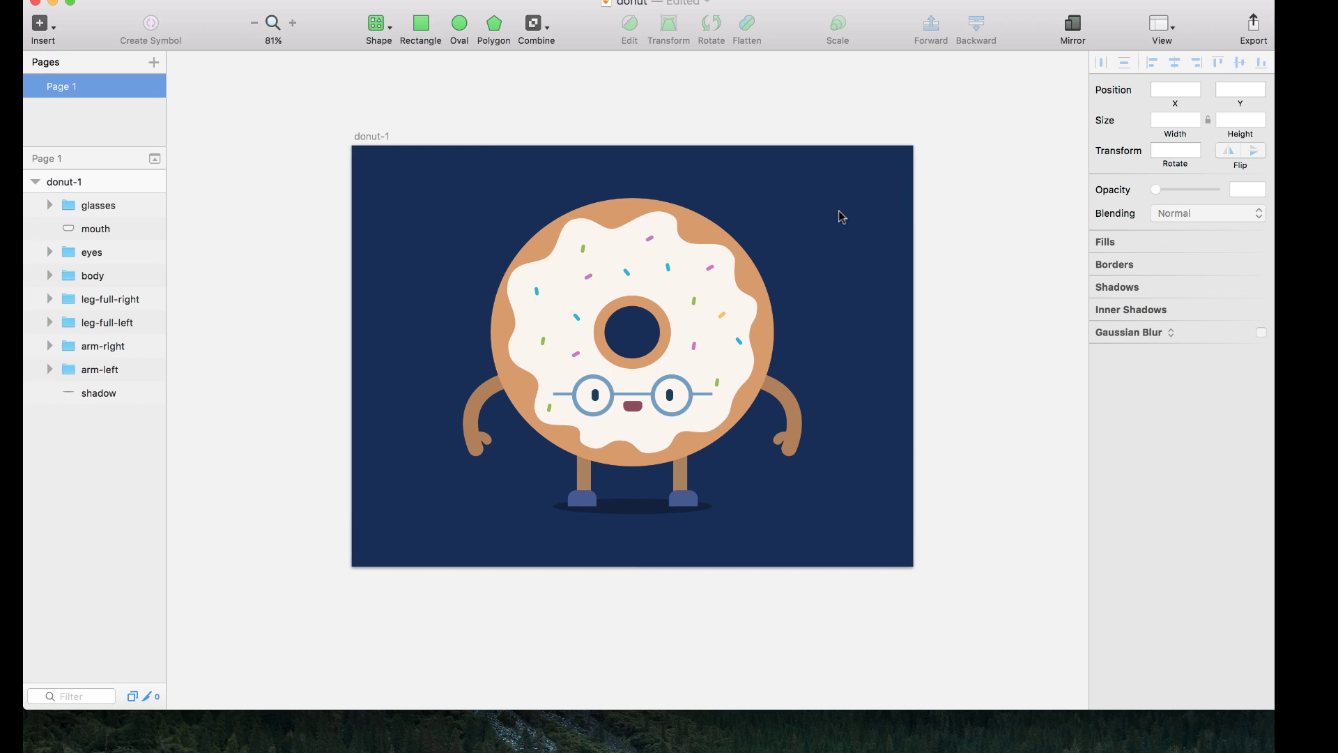
scroll(842, 217, "up", 2)
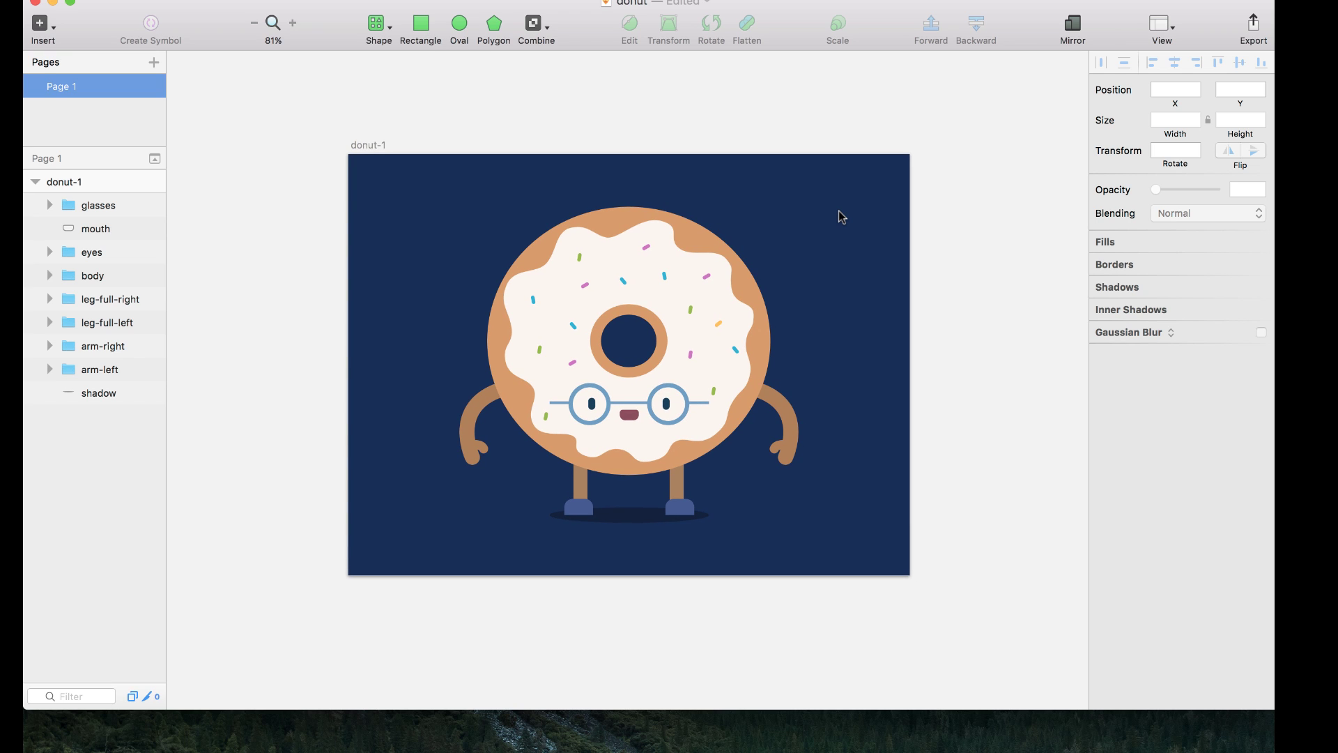
scroll(842, 217, "right", 1)
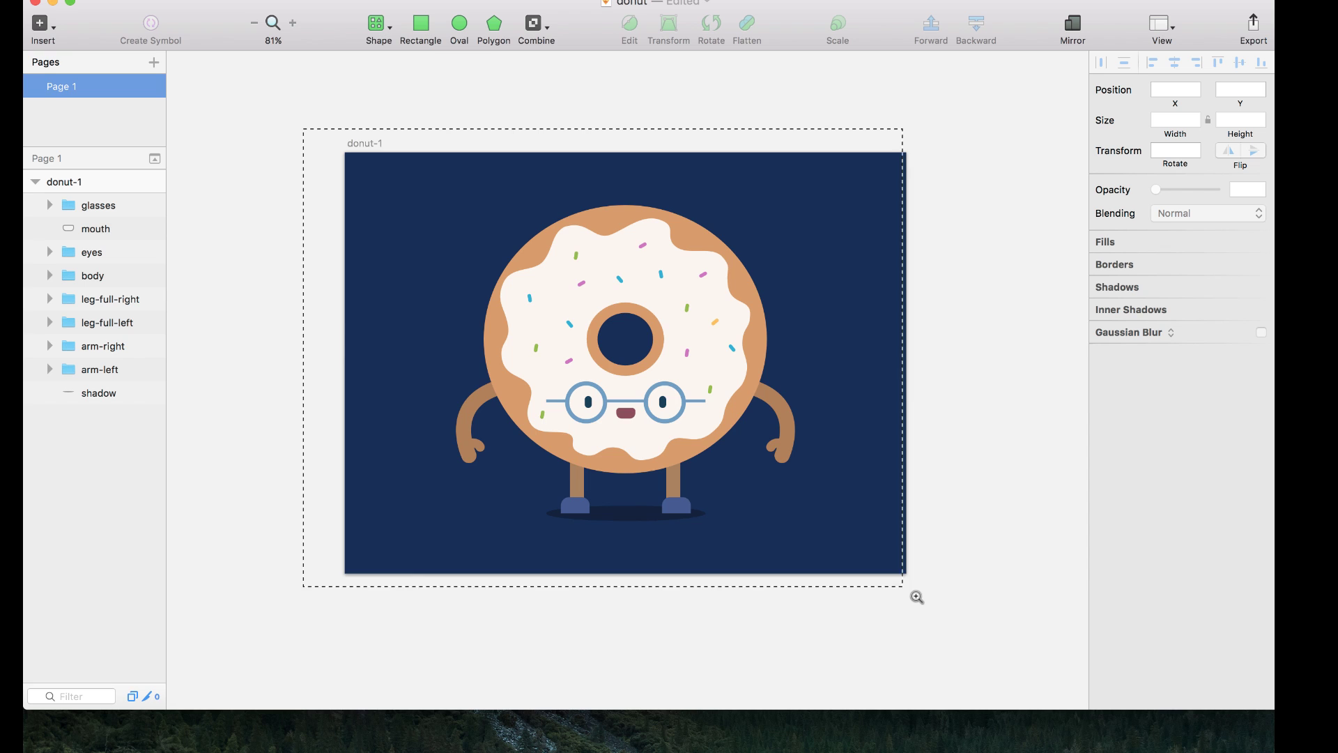
left_click_drag(940, 608, 940, 607)
scroll(868, 396, "right", 1)
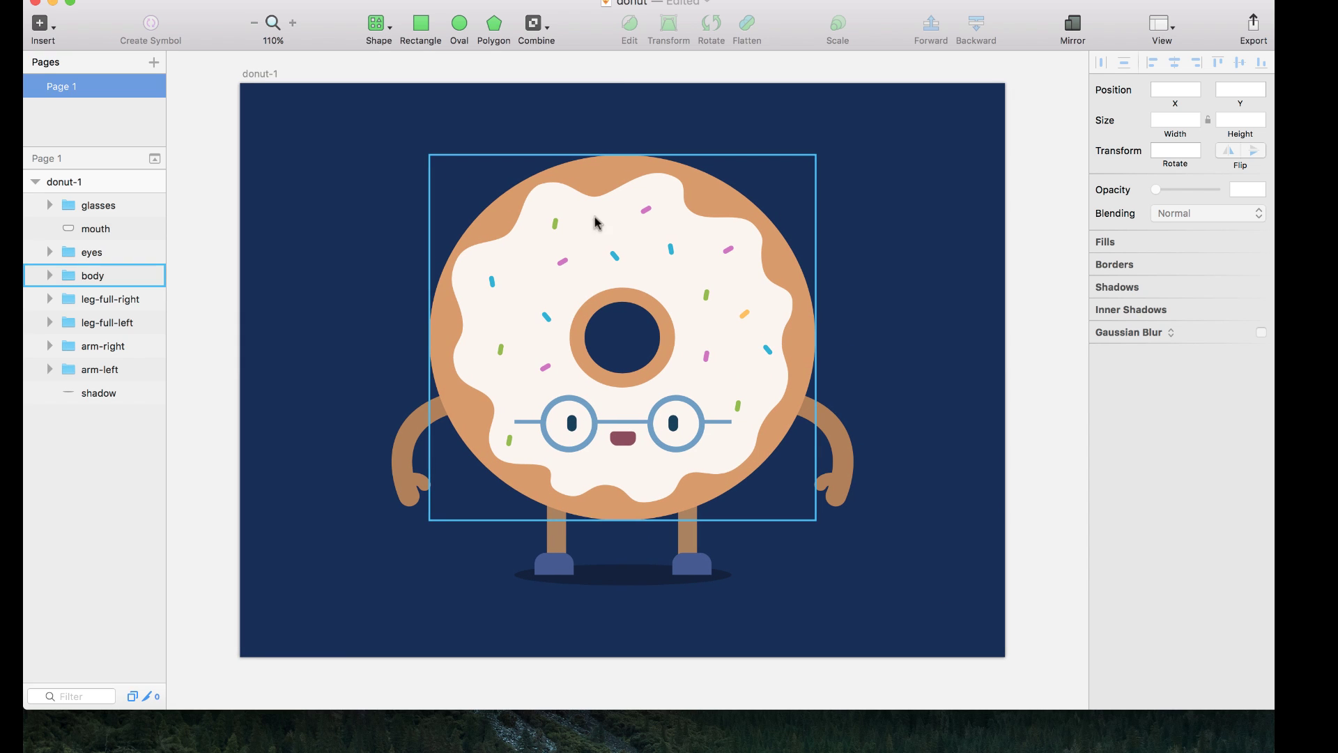
left_click(624, 584)
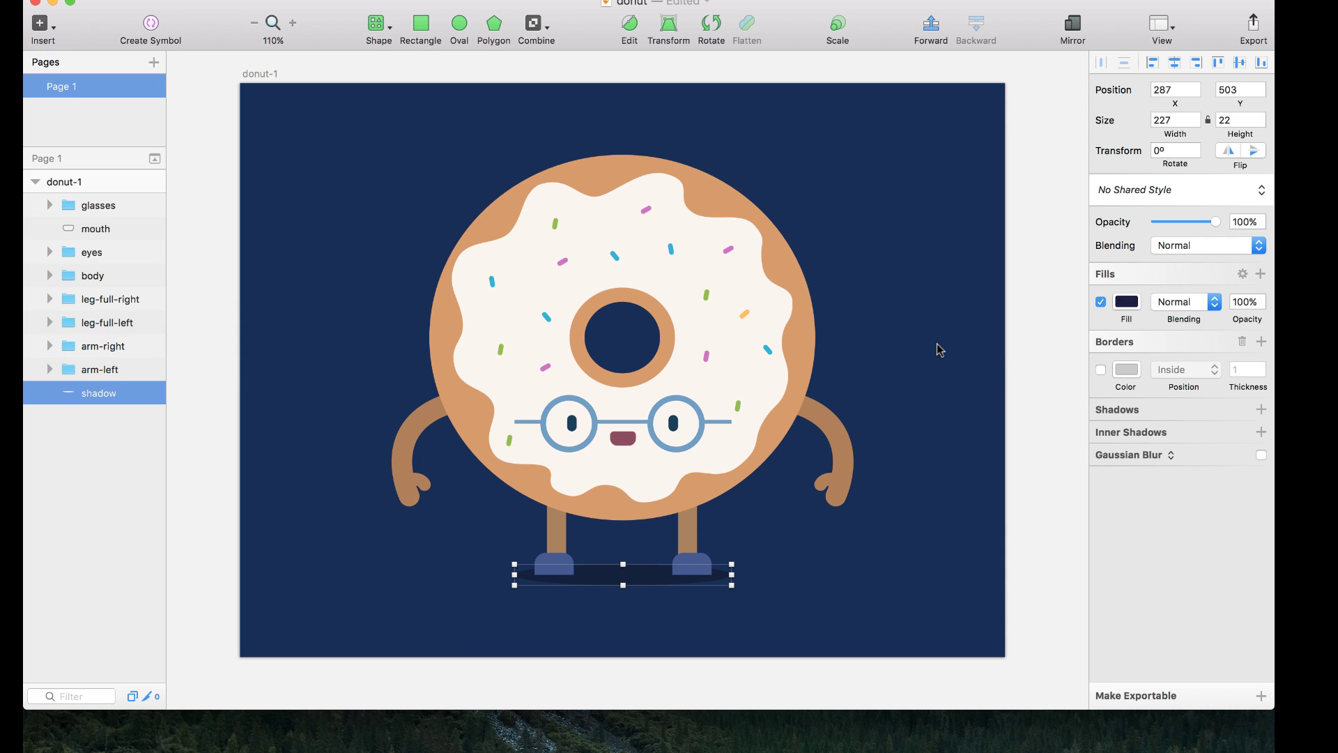
key("super+0")
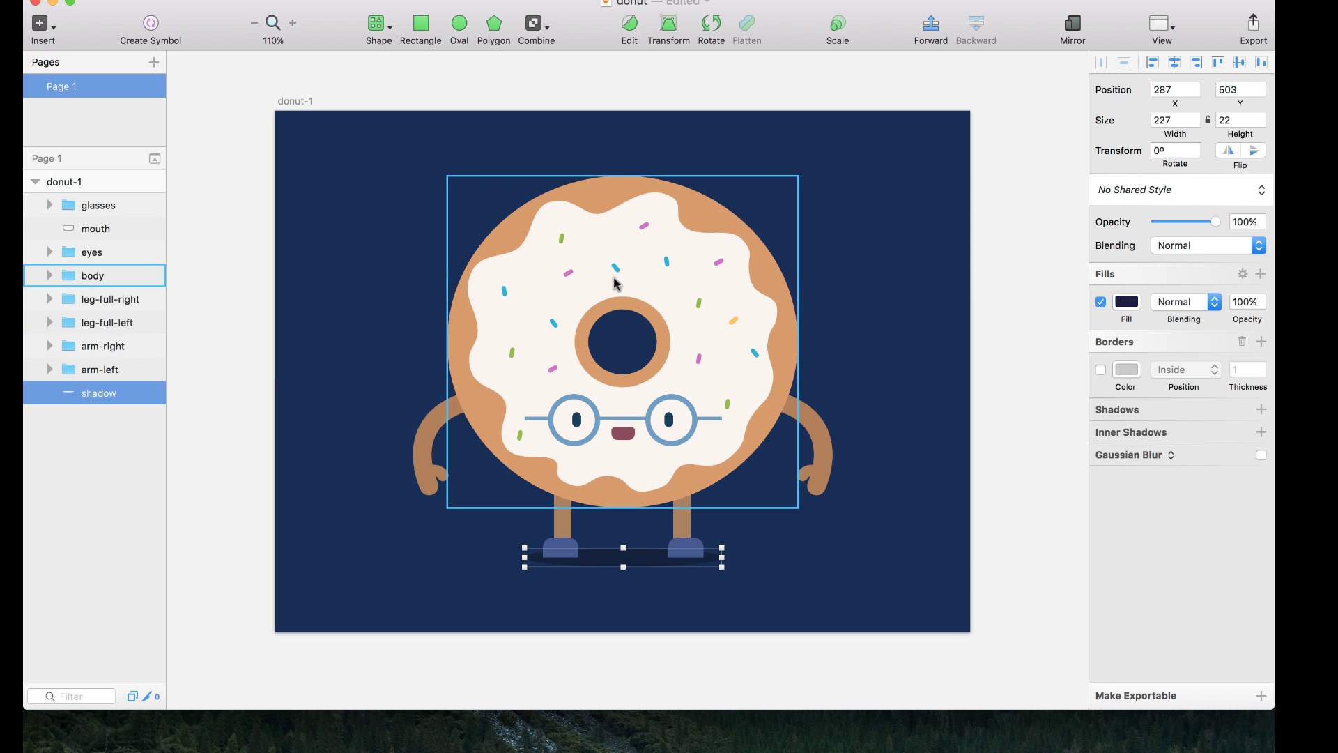
left_click(466, 94)
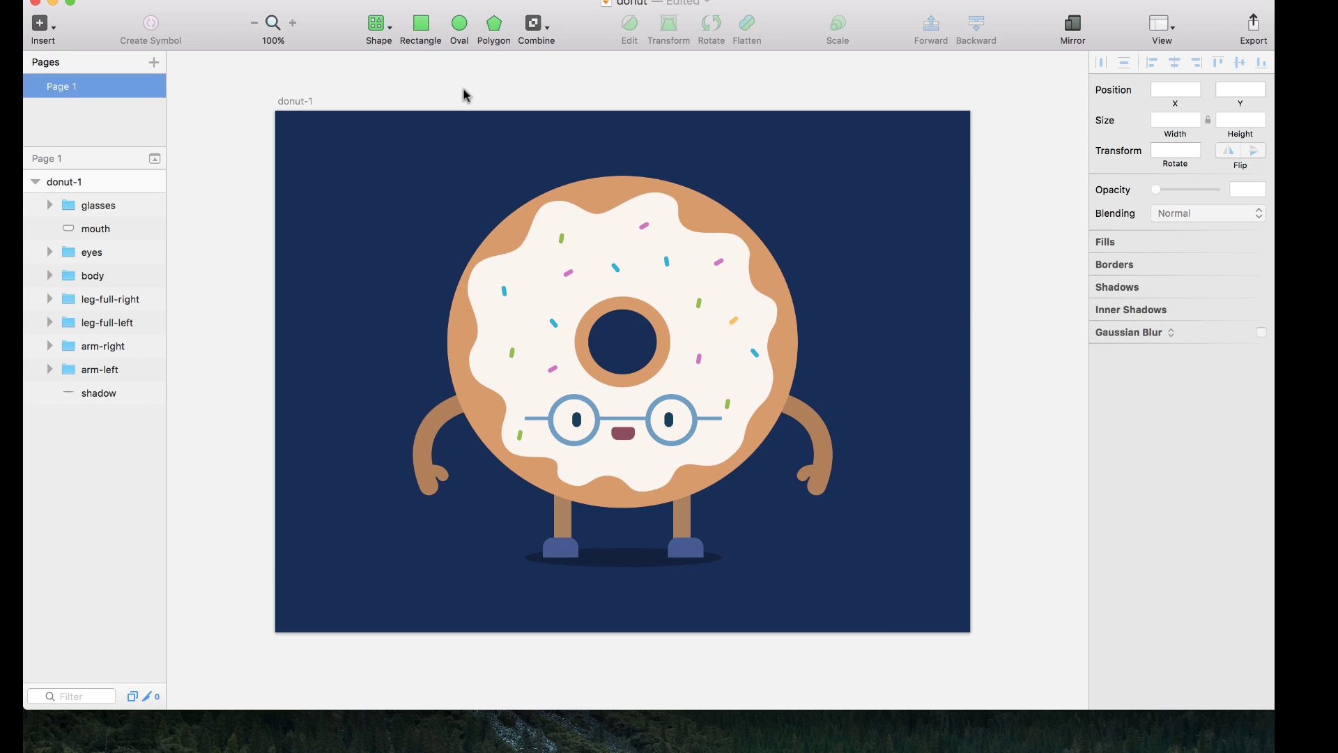
scroll(466, 96, "down", 1)
scroll(466, 95, "up", 1)
Switch to Principle and import the donut Sketch document at ×1 scale.
key("super+space")
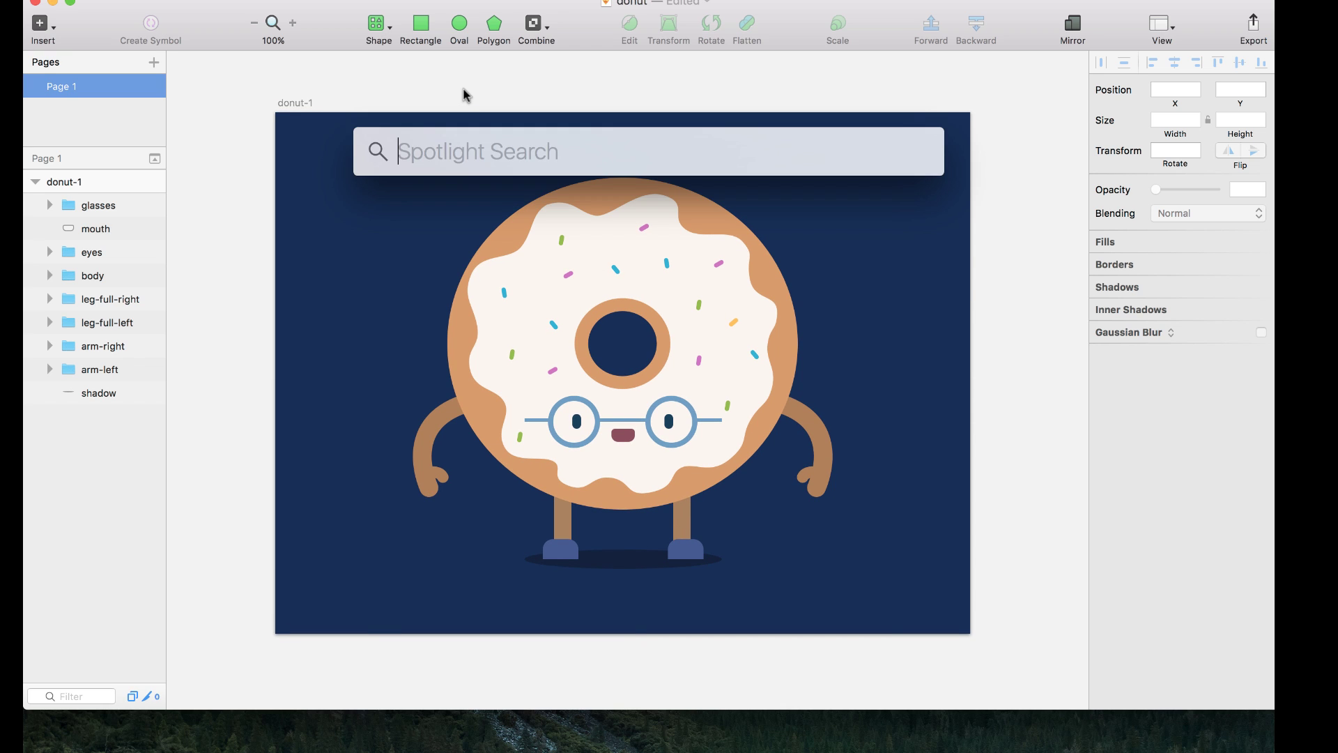
key("Return")
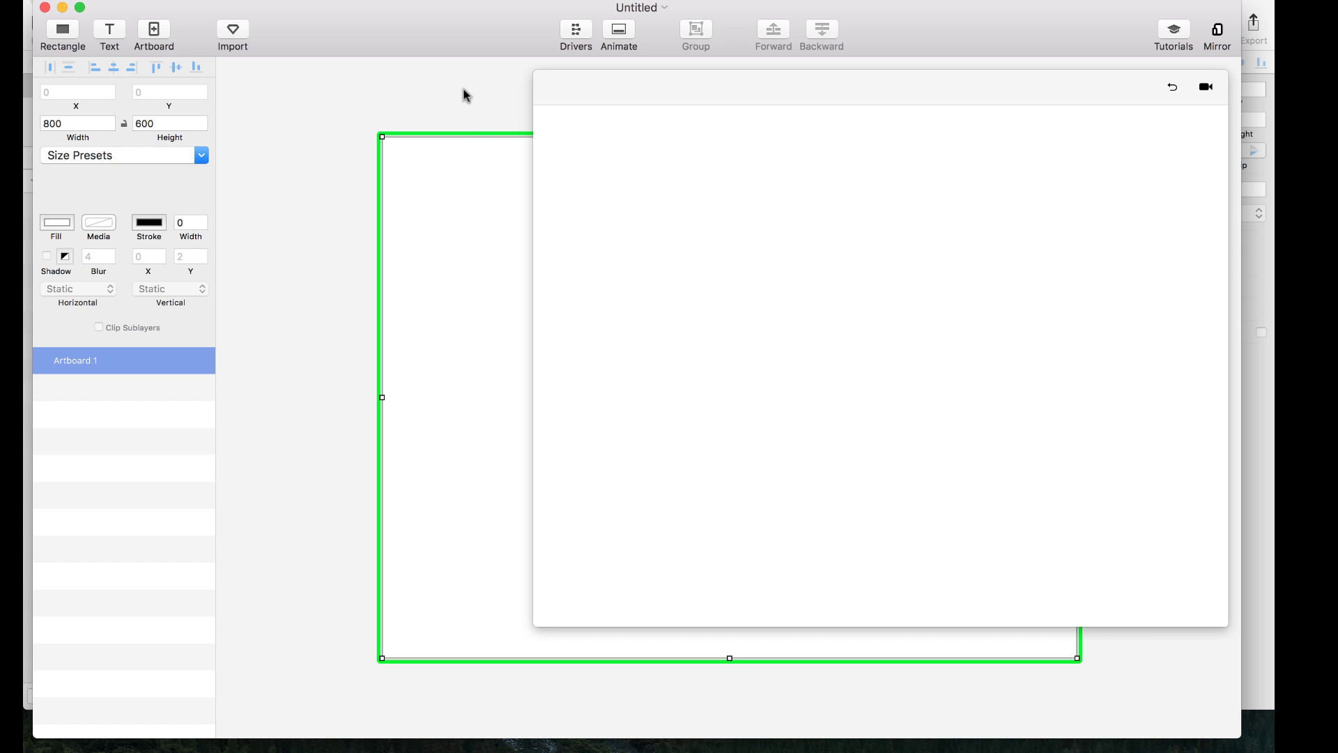
left_click(328, 28)
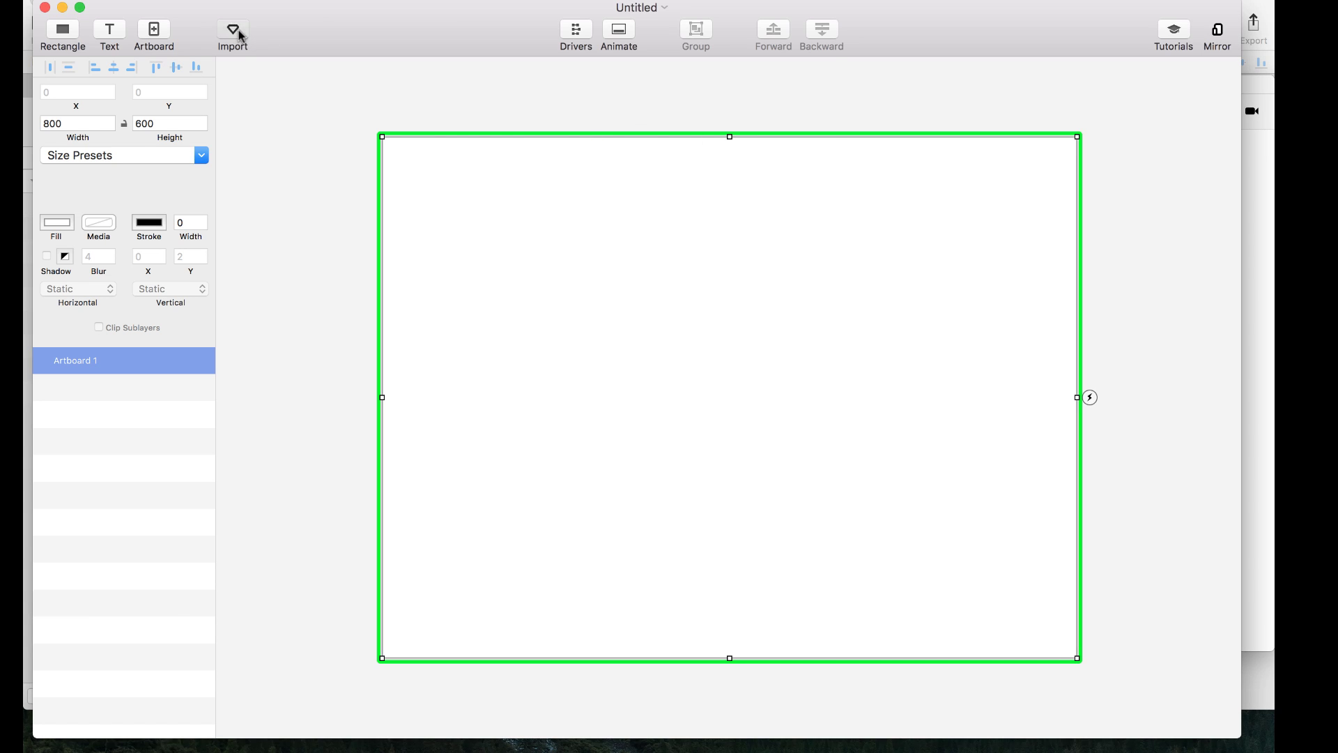
left_click(234, 33)
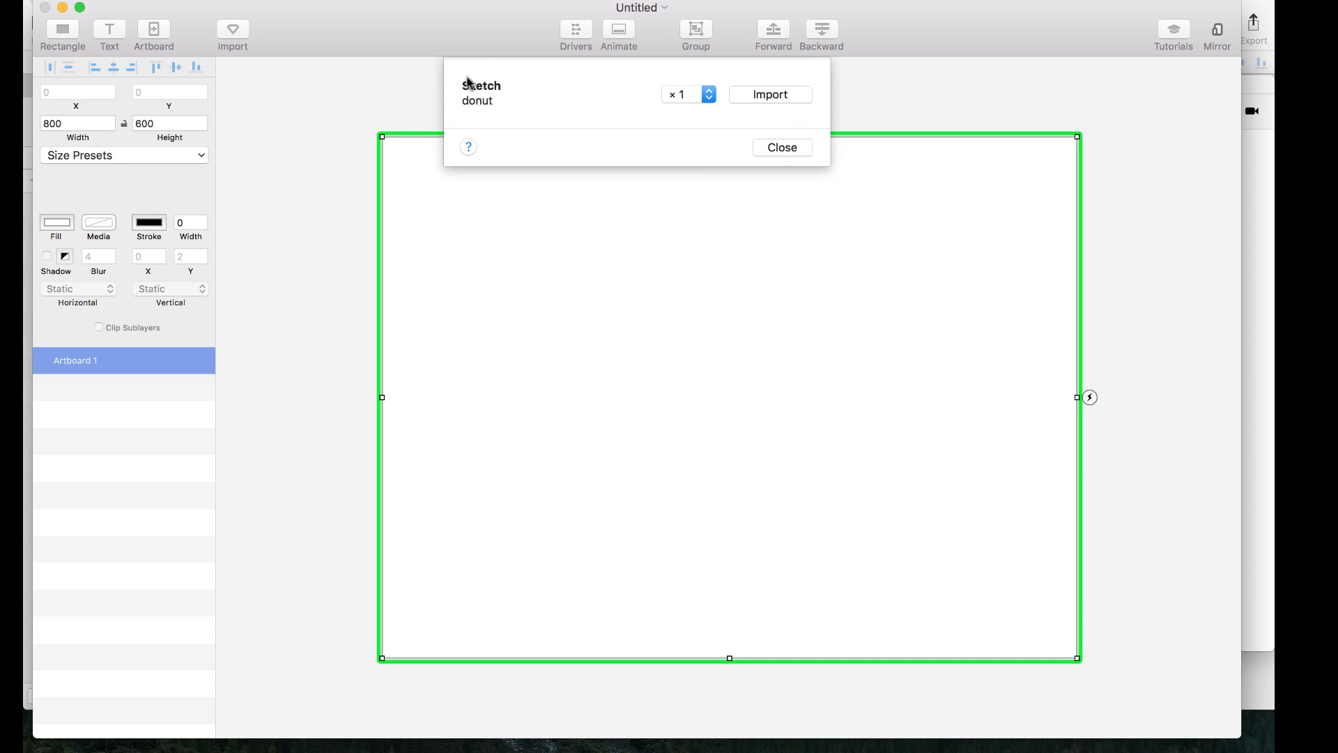
left_click(780, 96)
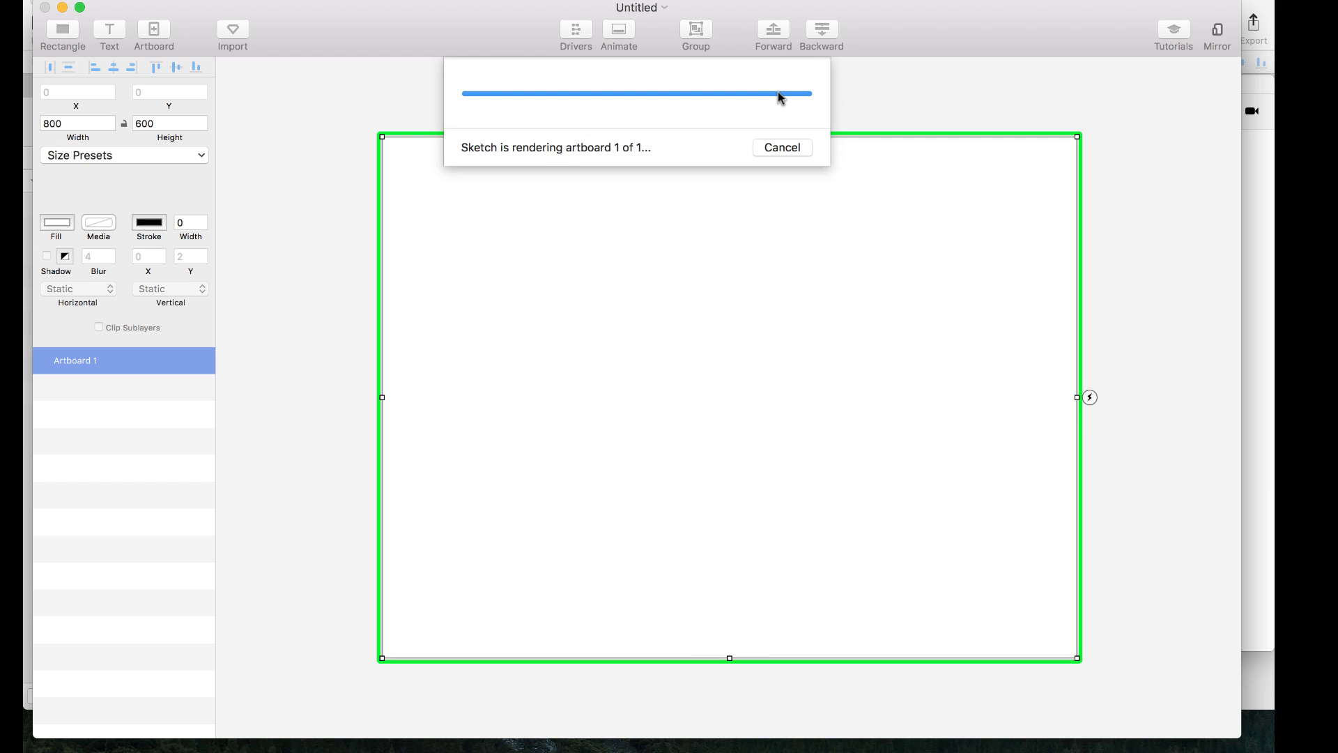
Expand the imported donut-1 artboard and examine its layers and groups, including the eyes, body, both legs and mouth.
key("super+minus")
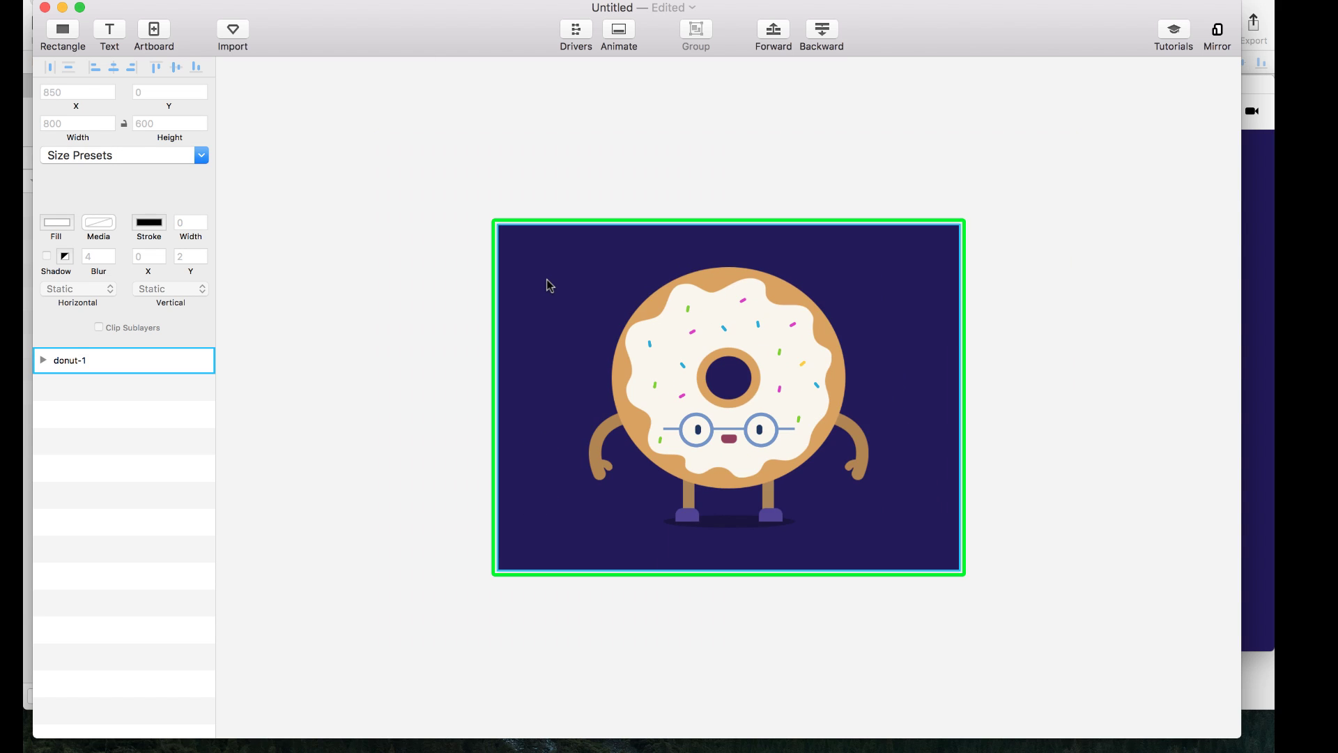
scroll(546, 286, "right", 5)
scroll(546, 286, "left", 4)
key("super+equal")
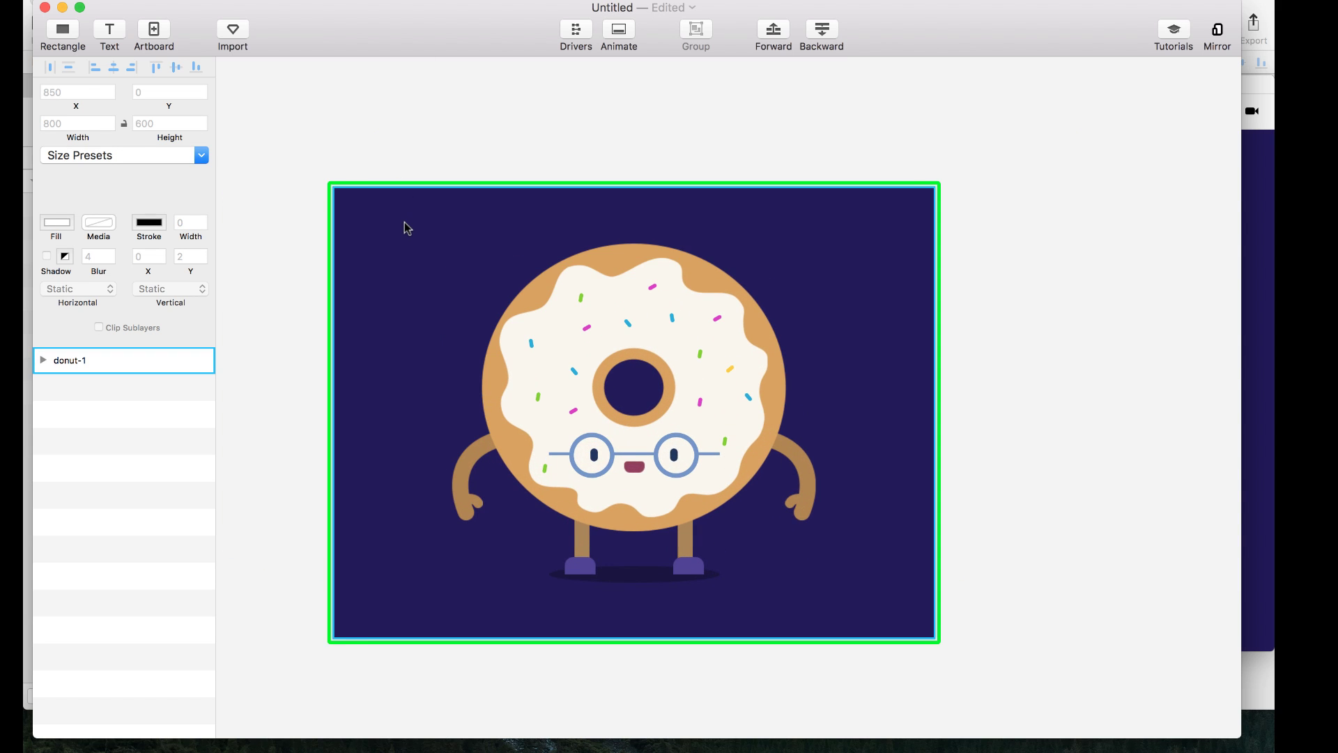
left_click(404, 318)
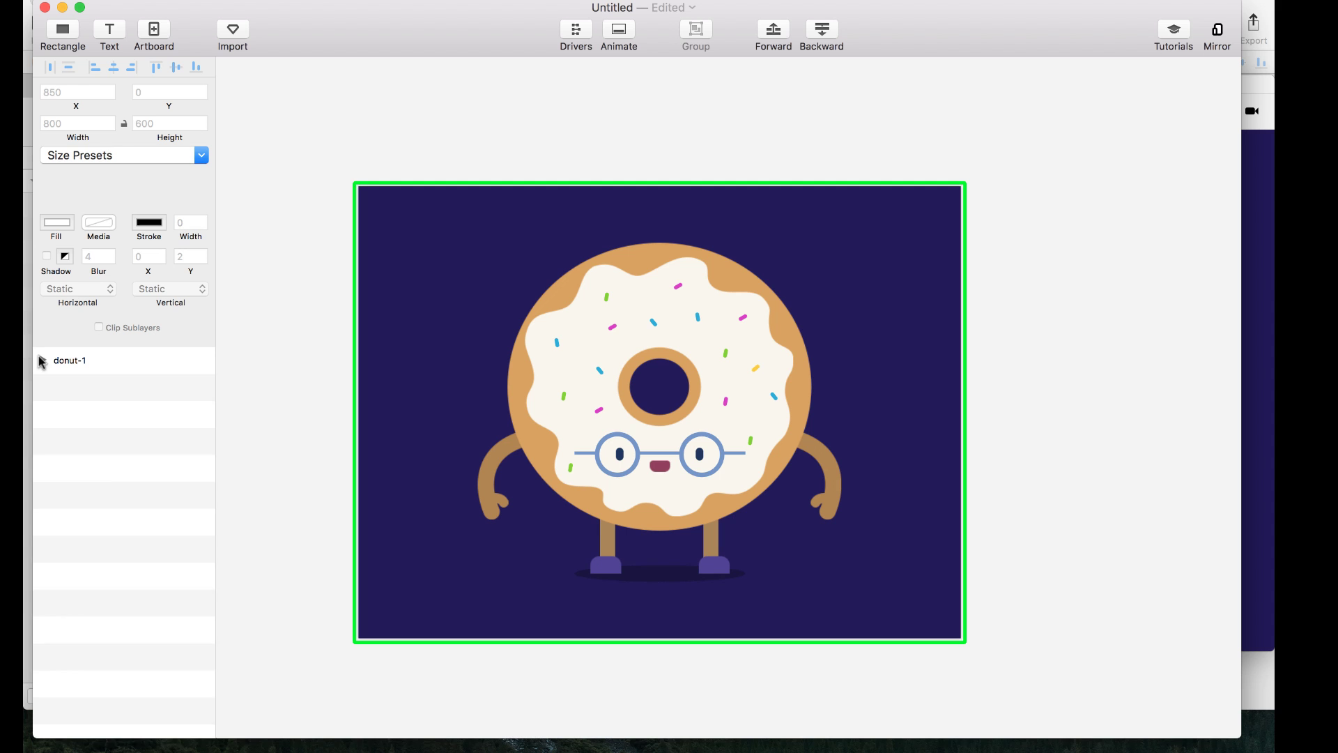
left_click(41, 360)
left_click(129, 388)
left_click(126, 442)
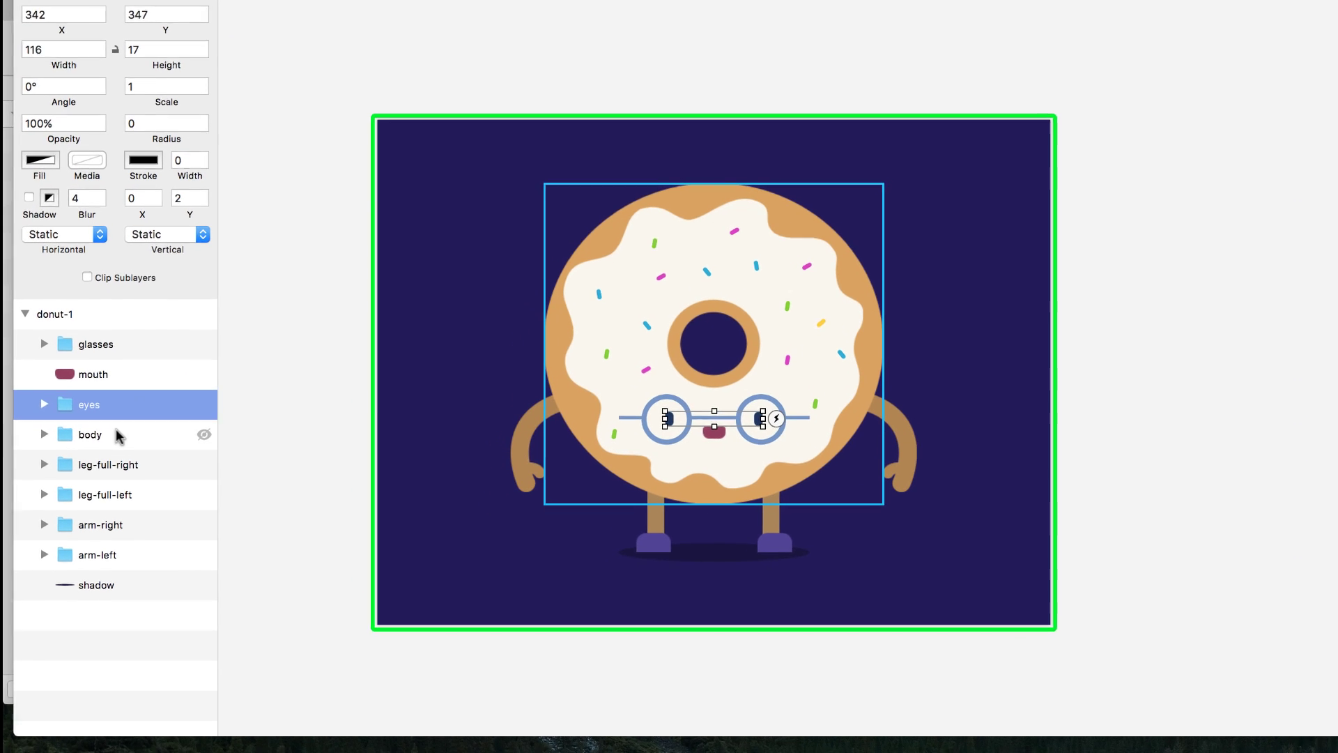
left_click(117, 436)
left_click(129, 472)
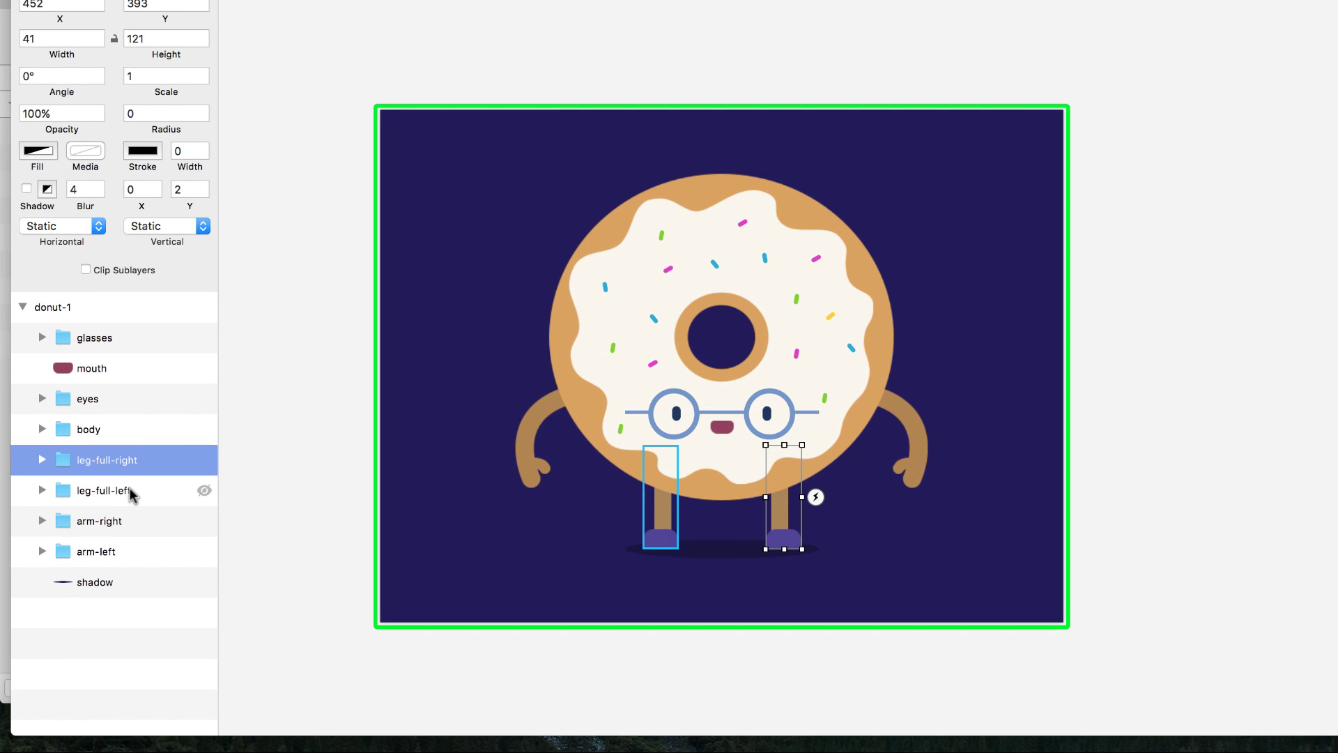
left_click(101, 490)
left_click(43, 460)
left_click(43, 459)
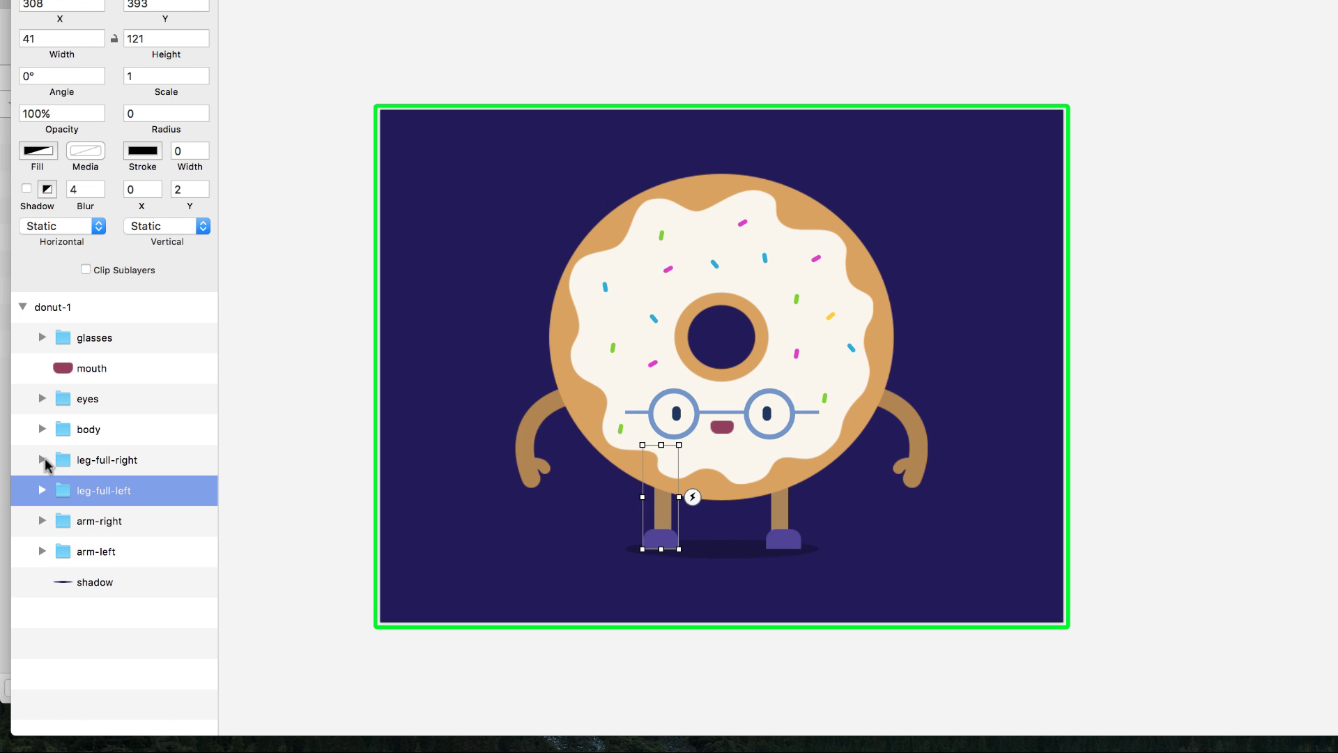
left_click(44, 491)
left_click(43, 490)
left_click(101, 368)
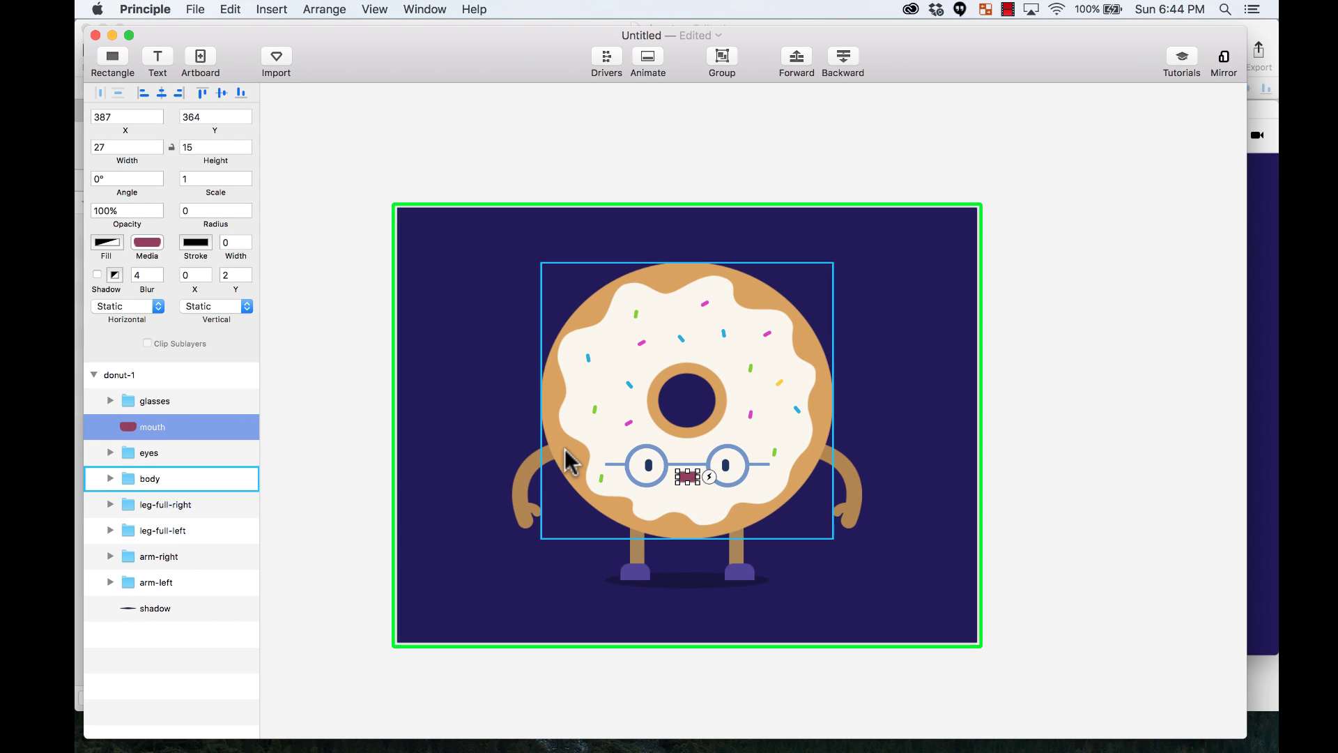
left_click(357, 308)
scroll(357, 308, "right", 2)
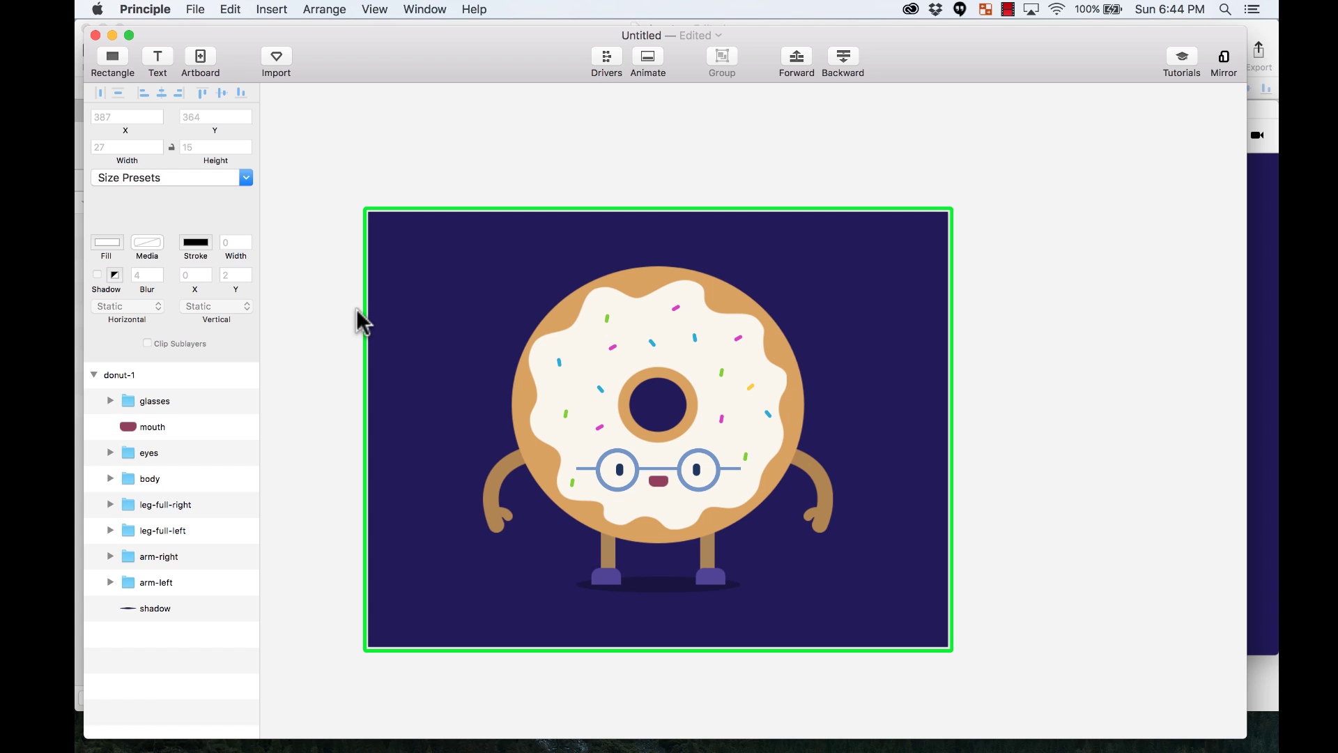
Collapse the donut-1 artboard's layers and duplicate the whole artboard.
left_click(445, 295)
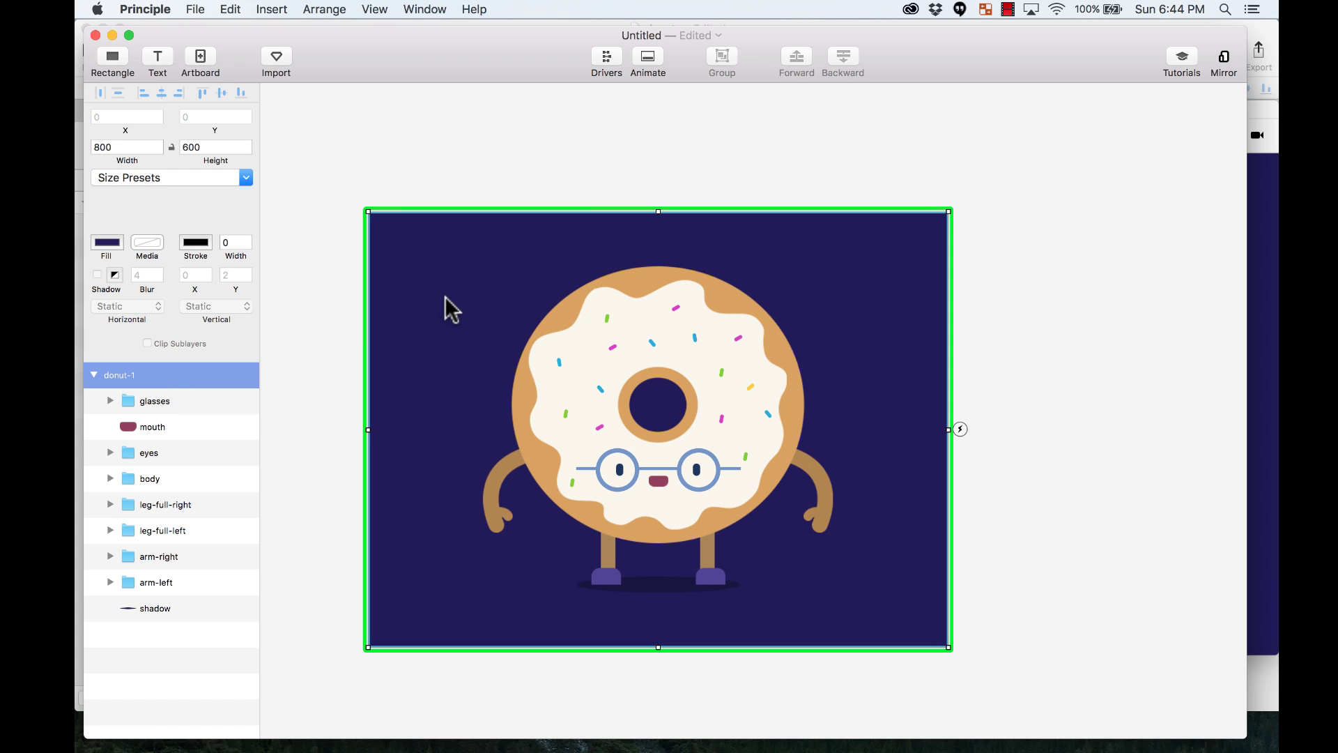
left_click(93, 374)
key("super+minus")
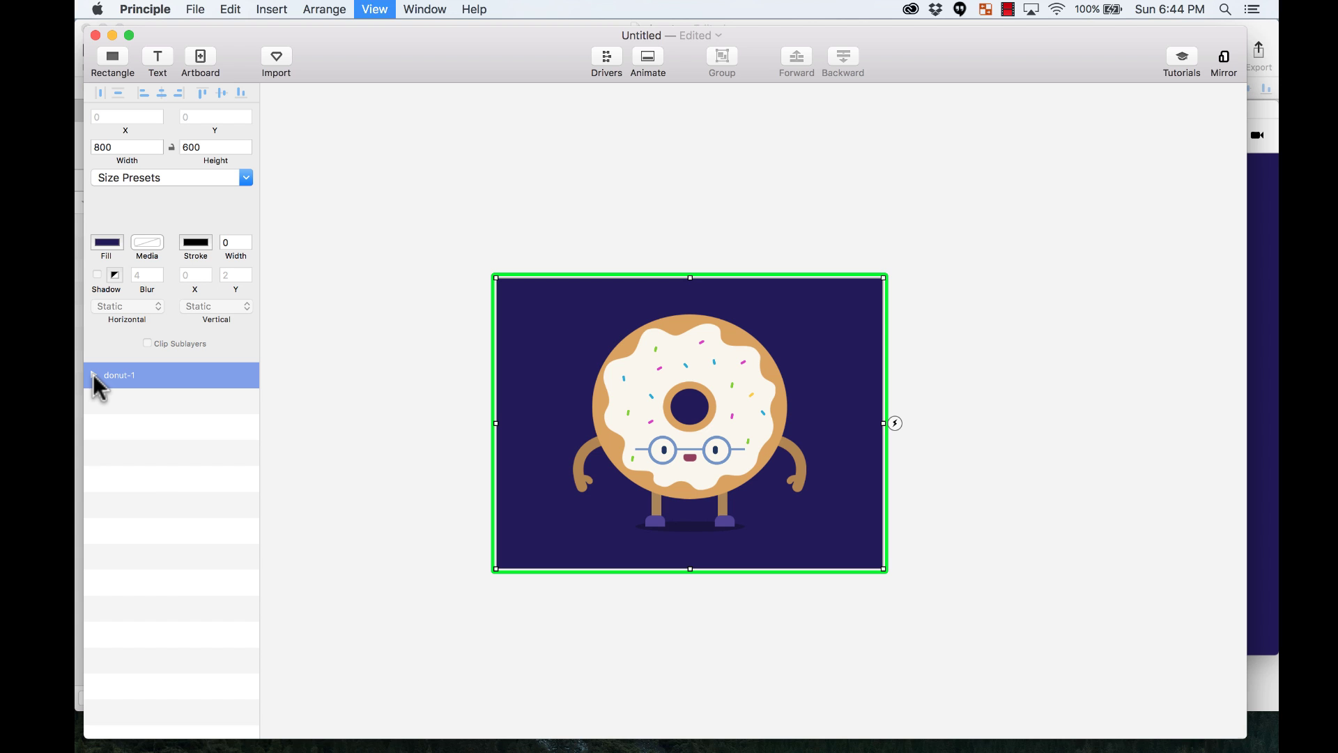
key("super+d")
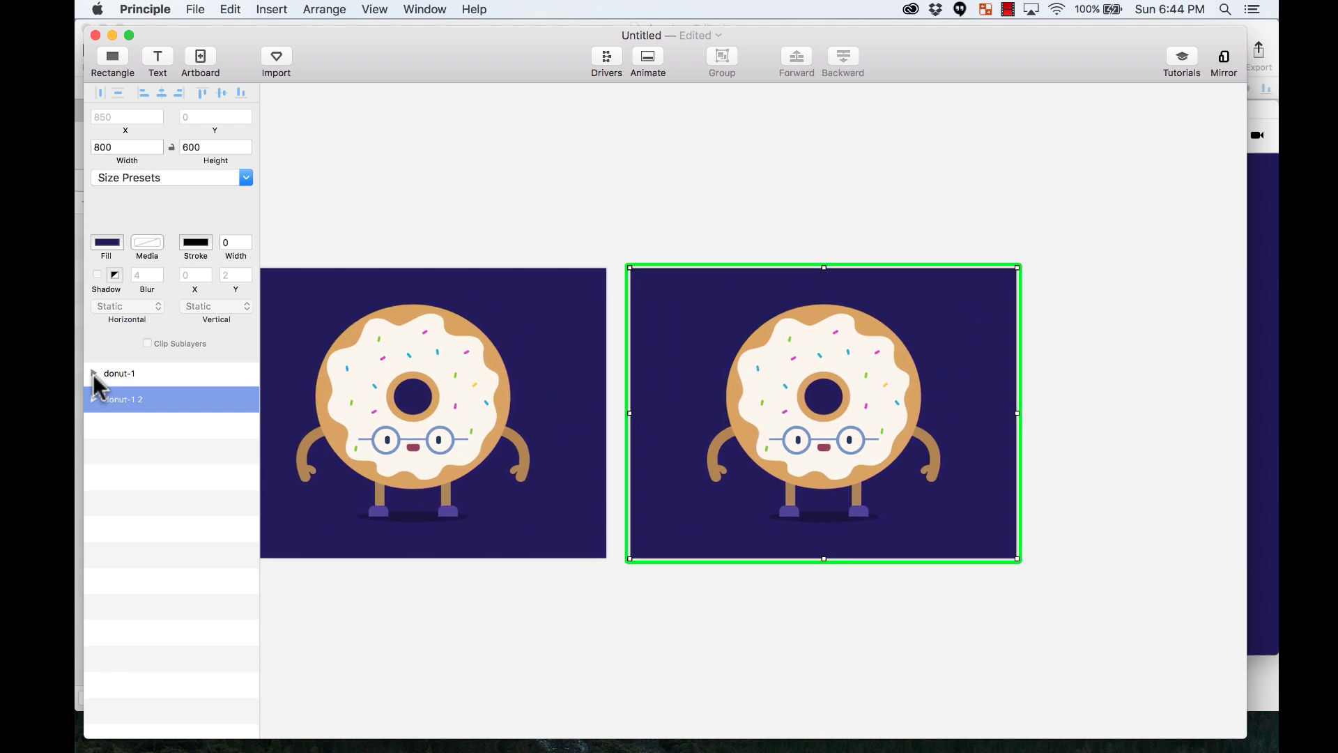
key("super+plus")
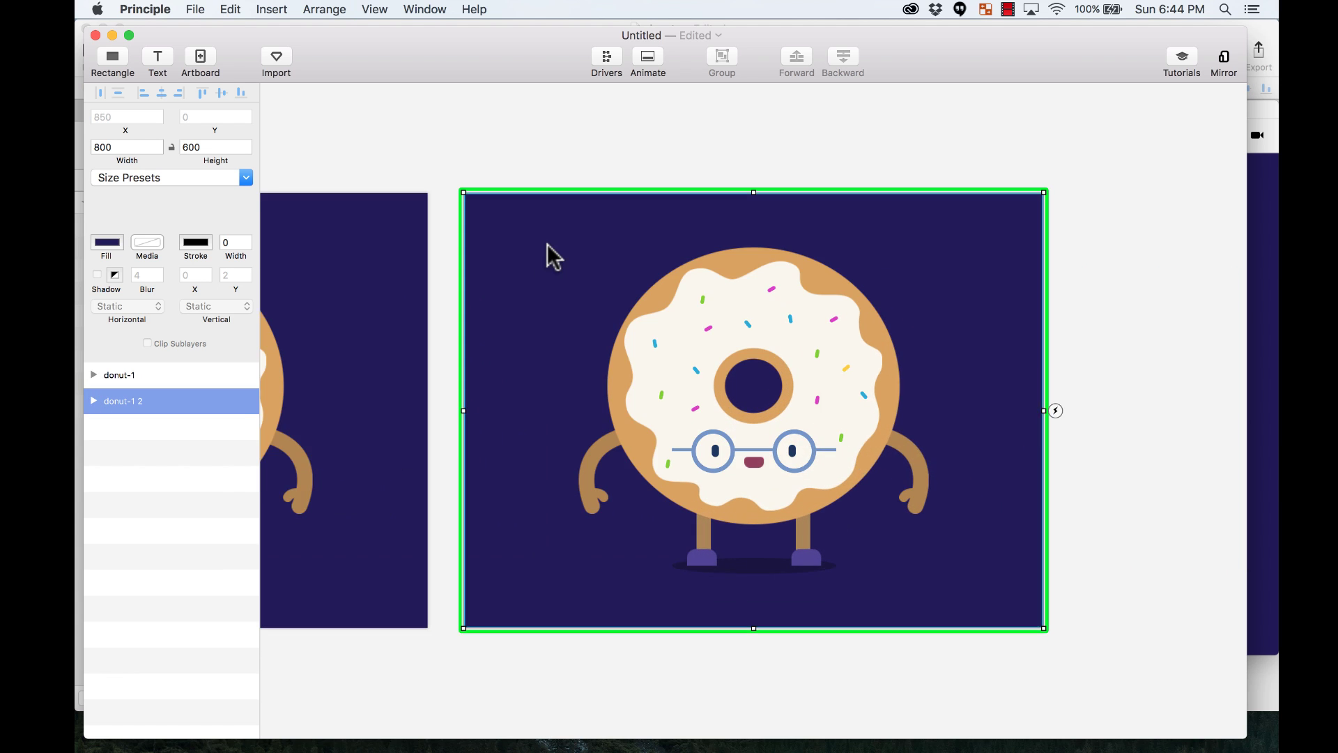
scroll(513, 276, "left", 10)
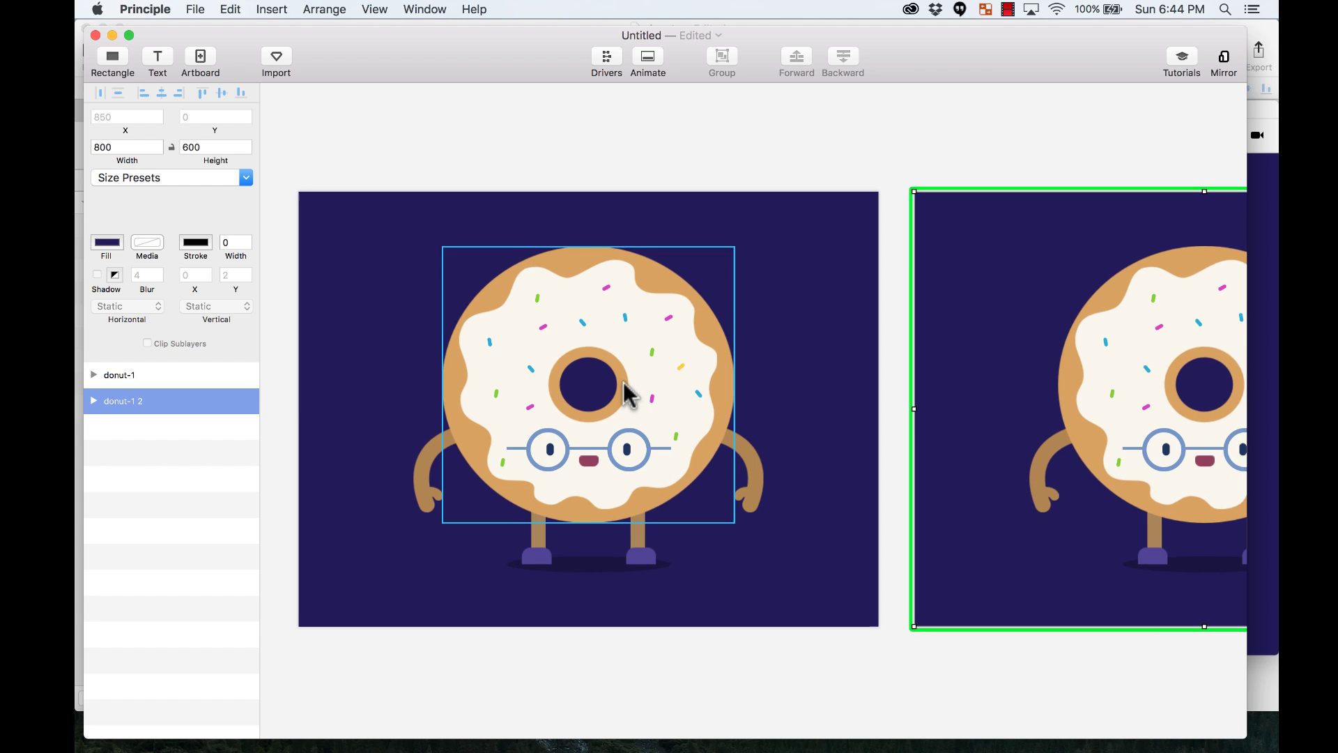
scroll(627, 391, "right", 10)
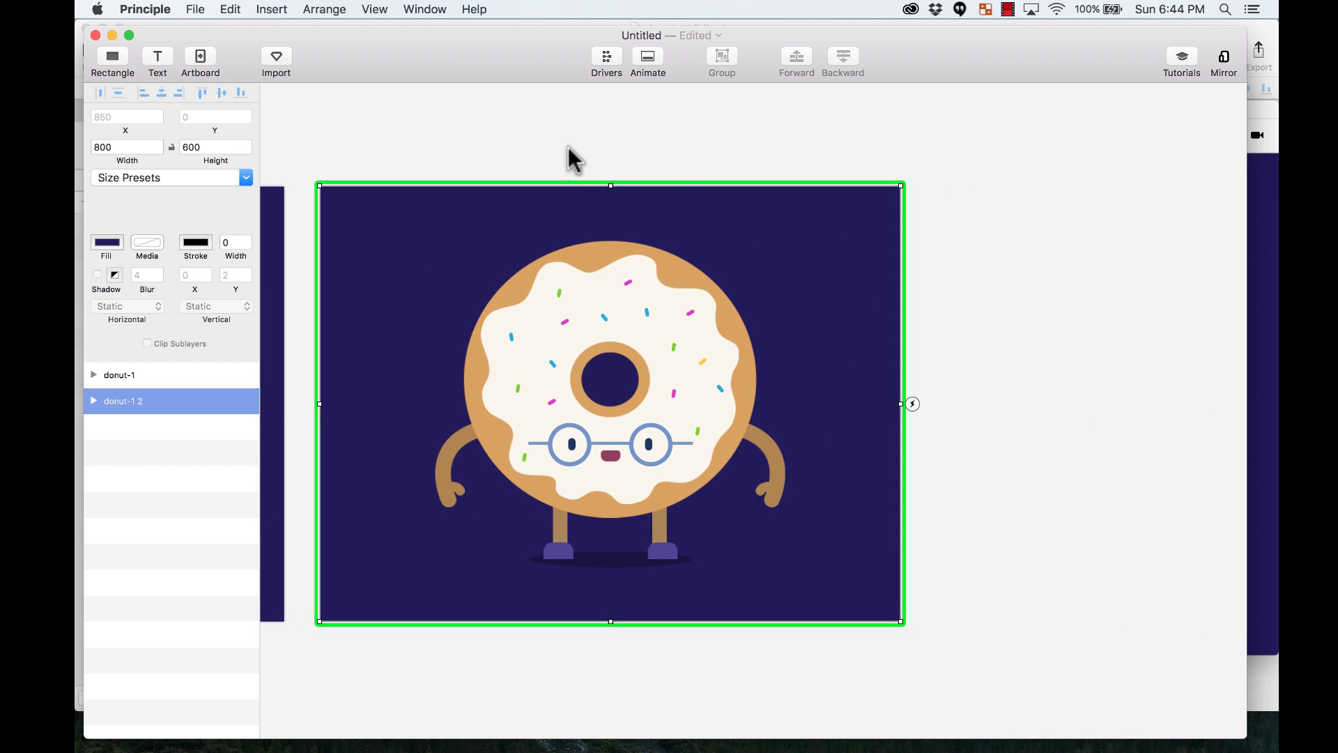
In the duplicated artboard, move every layer except the shadow up together until the donut's body nearly reaches the artboard's upper edge.
left_click(568, 148)
left_click(600, 305)
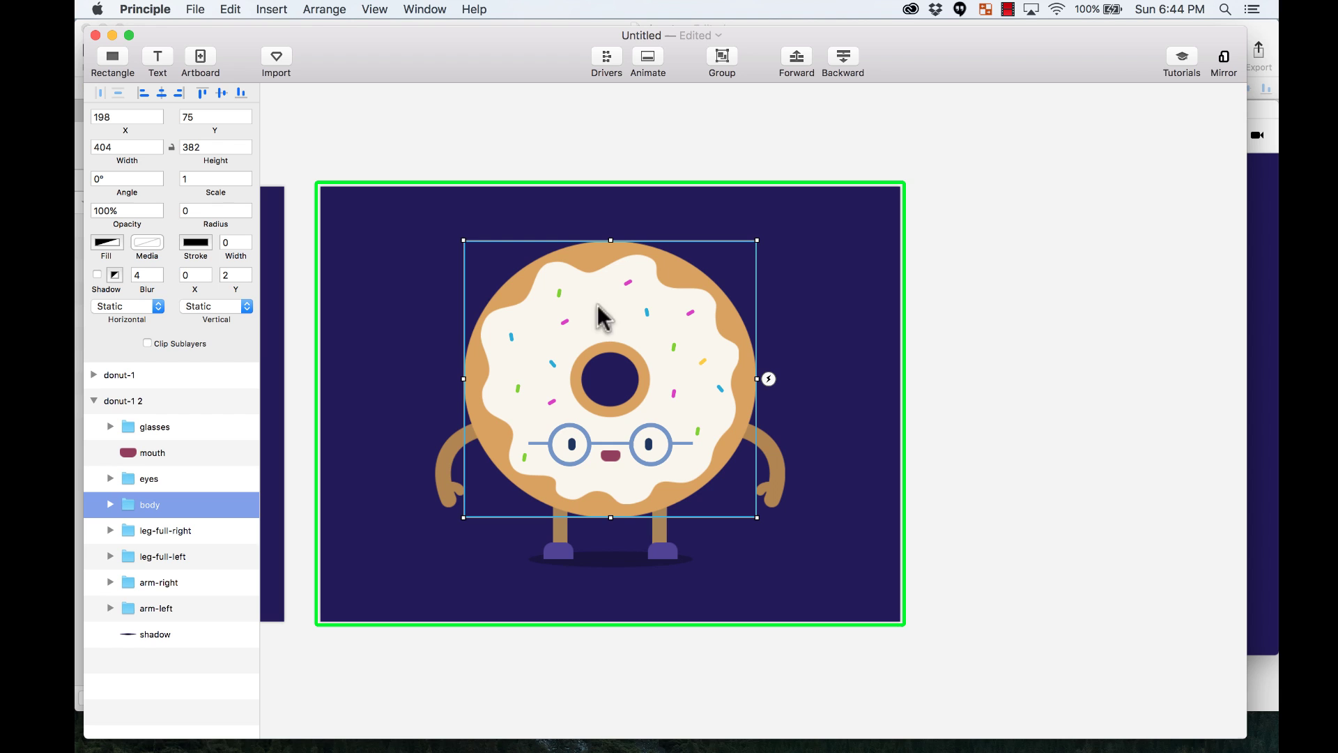
left_click(452, 456, "shift")
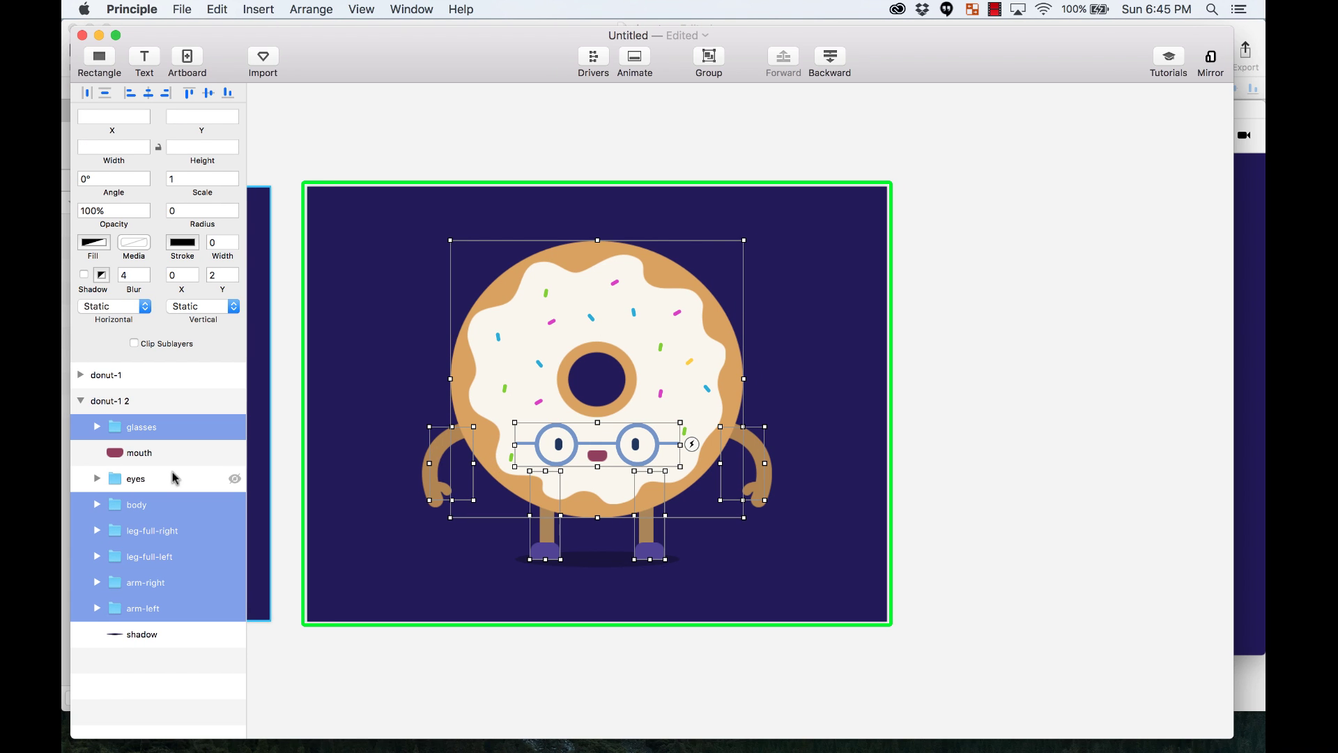
left_click(170, 476, "super")
left_click(158, 454, "shift")
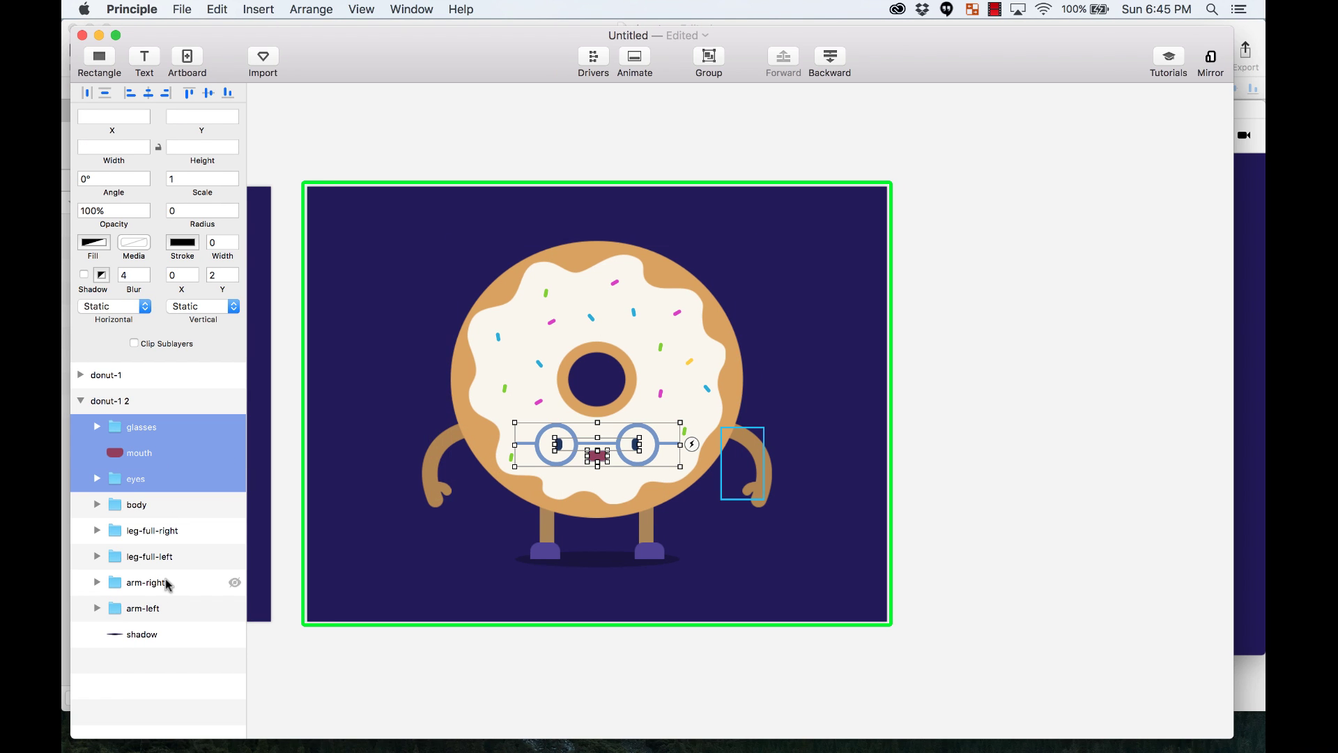
left_click(165, 608)
left_click(151, 432, "shift")
key("shift+Up")
key("shift+Up")
key("shift+Up")
key("shift+Up")
key("shift+Up")
key("shift+Up")
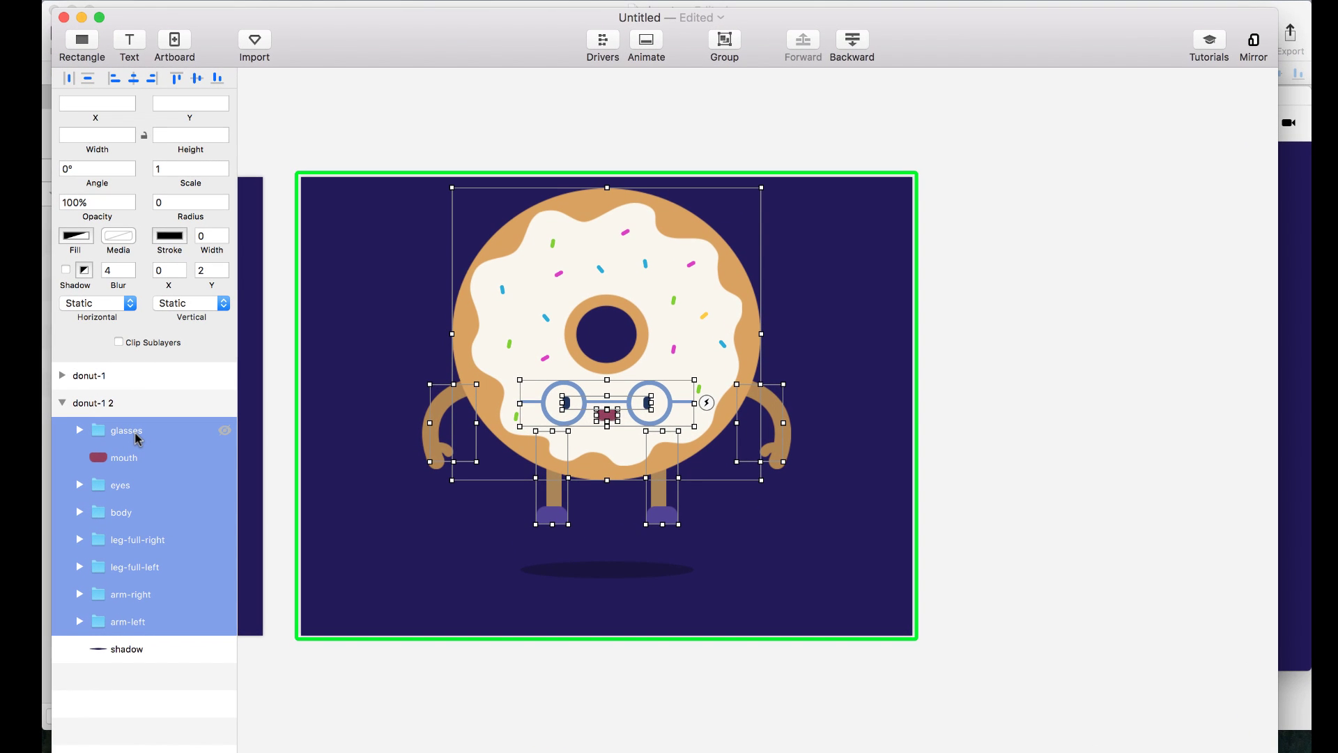
key("shift+Up")
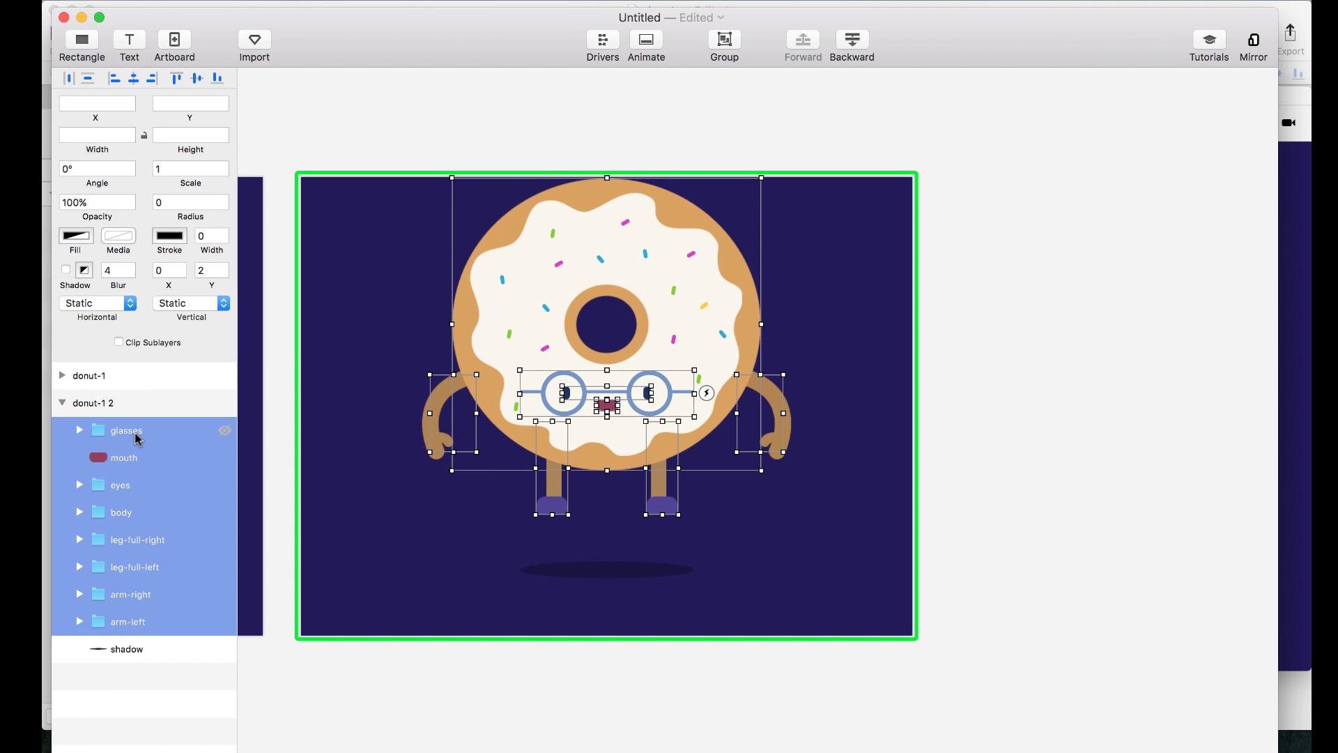
key("Down")
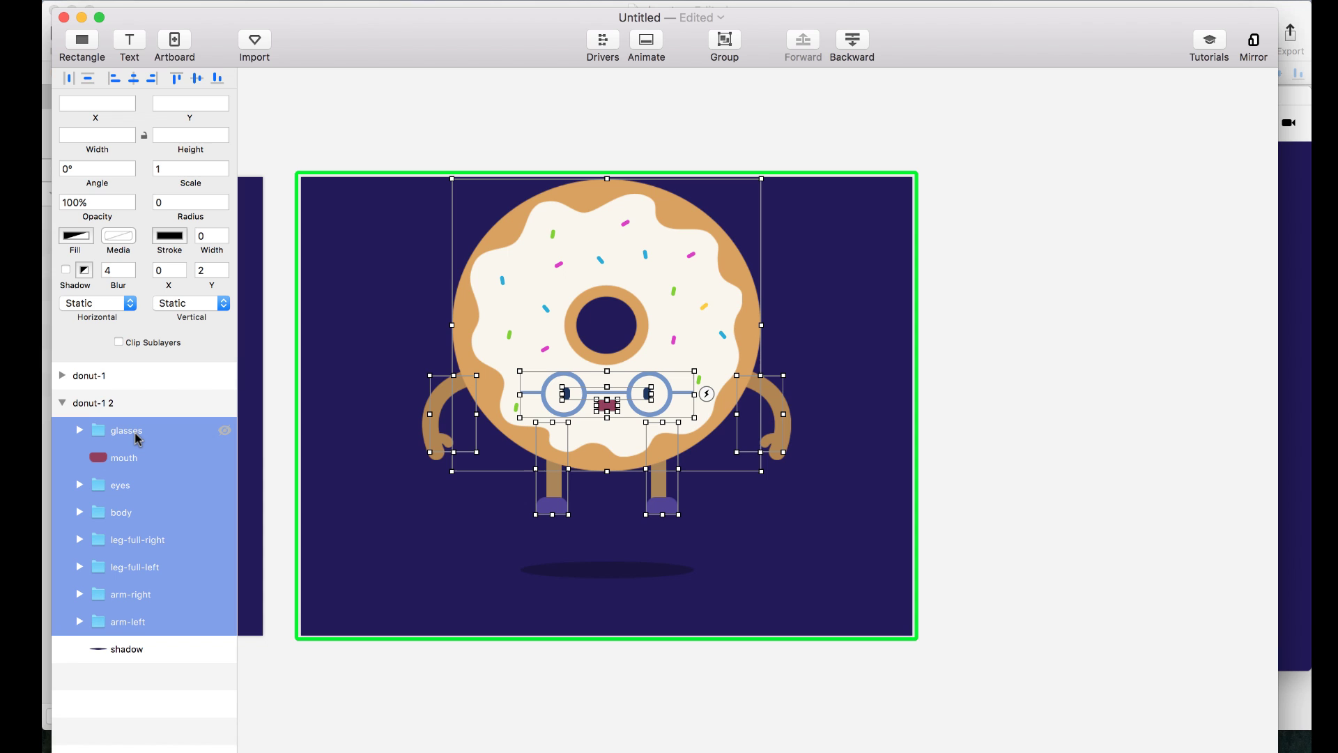
Lower both leg groups together in the duplicated artboard to a Y position of 341.
left_click(938, 460)
left_click(558, 495)
left_click(668, 509, "shift")
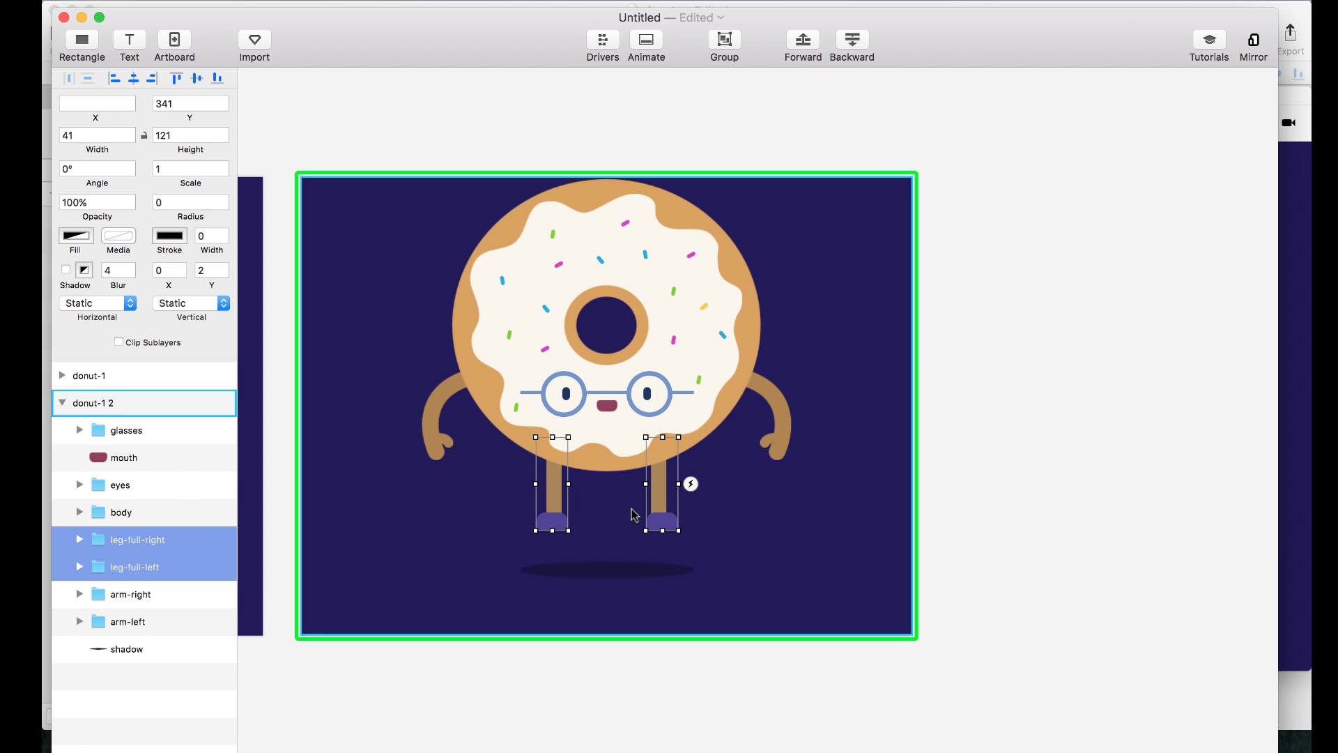
In the duplicated artboard, rotate the left arm group to 30° and move it to X 159, Y 250.
left_click(449, 394)
left_click(767, 411, "shift")
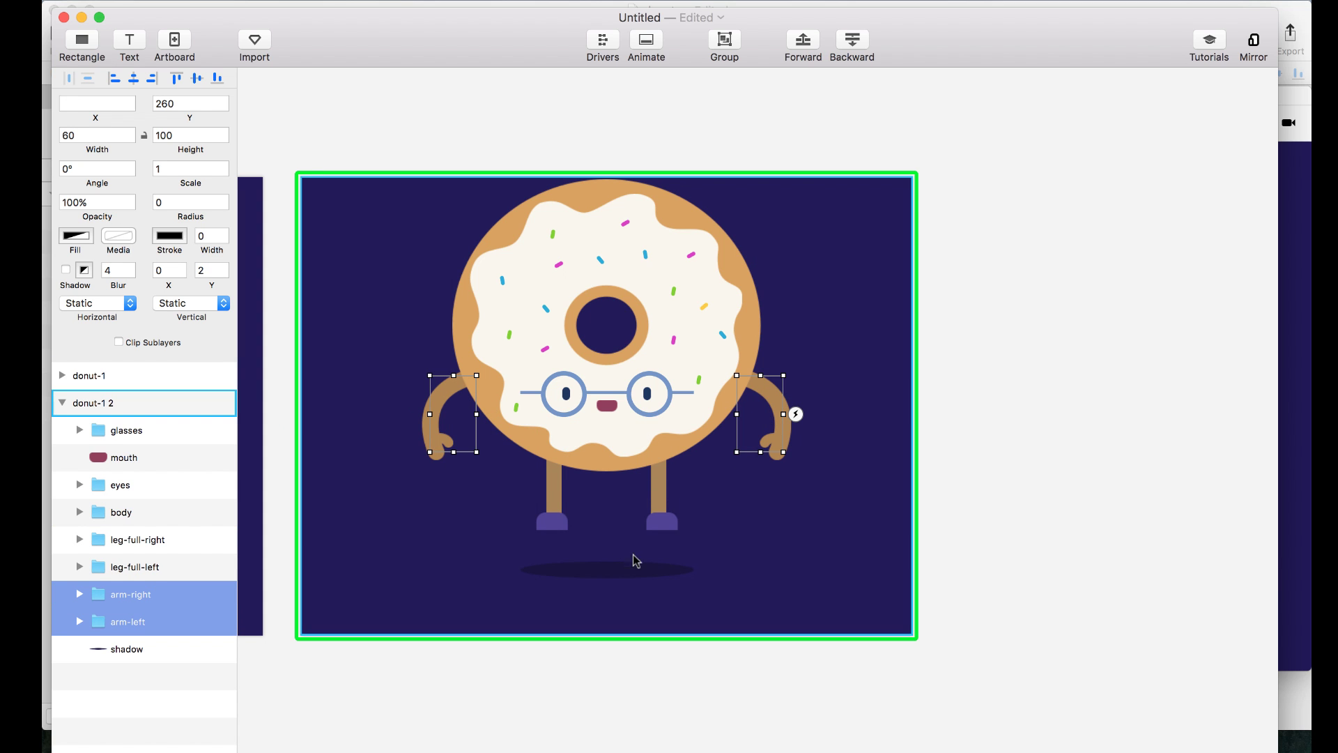
left_click(567, 631)
left_click(452, 399)
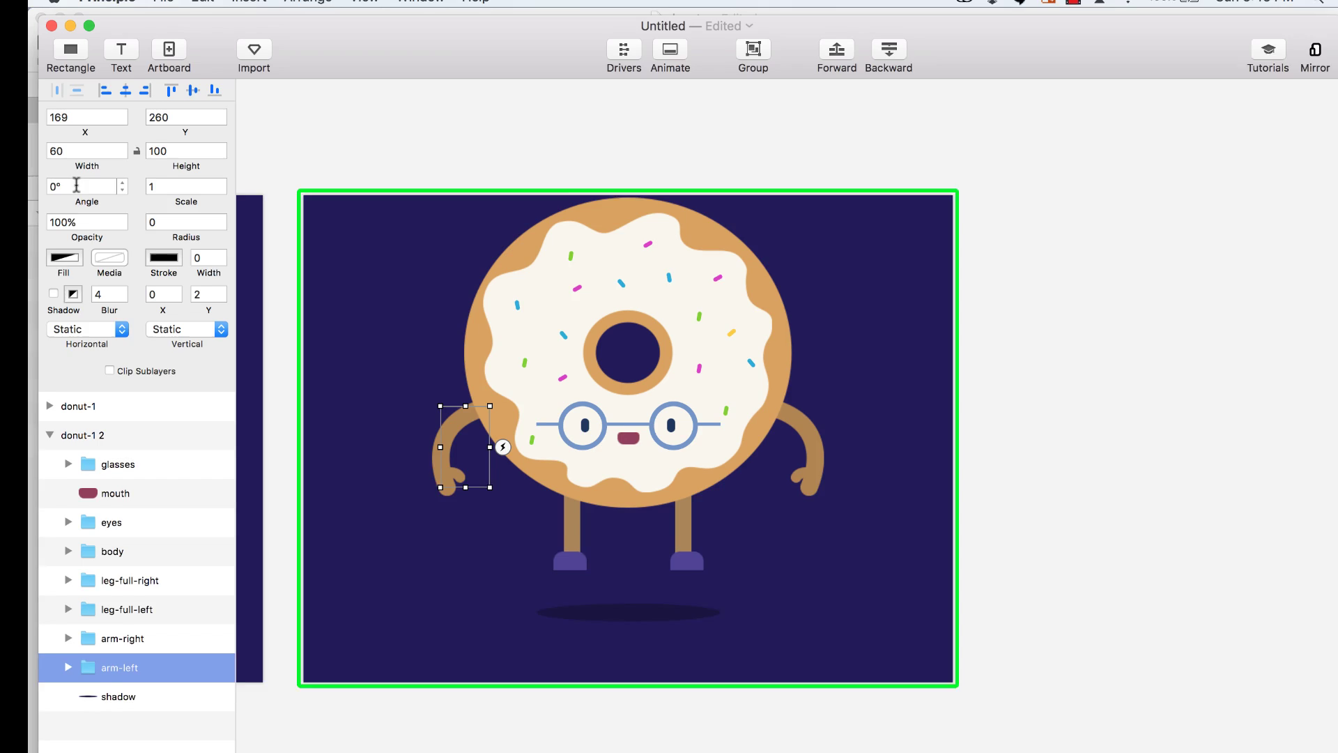
left_click(87, 169)
key("shift+Up")
key("shift+Up")
key("shift+Up")
key("shift+Up")
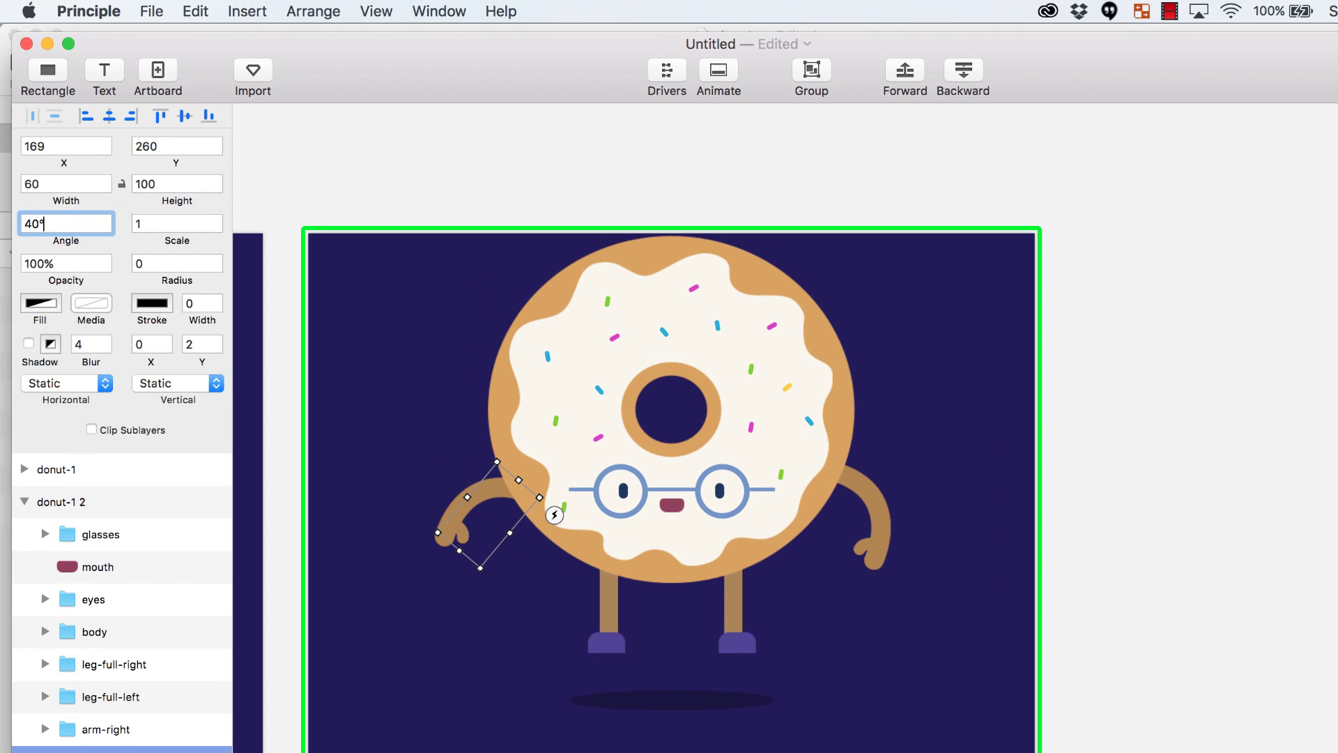
key("shift+Down")
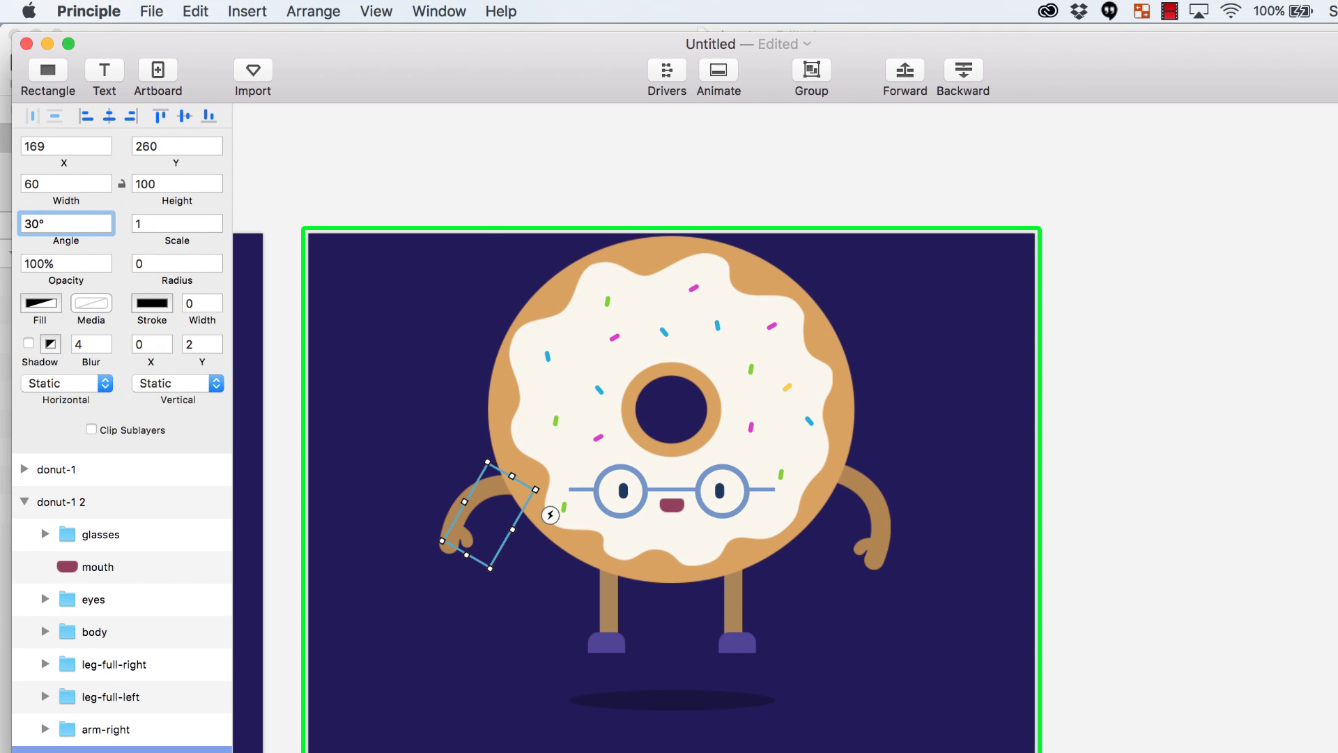
key("shift+Up")
key("shift+Left")
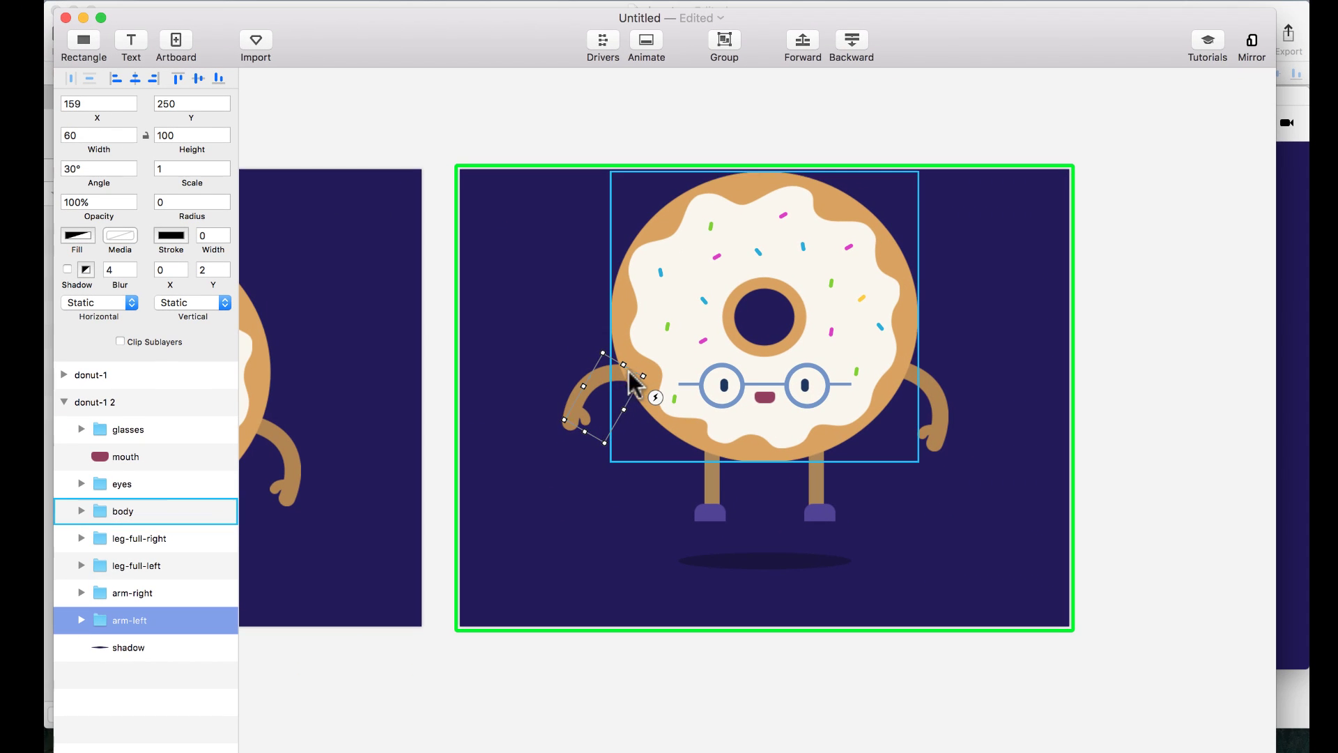
Compare the pose with the original artboard and rotate the duplicated artboard's right arm group to -30° at Y 256.
scroll(651, 387, "left", 10)
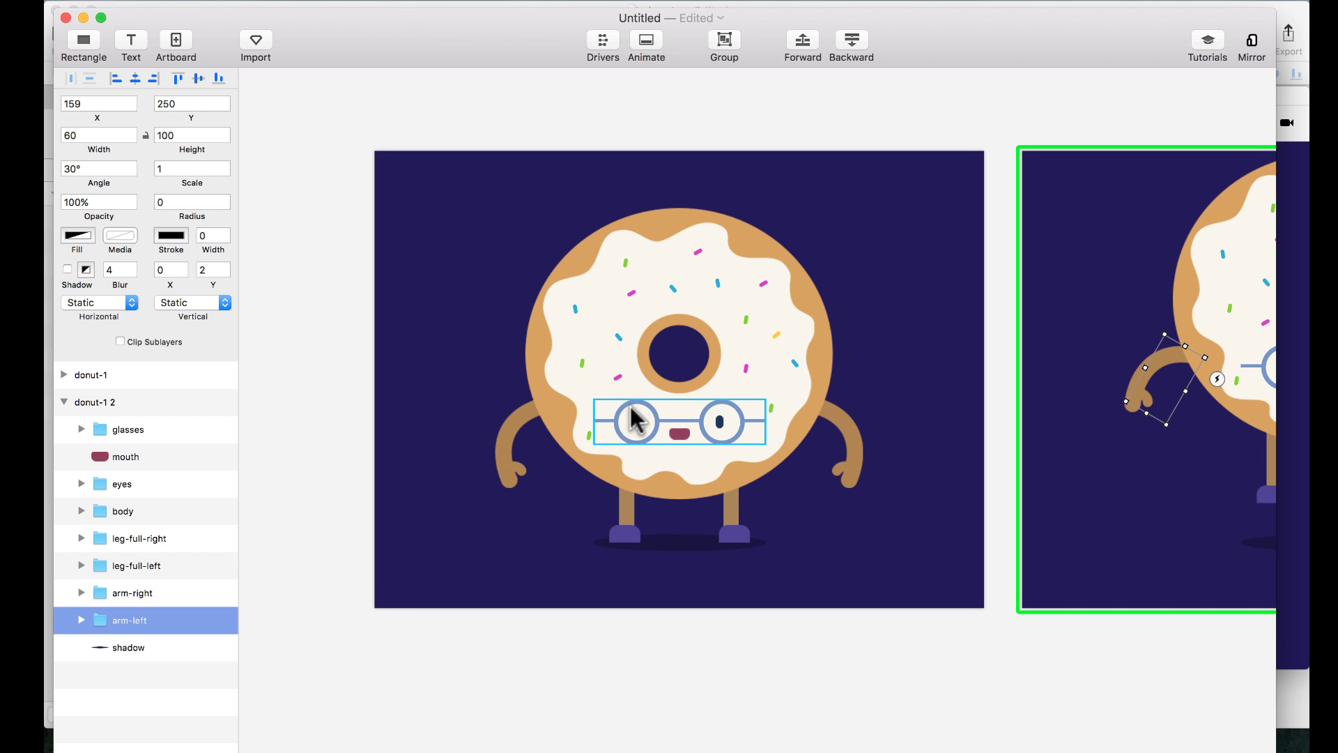
scroll(635, 419, "right", 12)
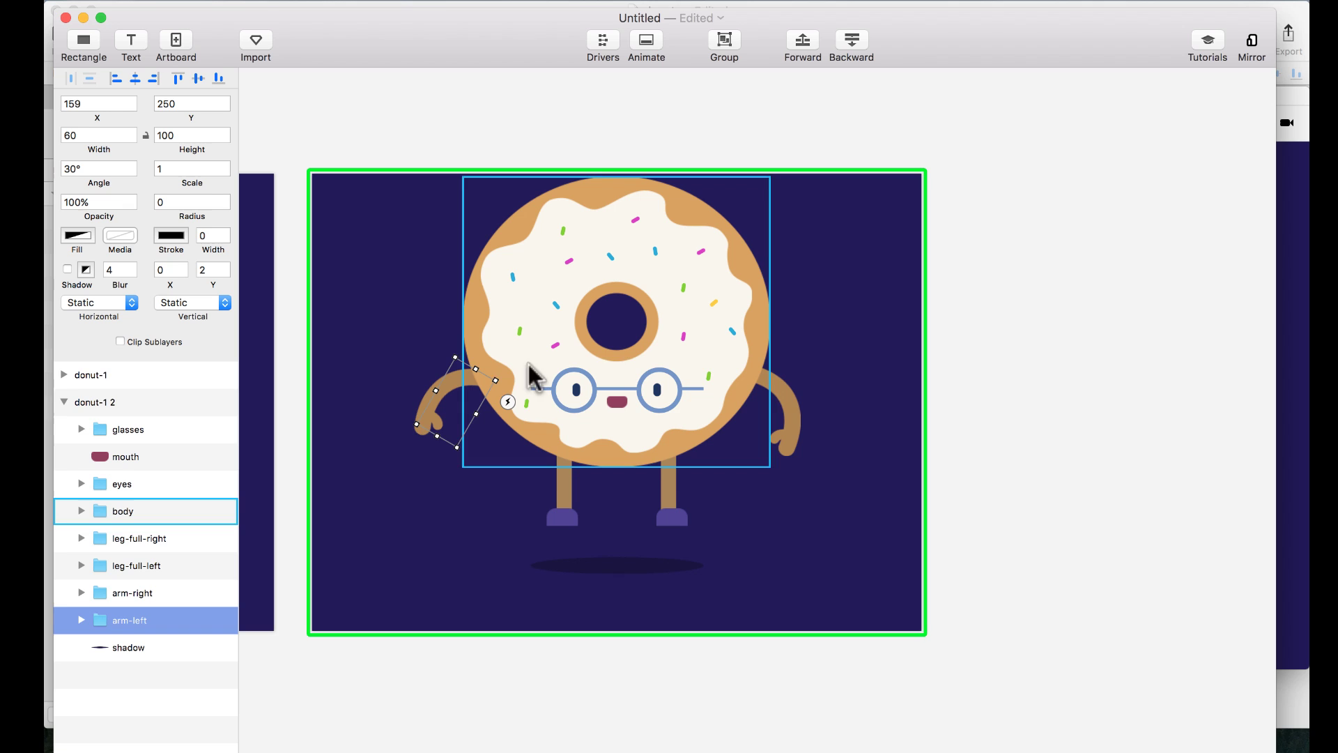
left_click(777, 381)
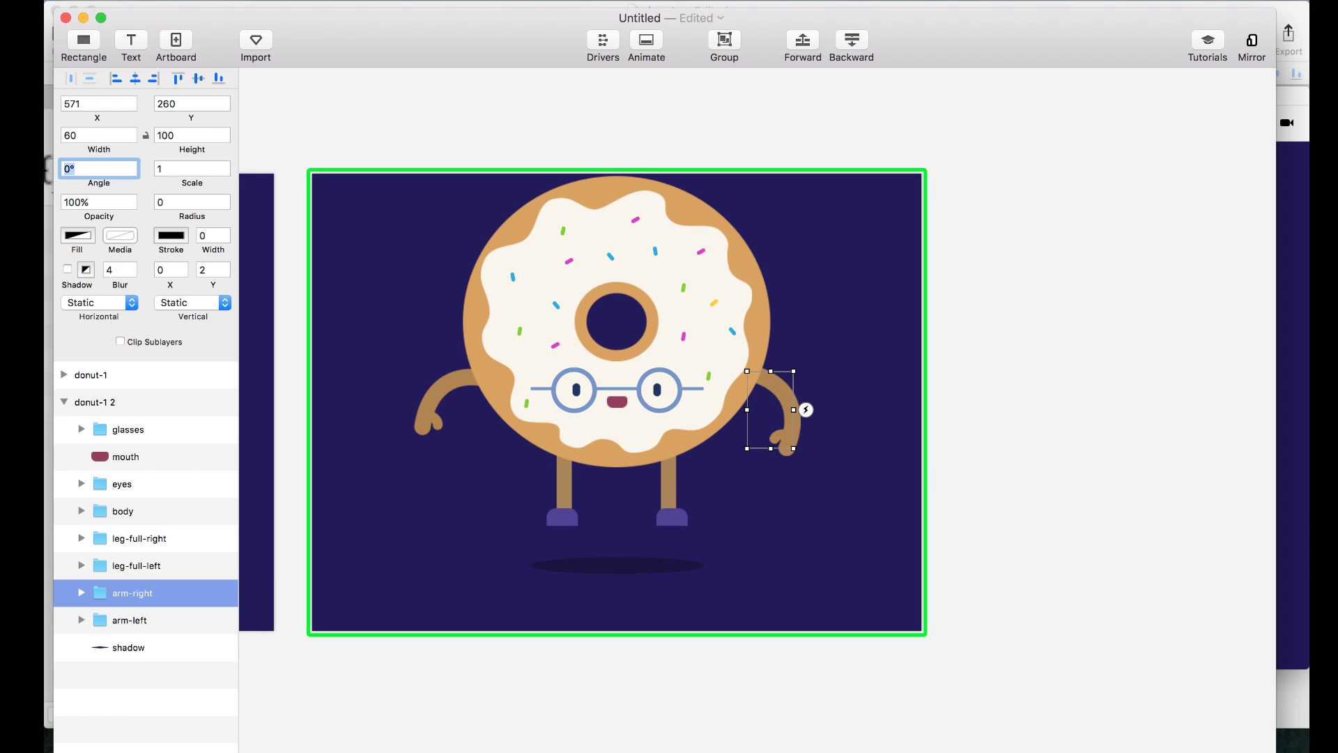
key("Return")
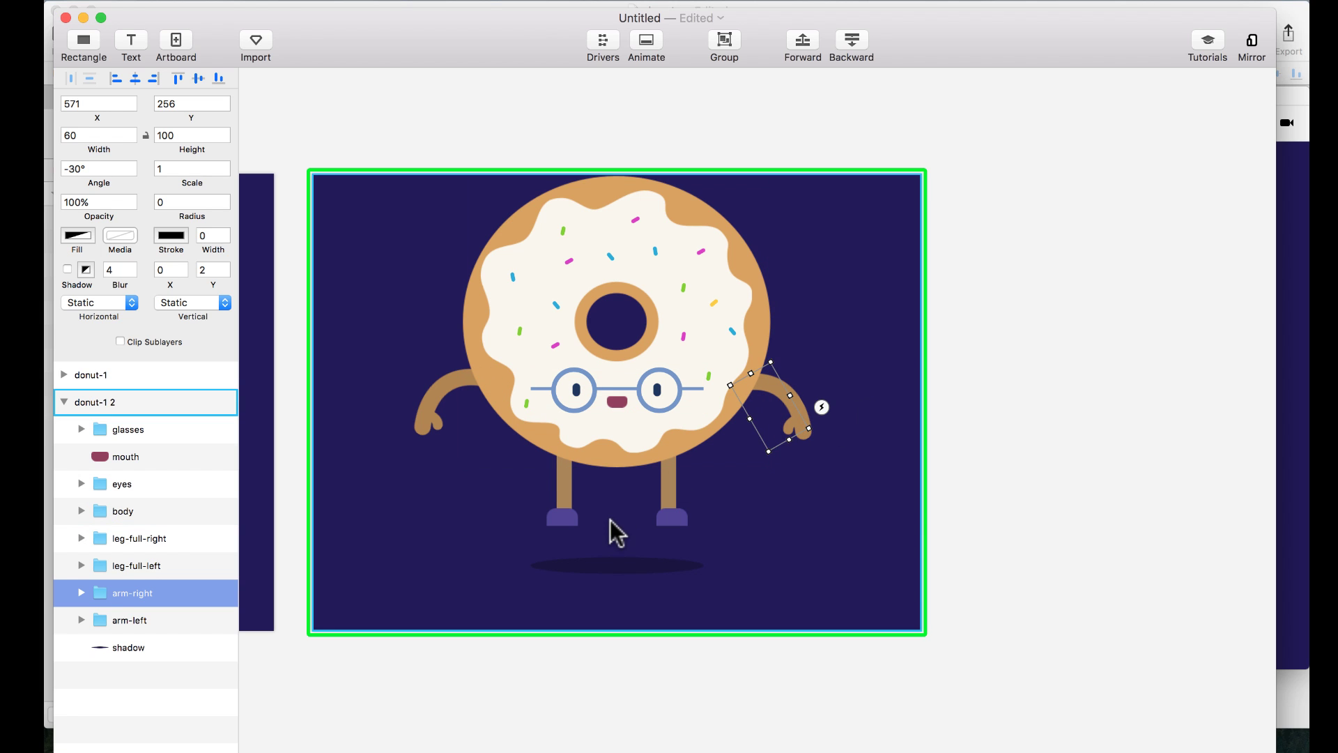
Inside the duplicated artboard's leg groups, rotate the left shoe to -20° and the right shoe to 20°.
left_click(571, 524)
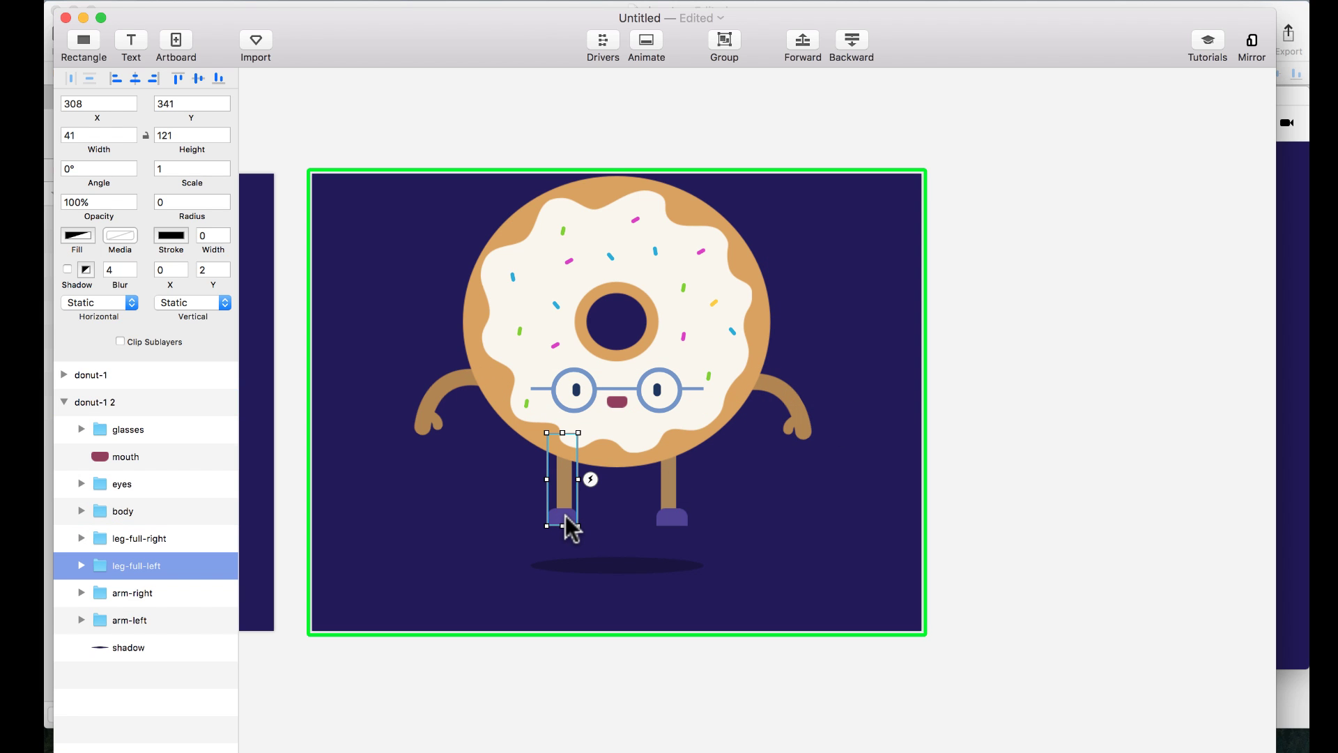
double_click(566, 518)
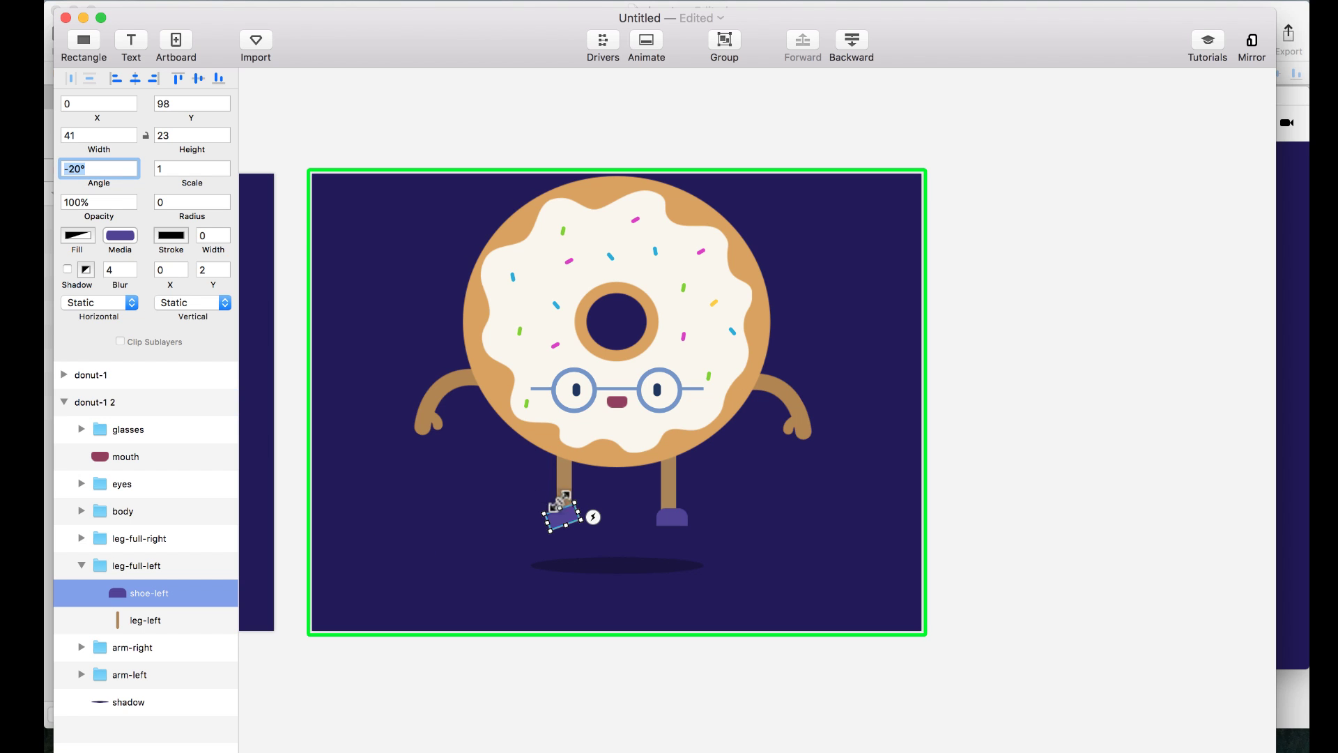
double_click(674, 517)
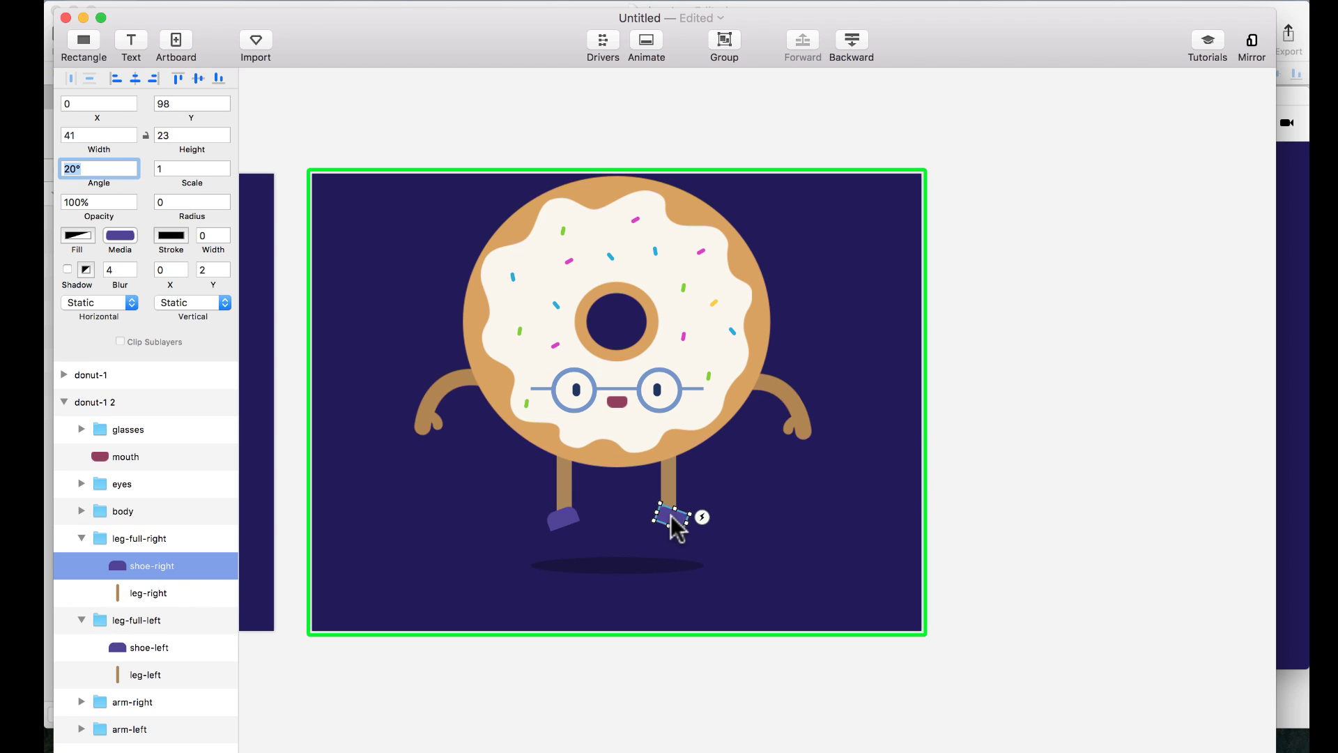
left_click(1062, 452)
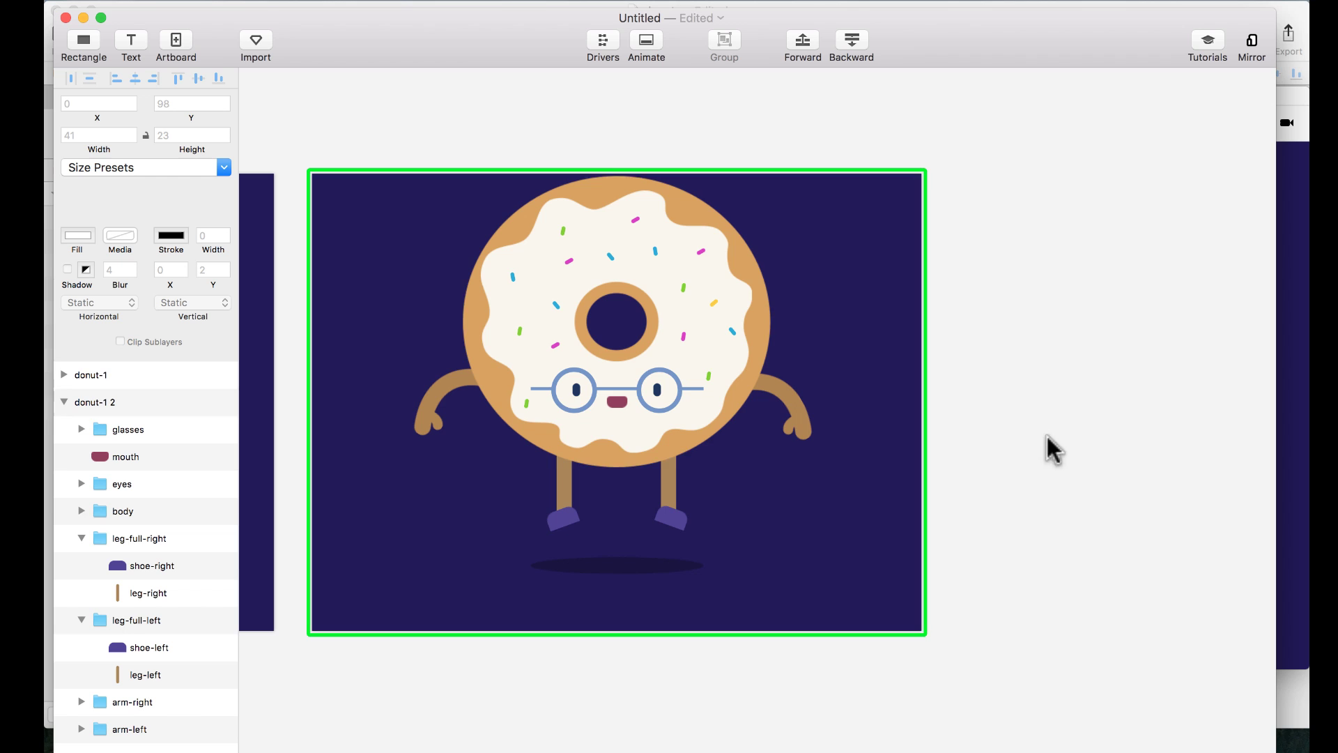
Widen the duplicated artboard's shadow to 300 and position it at X 250 so it stays centred.
scroll(663, 460, "left", 2)
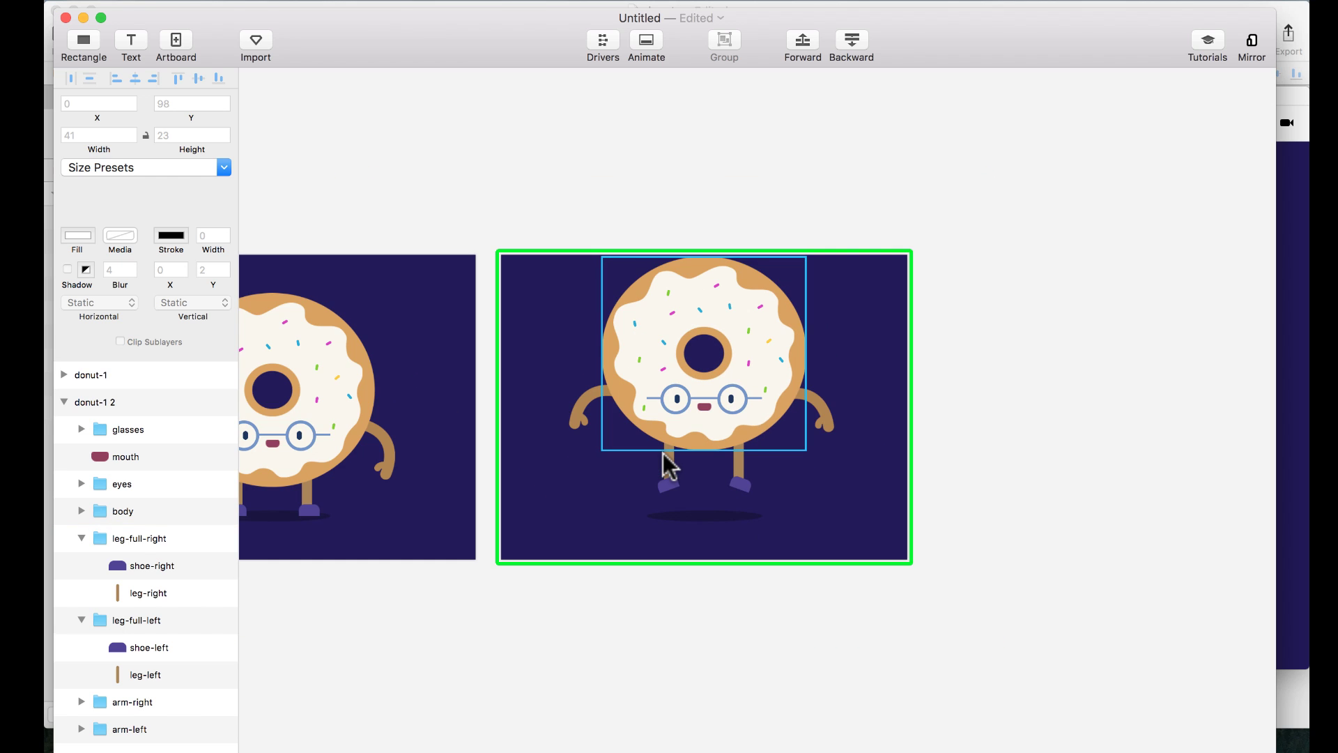
scroll(663, 453, "left", 5)
left_click(889, 505)
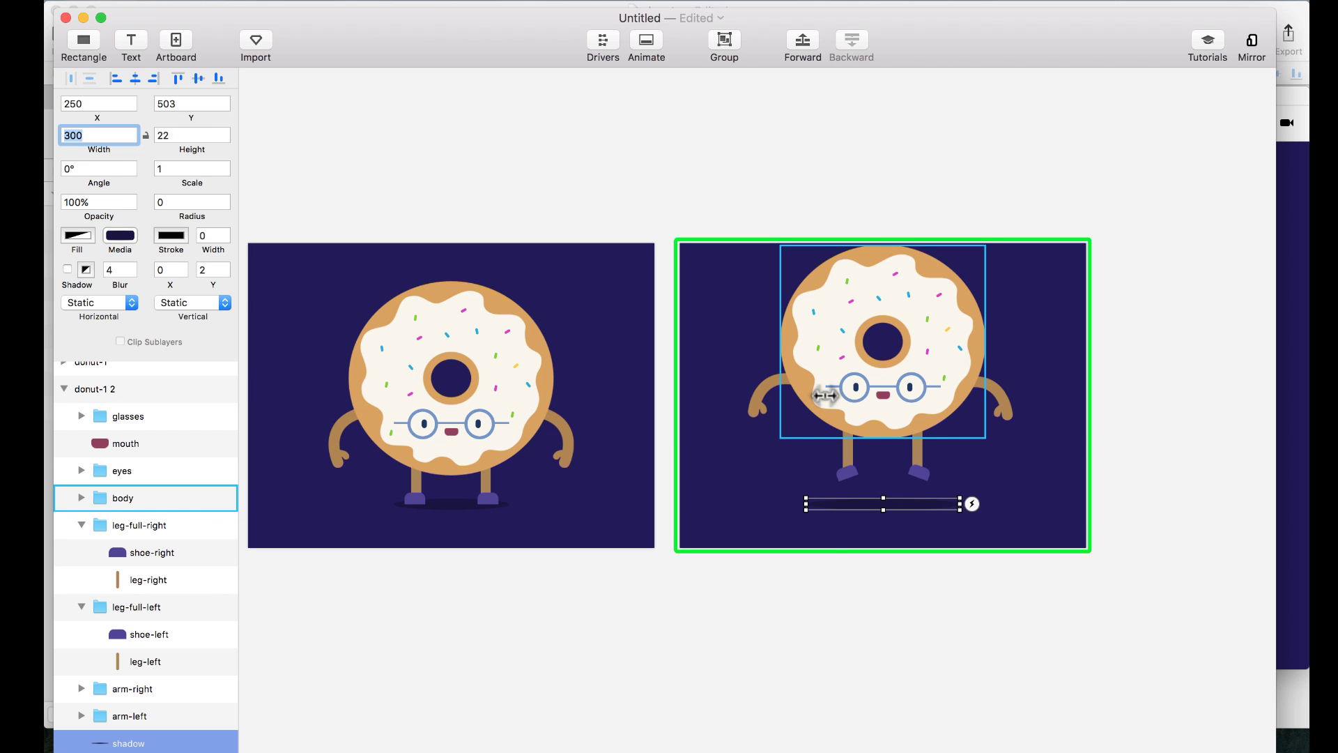
left_click(902, 625)
scroll(901, 625, "right", 3)
scroll(902, 625, "left", 5)
scroll(901, 625, "right", 2)
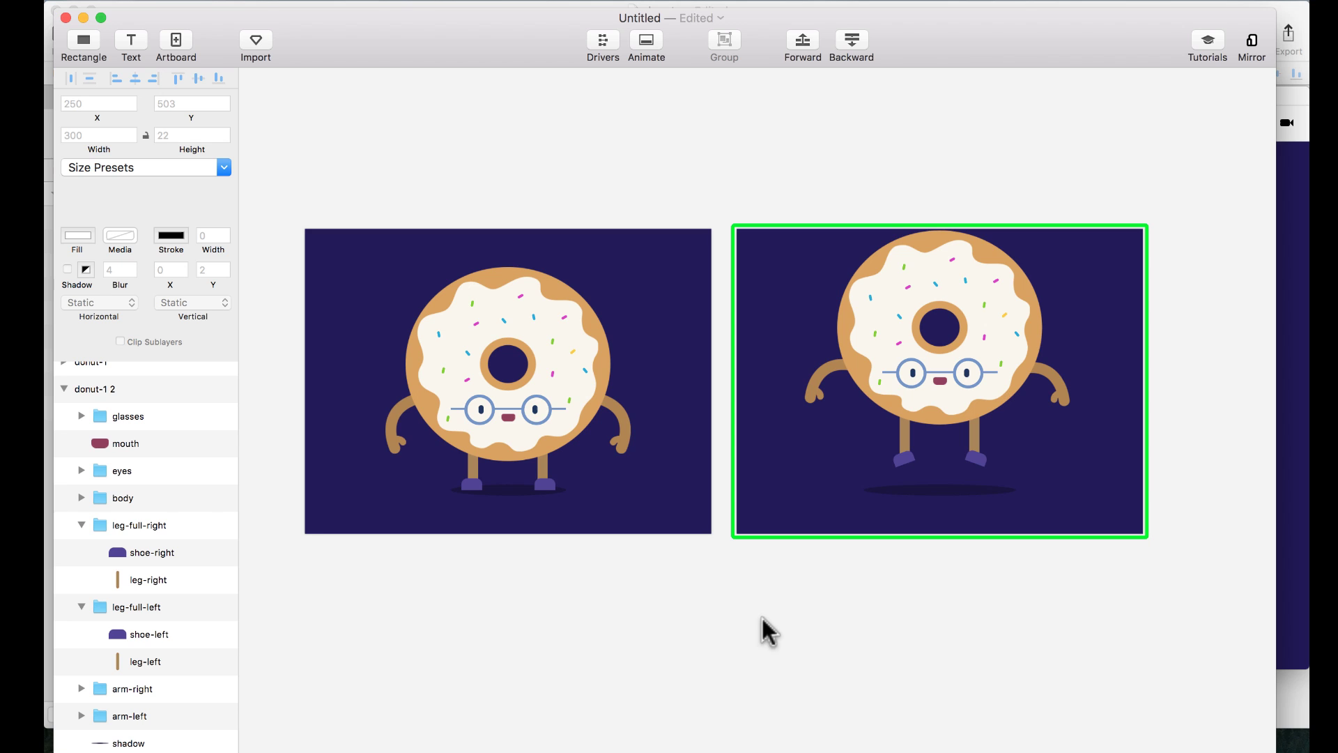
Link donut-1 to donut-1 2 with an Auto transition, add an Auto transition back, and preview the jump.
scroll(760, 629, "right", 2)
left_click(644, 392)
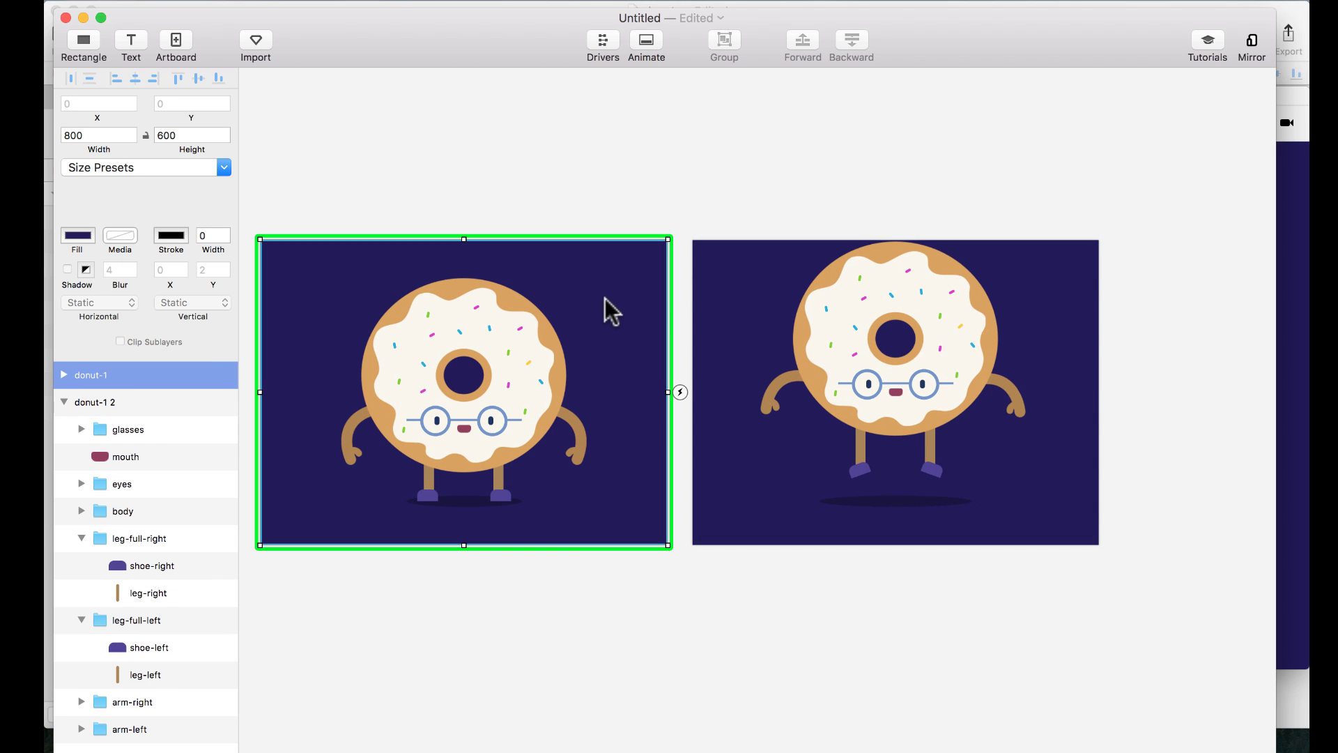
left_click(63, 402)
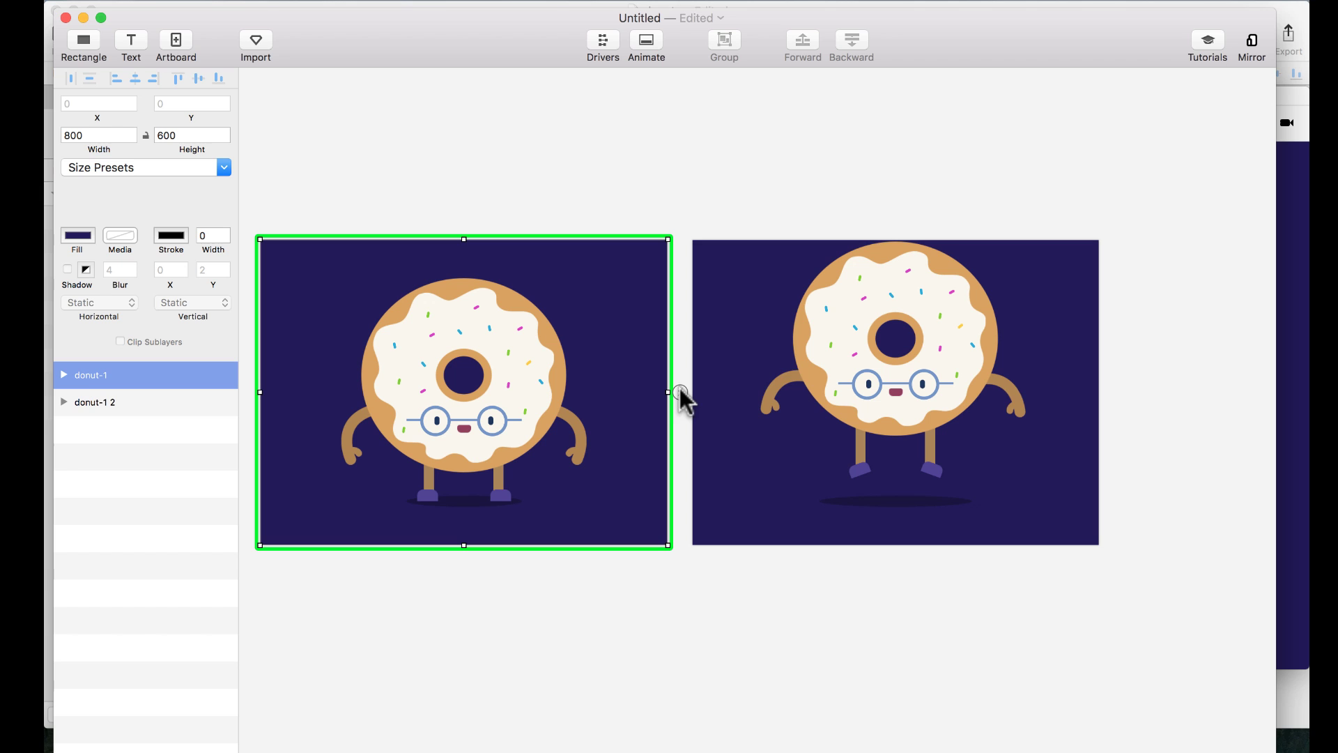
left_click_drag(680, 394, 1019, 449)
left_click(1046, 334)
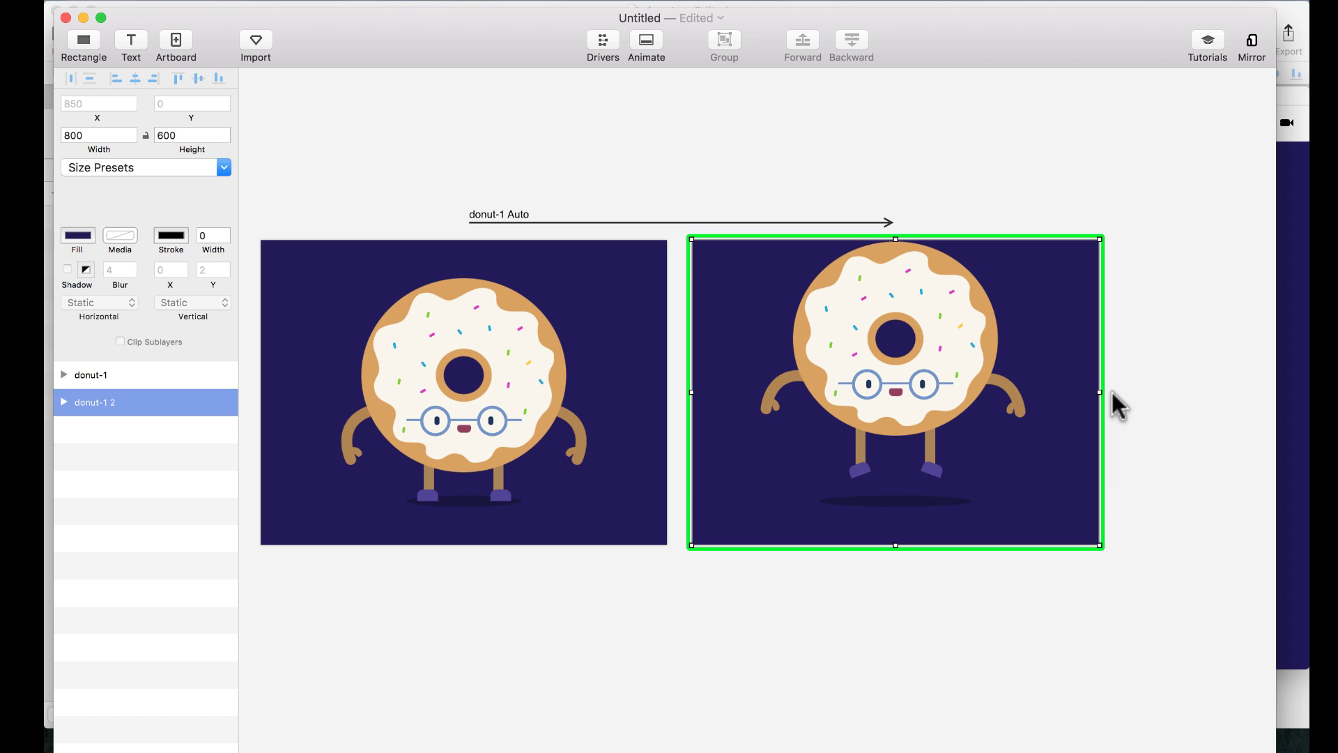
left_click_drag(1111, 392, 622, 350)
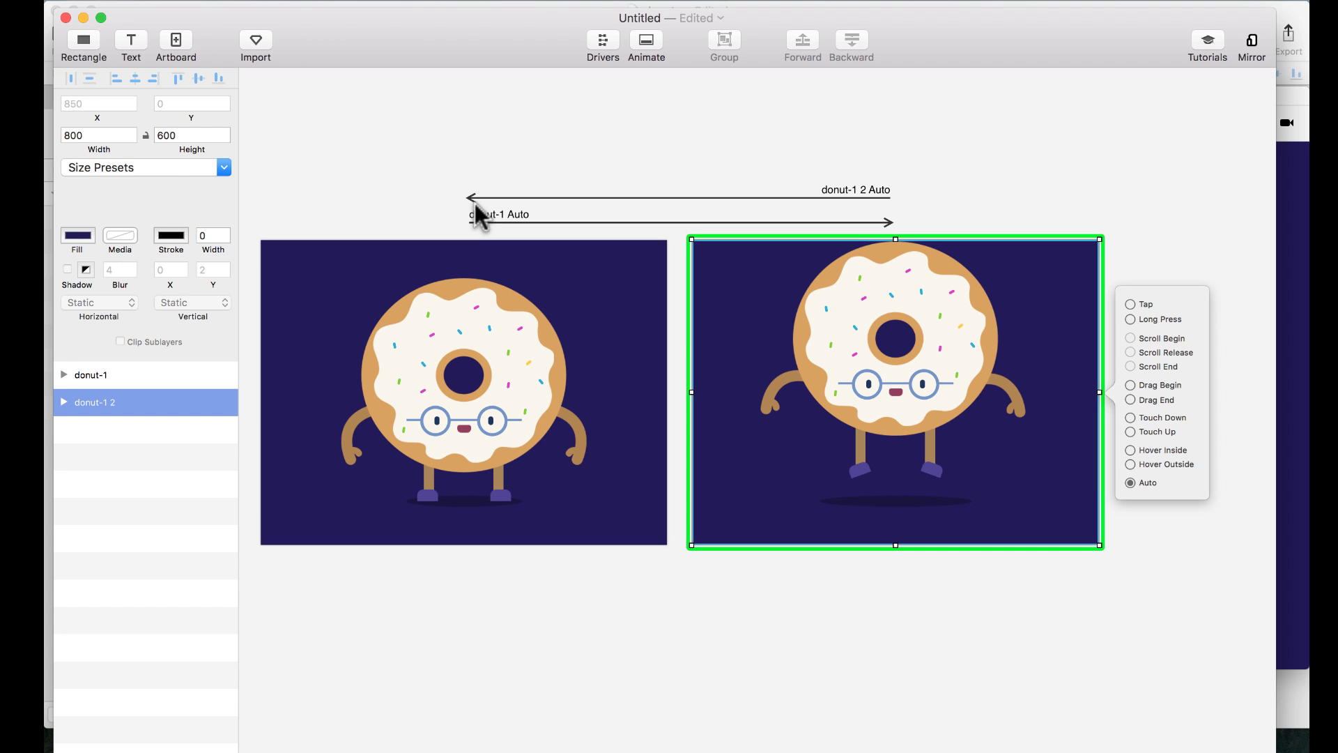
key("super+grave")
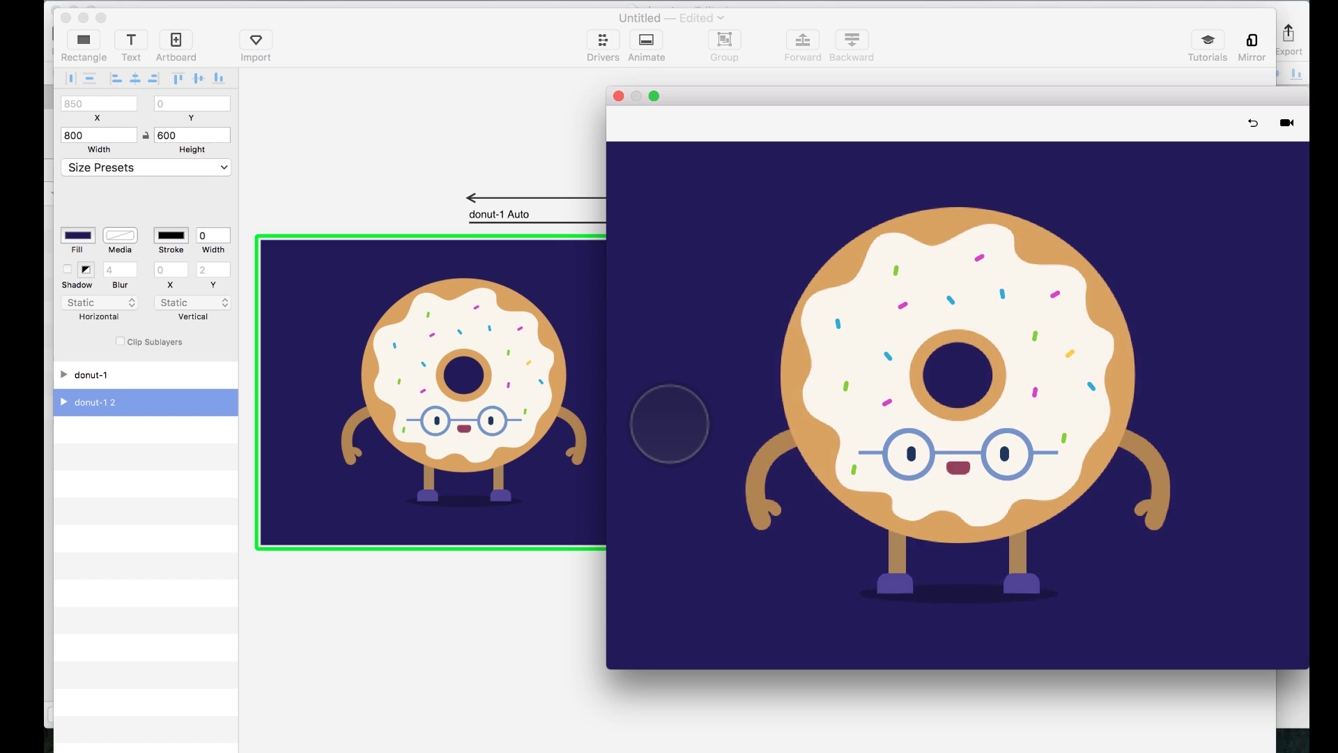
left_click(508, 642)
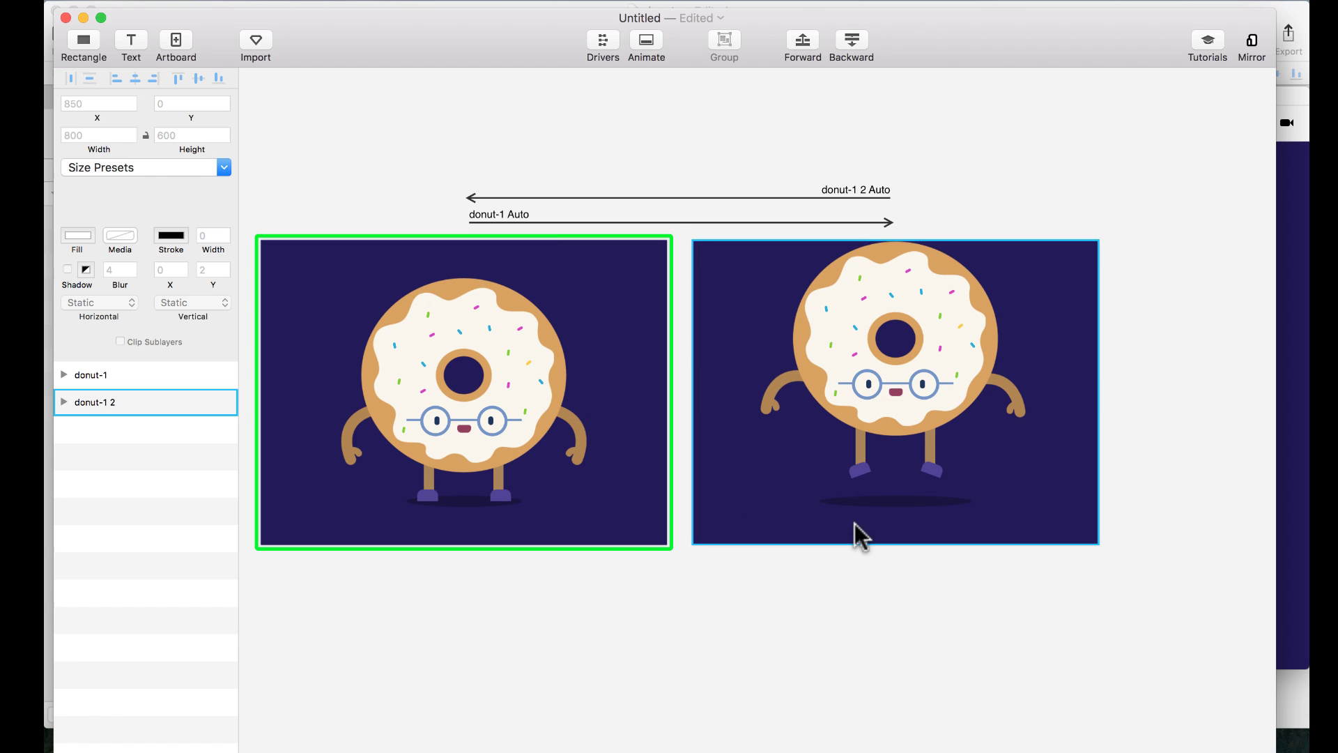
Reduce the opacity of the shadow in donut-1 2 to 60% and preview the animation again.
left_click(866, 513)
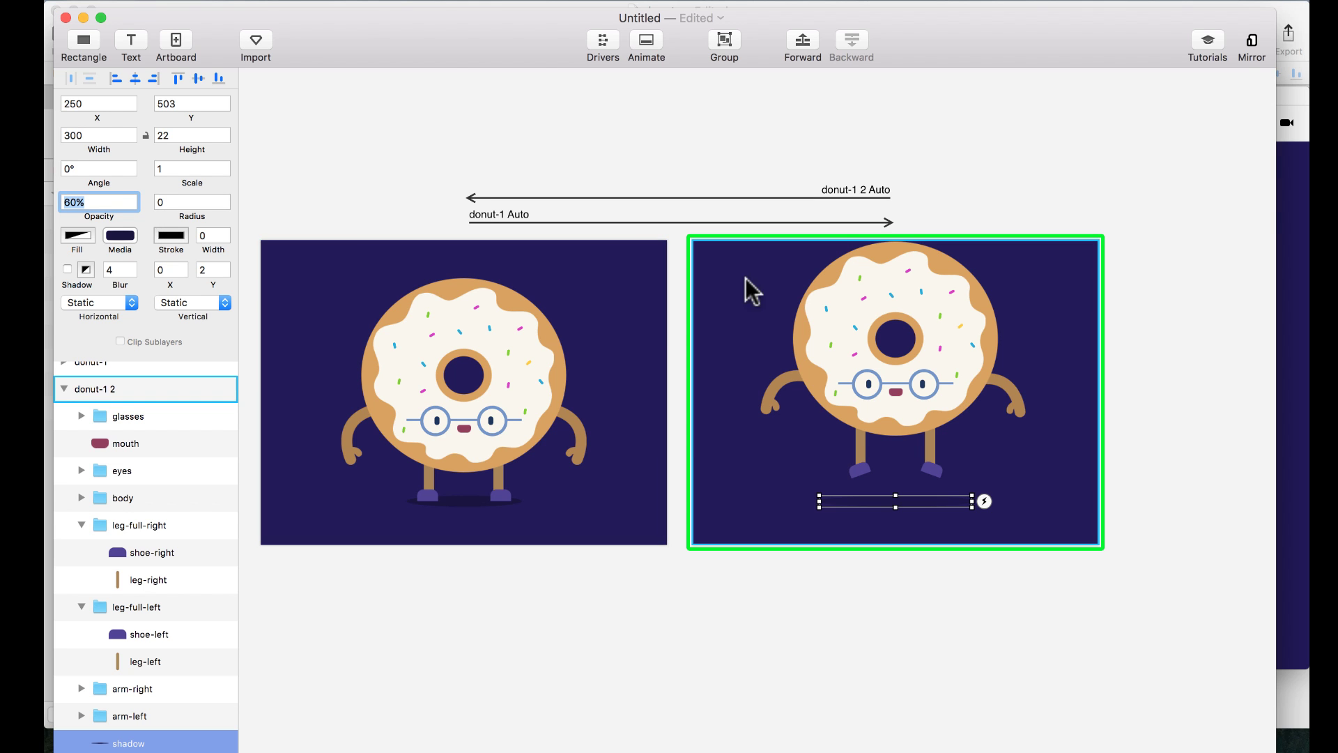
key("super+Tab")
key("super+Tab")
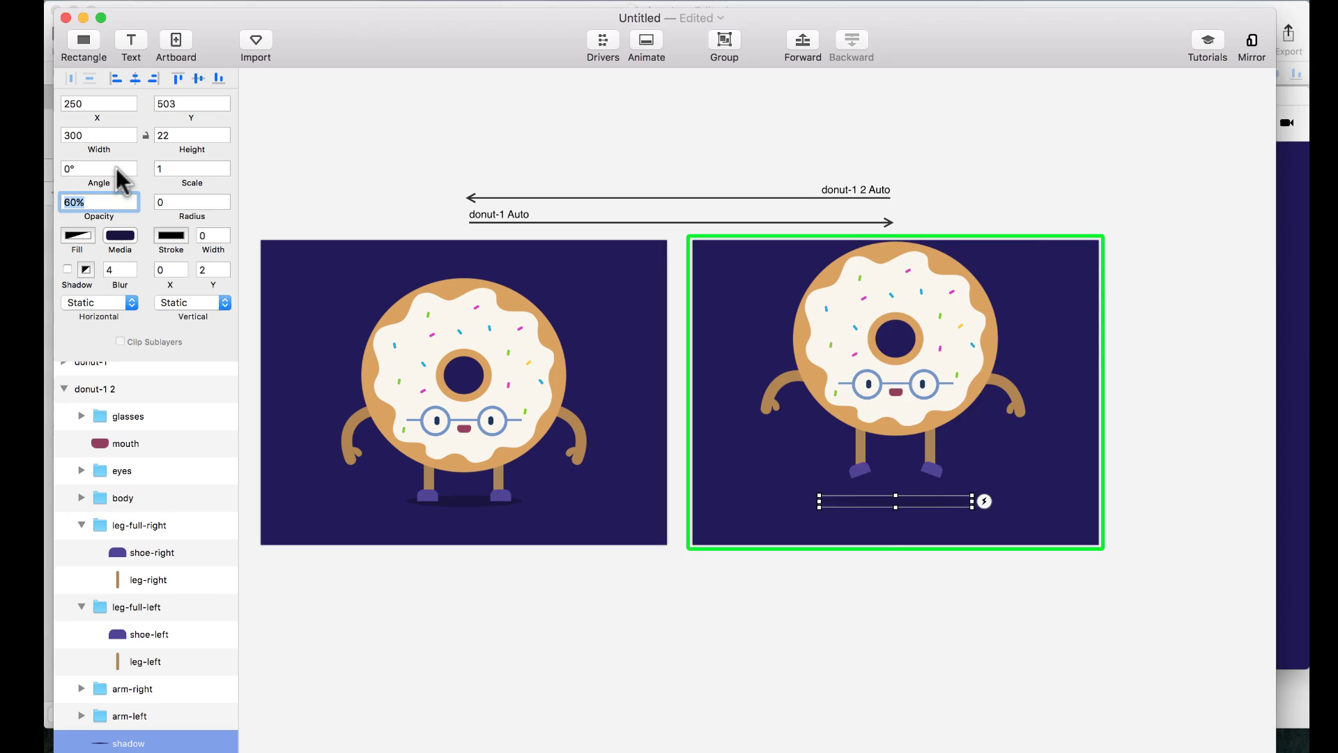
key("super+r")
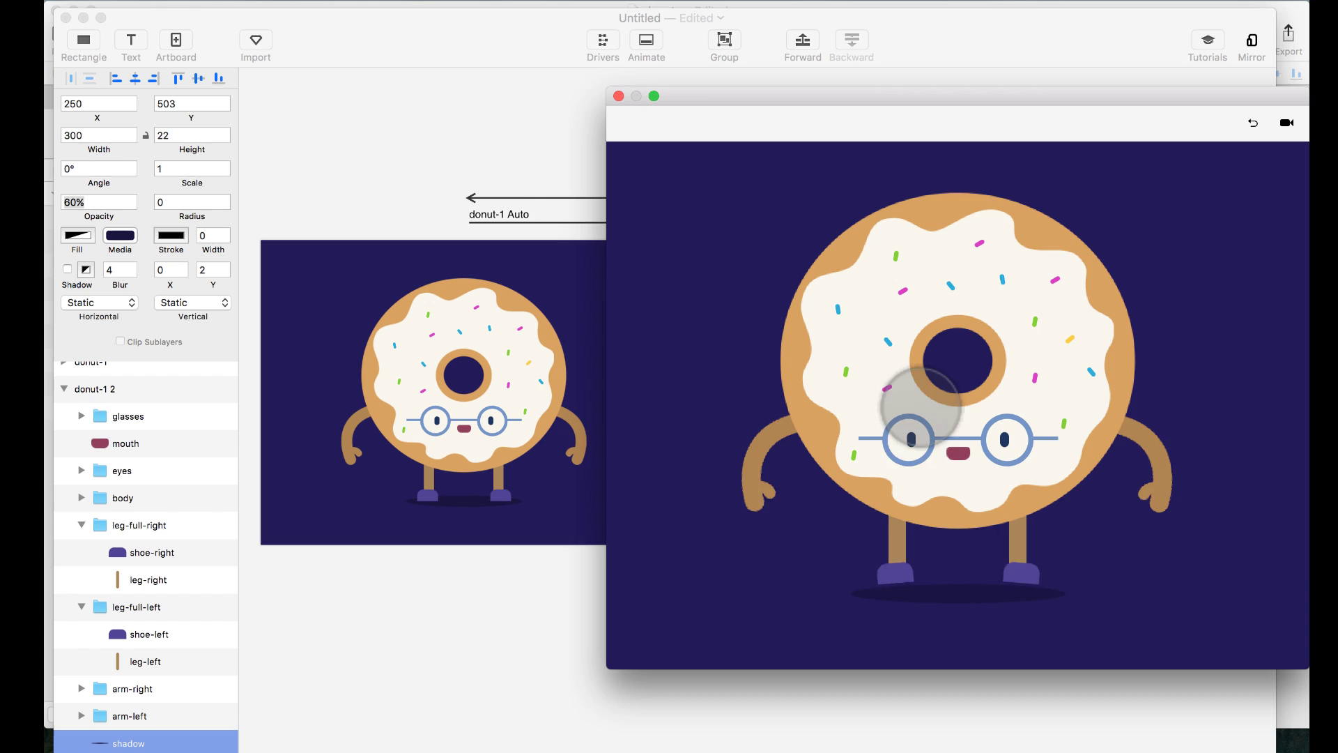
key("super+w")
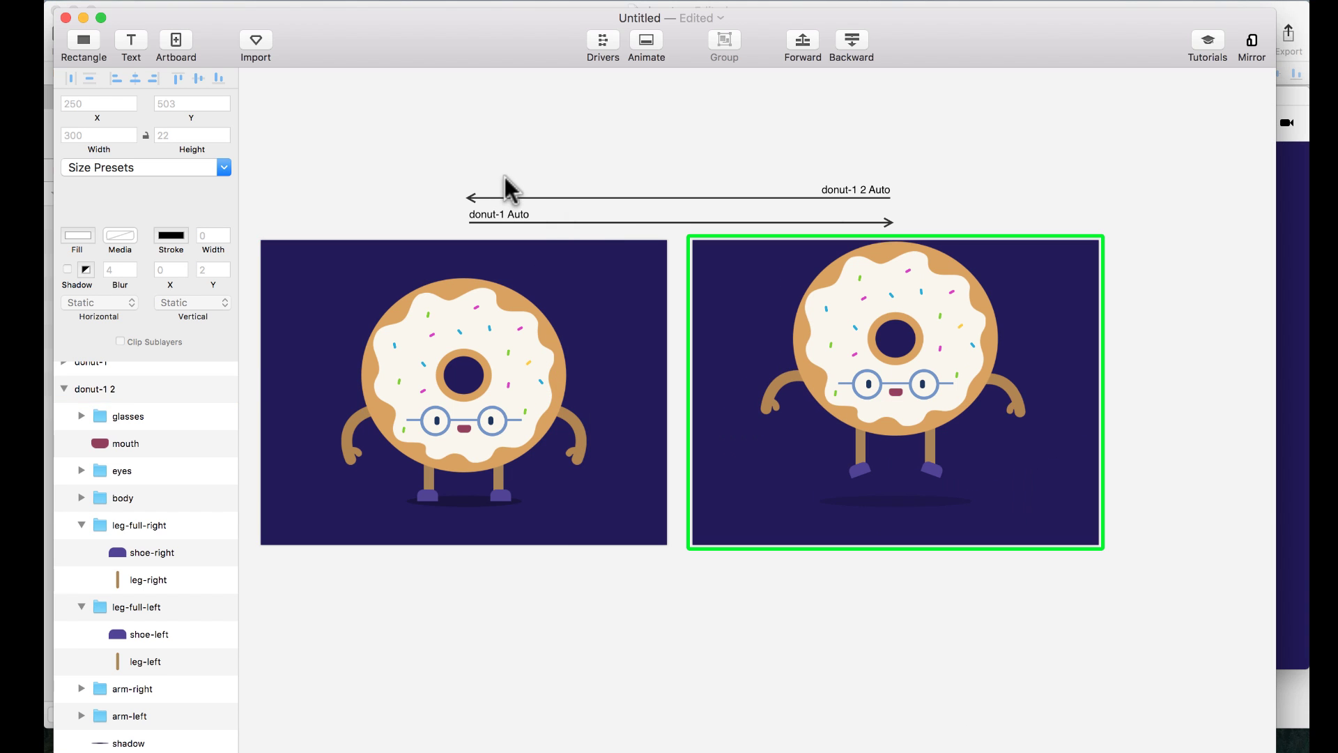
Open the timeline of the transition from donut-1 to donut-1 2, enlarge it and slightly lengthen the glasses' Y animation.
left_click(611, 222)
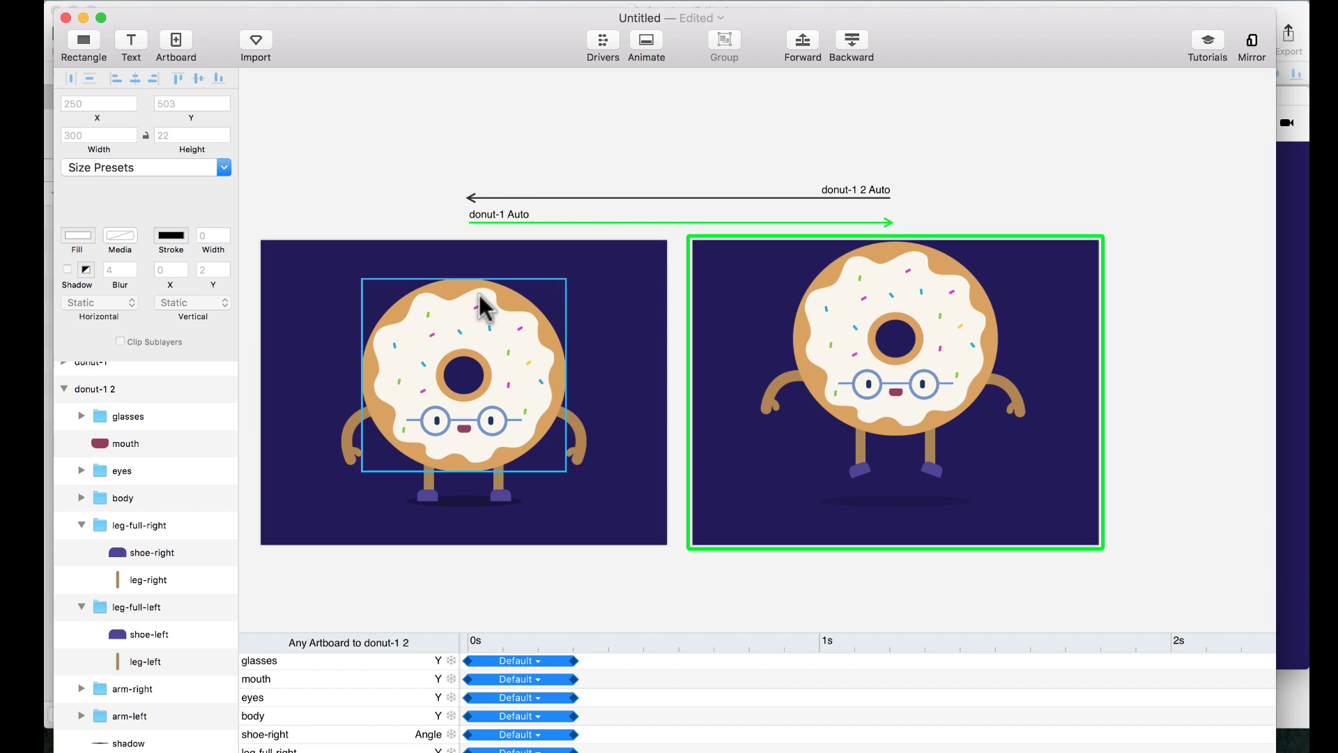
scroll(630, 418, "down", 5)
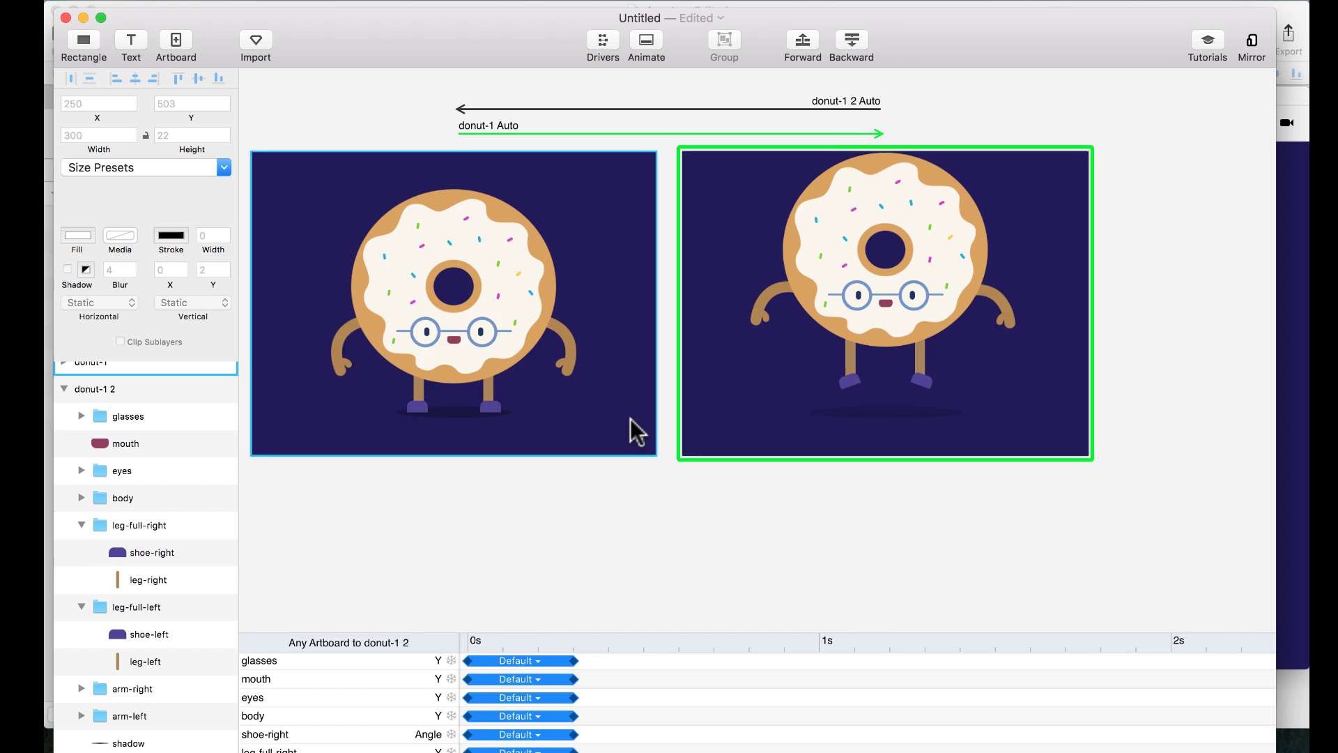
left_click_drag(588, 641, 589, 566)
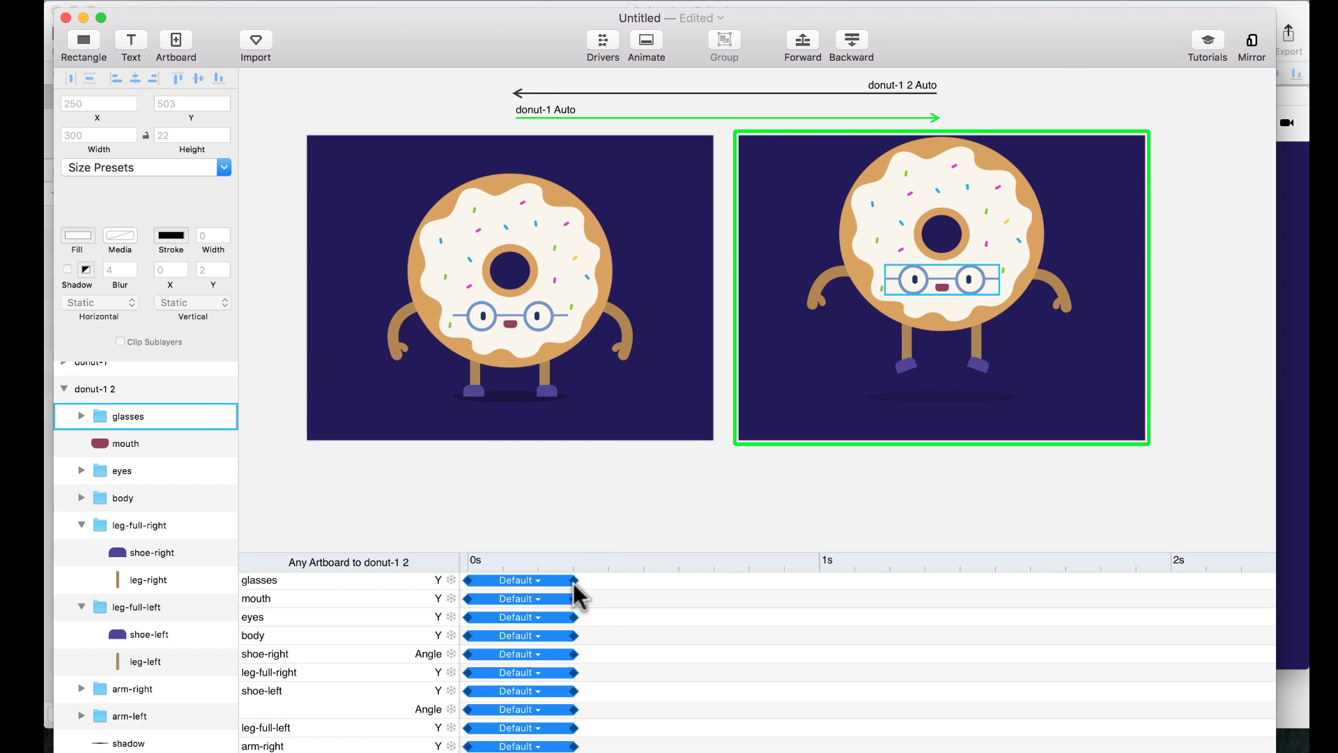
left_click(573, 580)
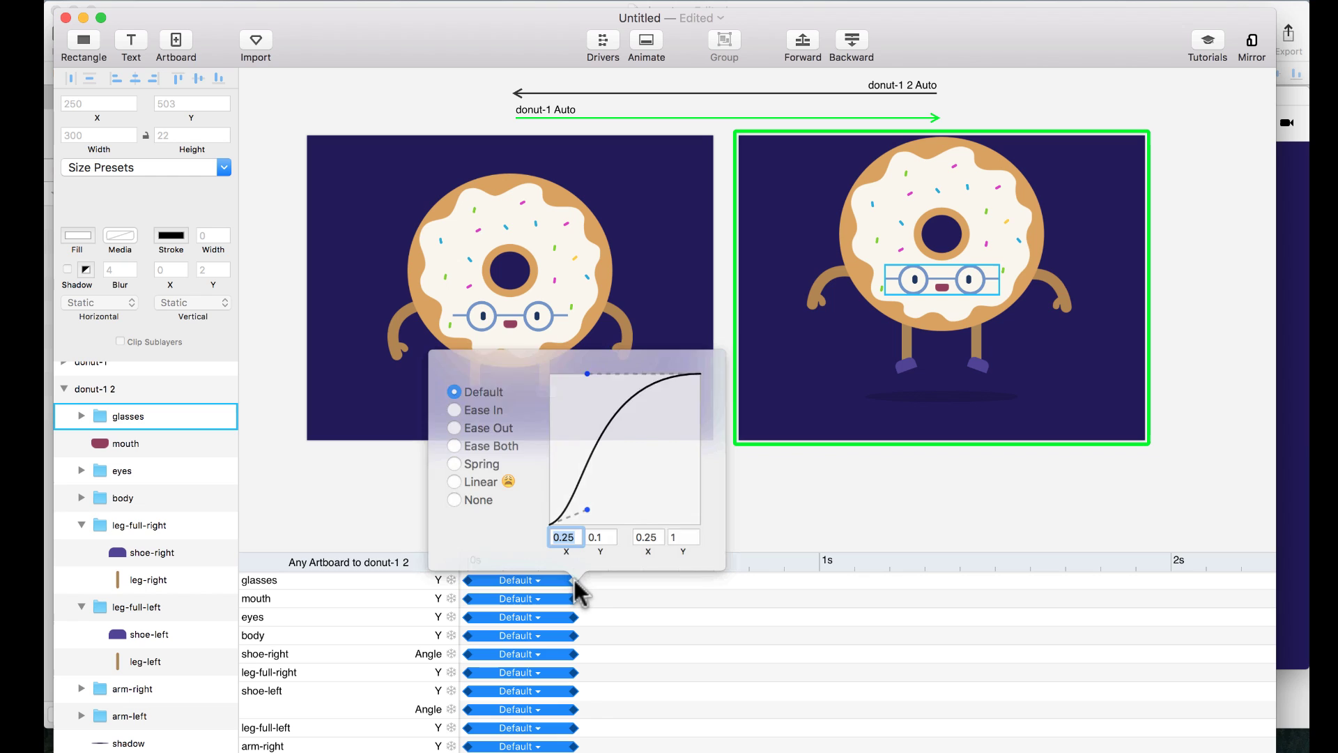
left_click(589, 580)
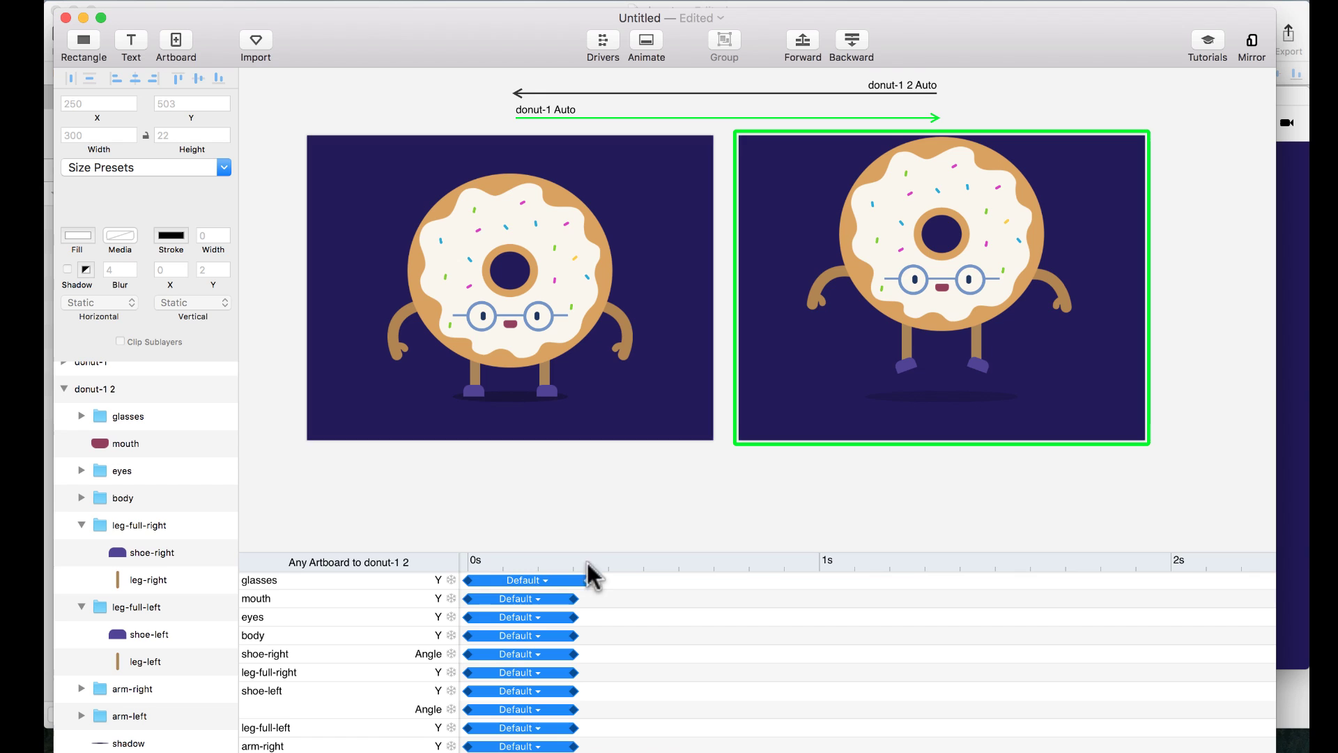
In the return transition to donut-1, extend the glasses' Y animation to about 0.34 s and preview the jump.
scroll(662, 282, "up", 2)
left_click(635, 120)
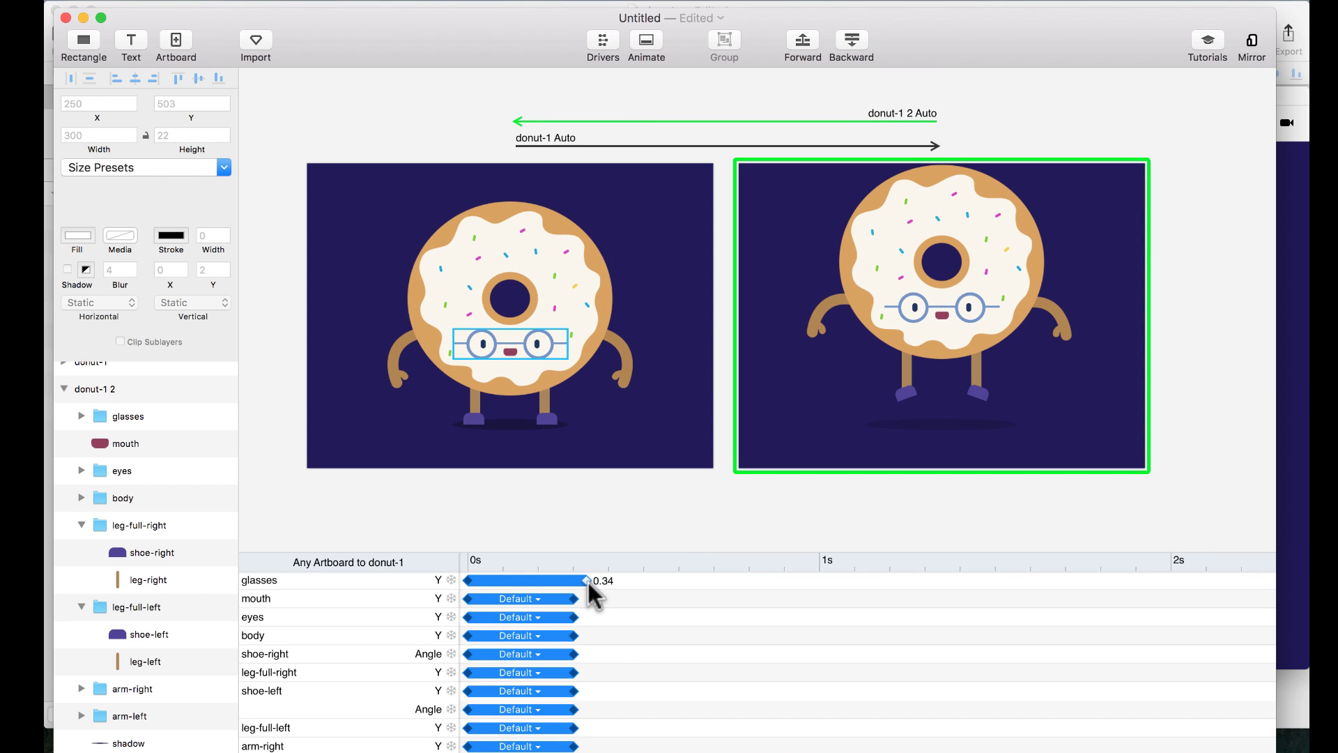
left_click(1288, 385)
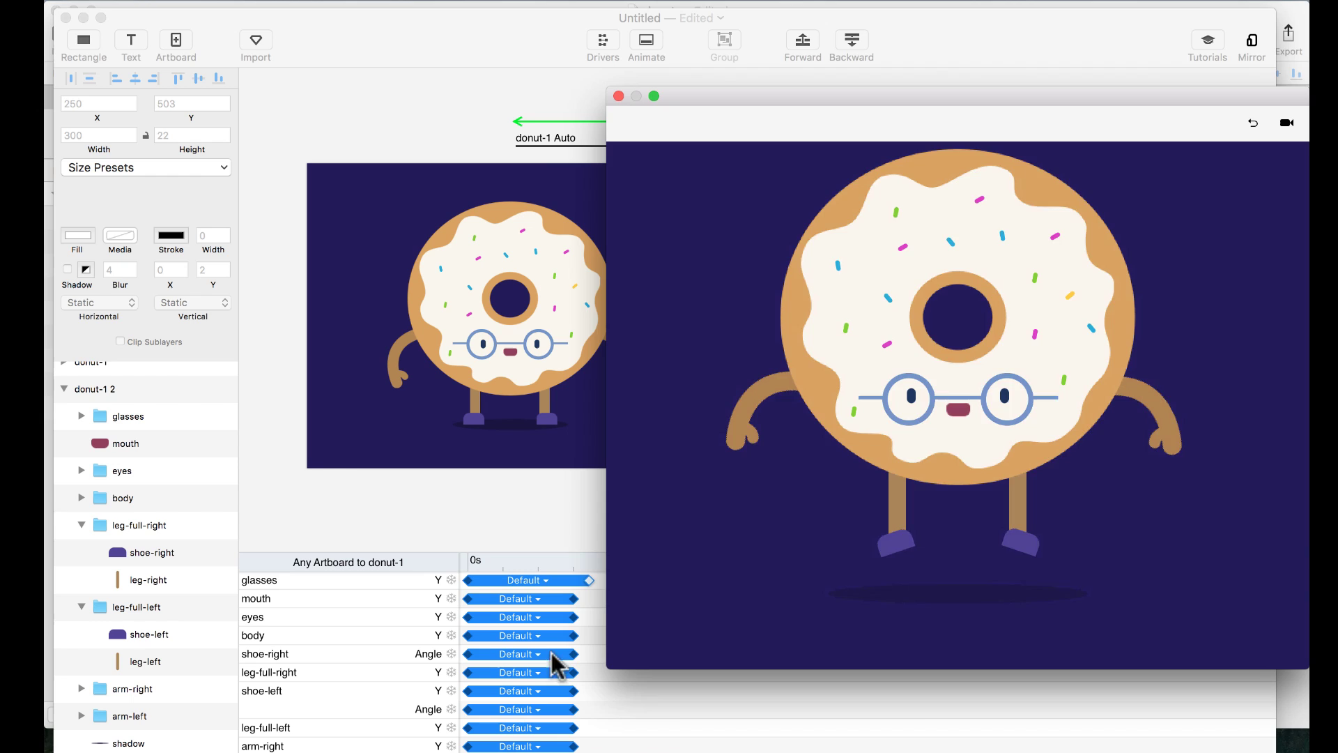
Slightly shorten the glasses' Y animation in the transition from donut-1 to donut-1 2 and preview the jump.
left_click(589, 605)
left_click(590, 579)
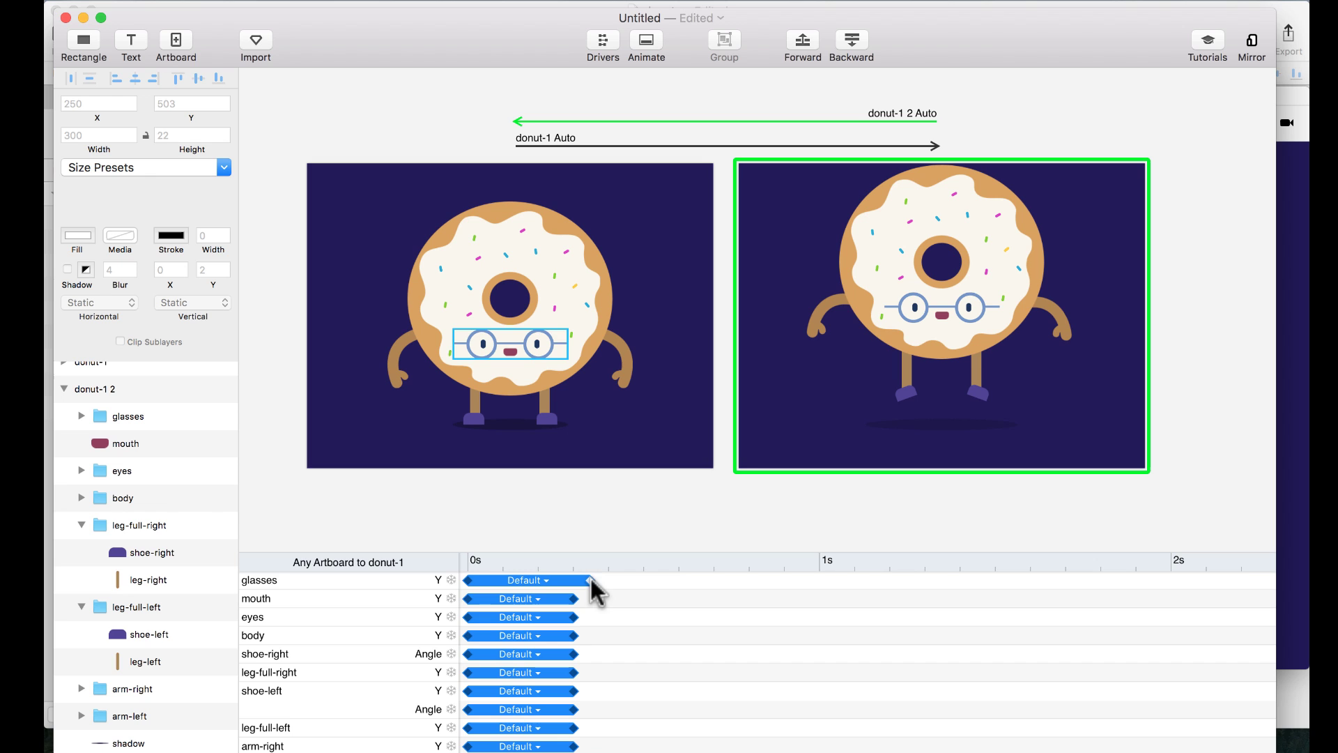
left_click(681, 146)
left_click(591, 581)
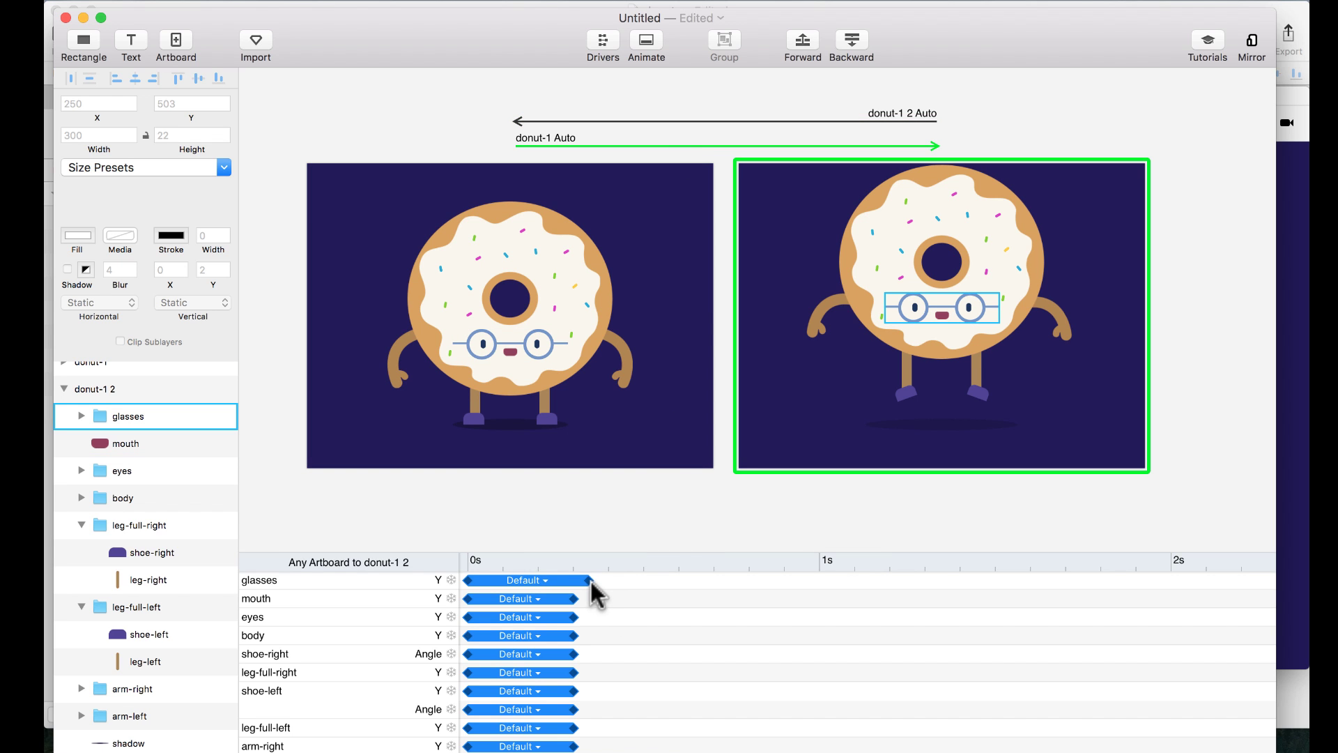
left_click(760, 546)
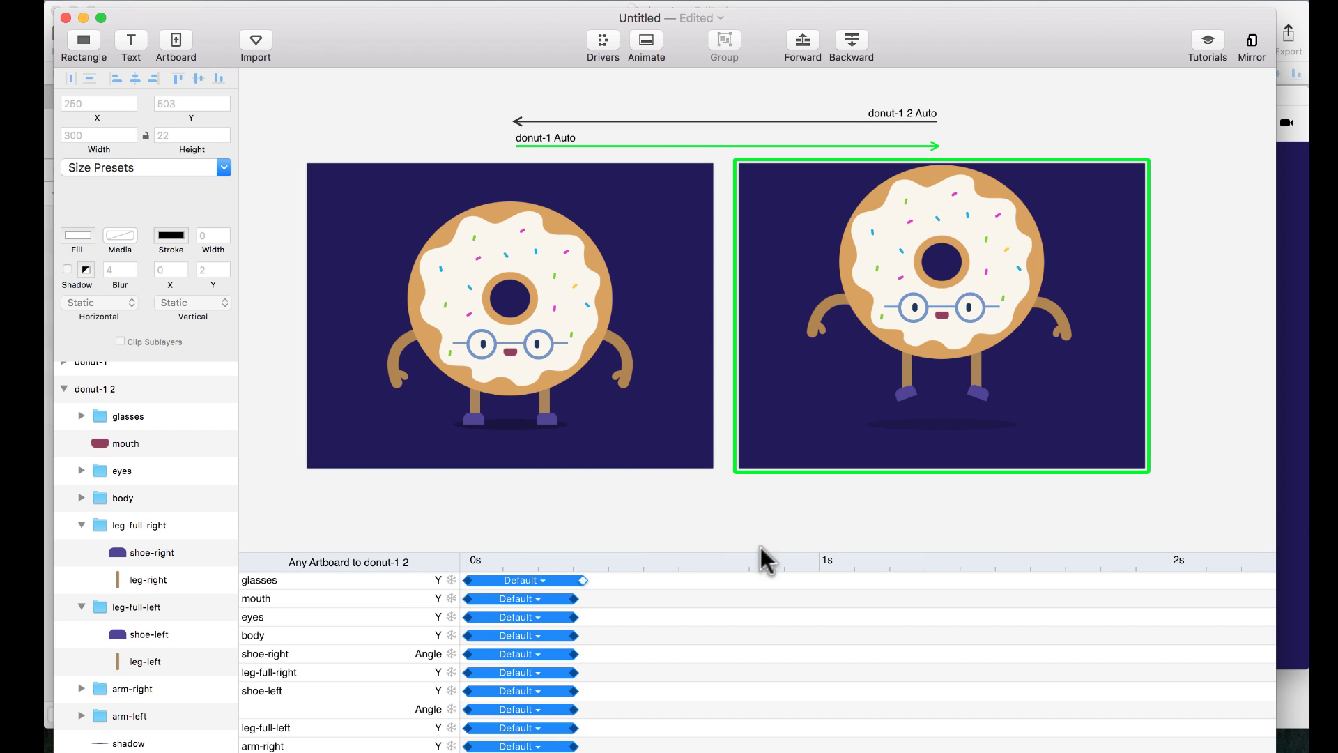
left_click(1292, 487)
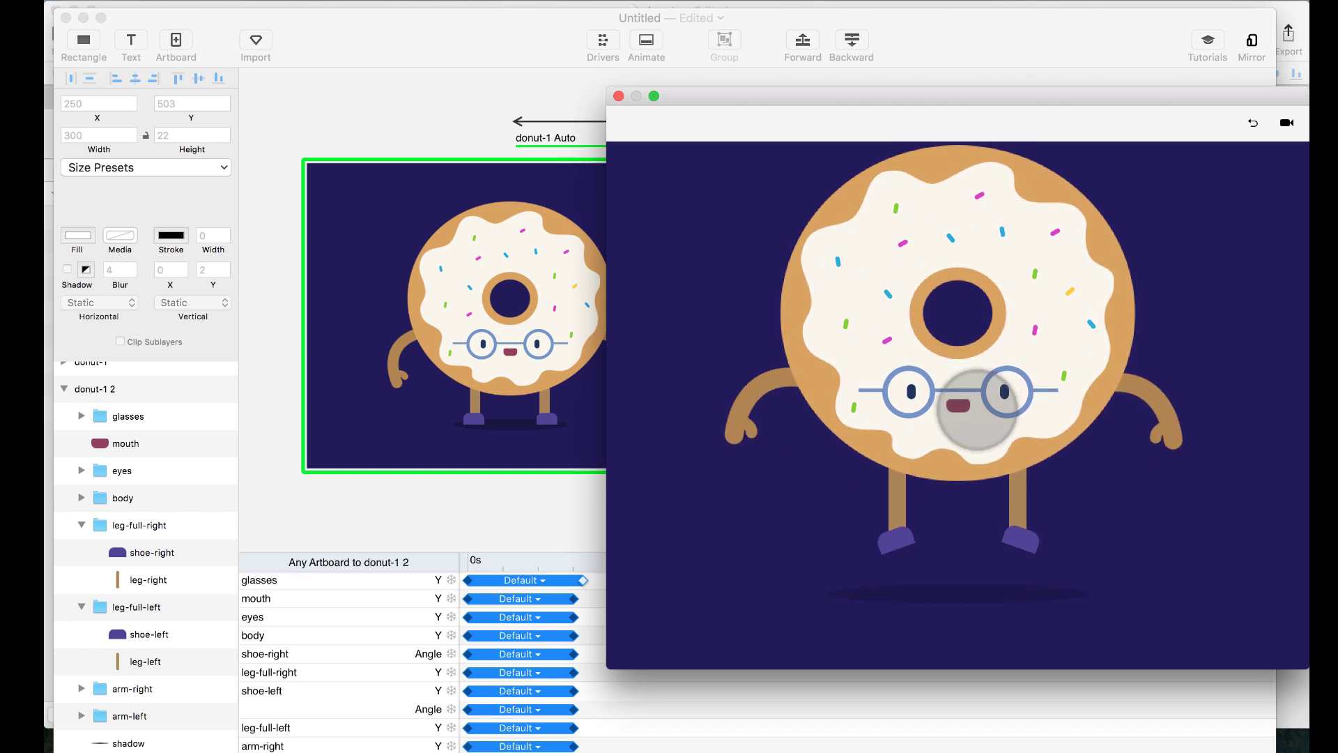
left_click(550, 115)
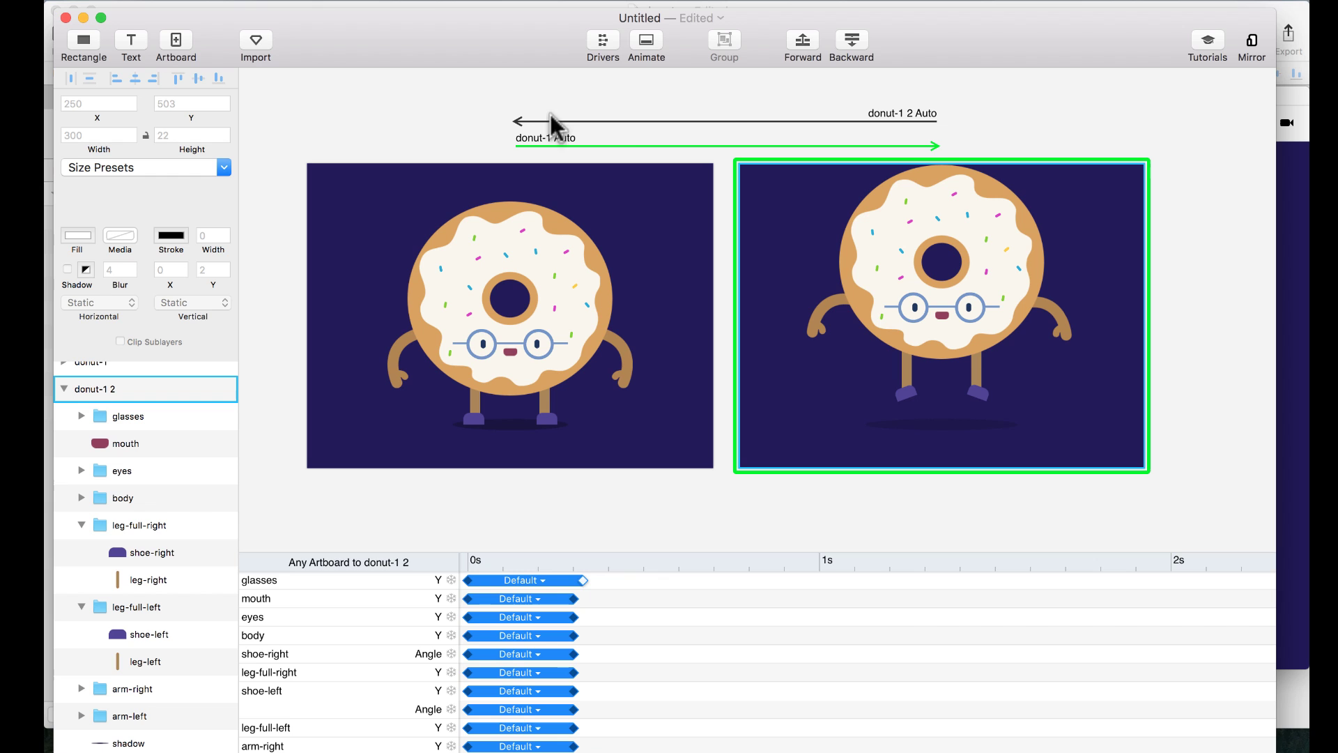
Delete the return transition from donut-1 2 to donut-1.
left_click(692, 120)
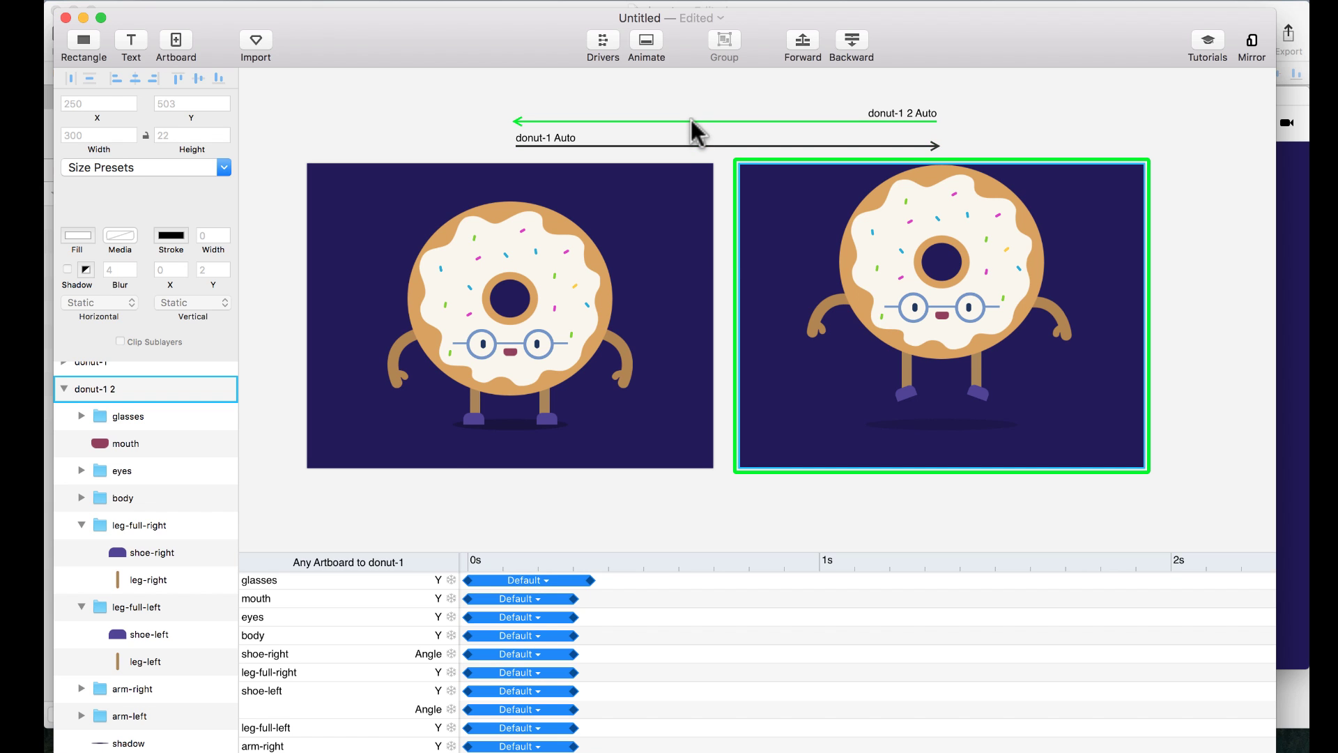
key("super+minus")
scroll(690, 118, "right", 5)
scroll(690, 118, "up", 2)
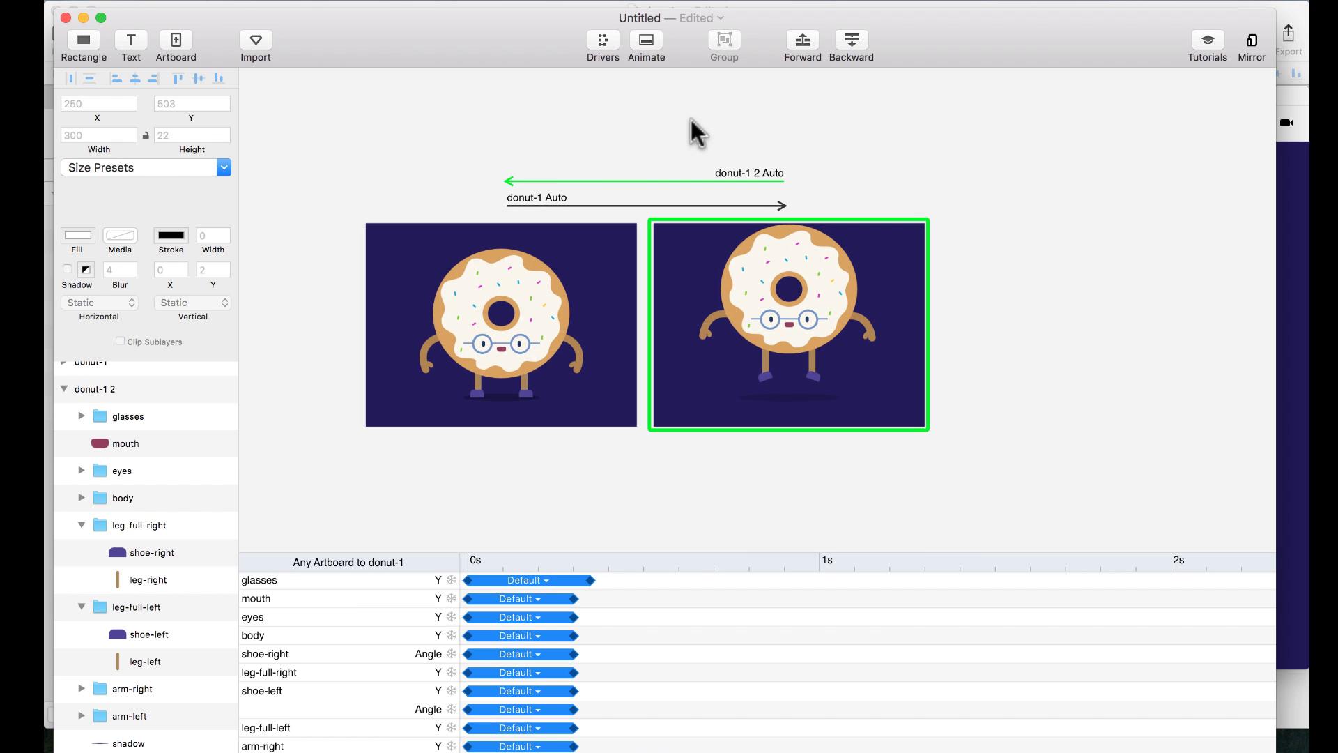
key("Delete")
Duplicate the donut-1 artboard and place the copy after donut-1 2 as the third artboard.
scroll(748, 203, "right", 4)
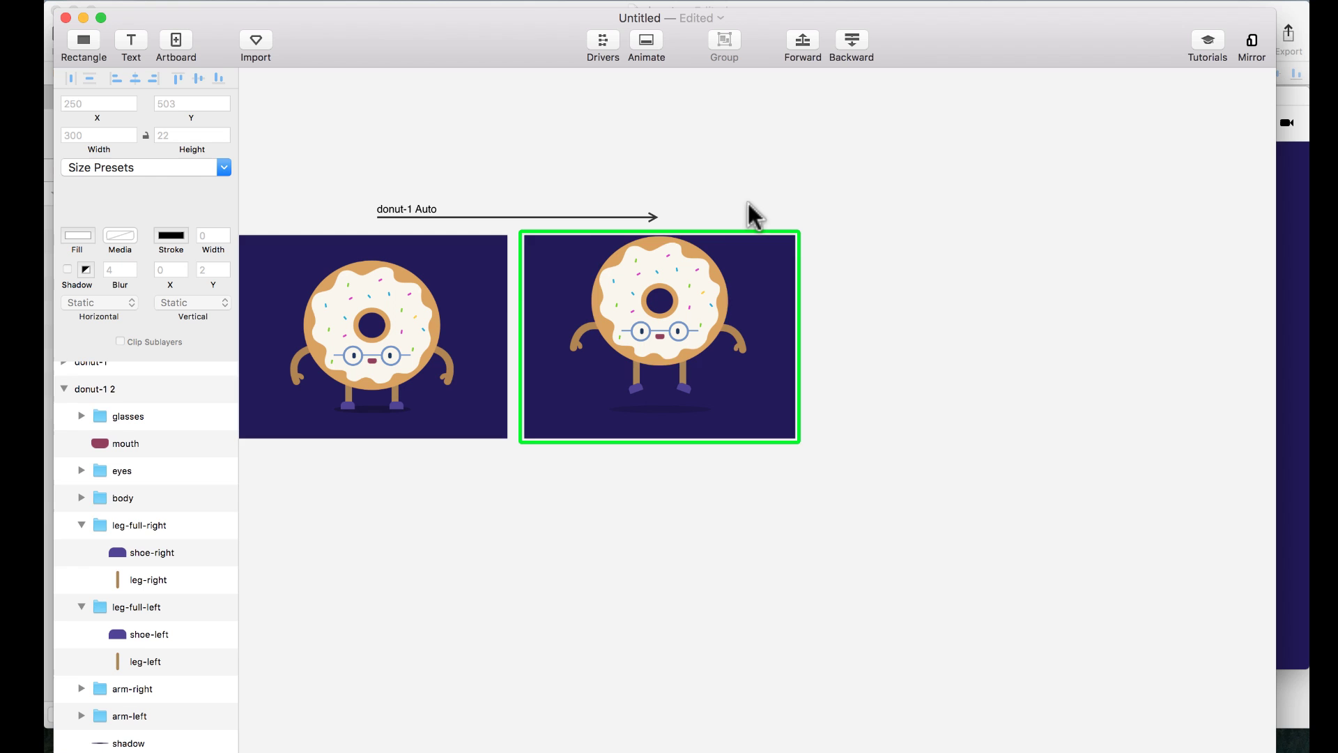
left_click(480, 288)
scroll(553, 362, "left", 3)
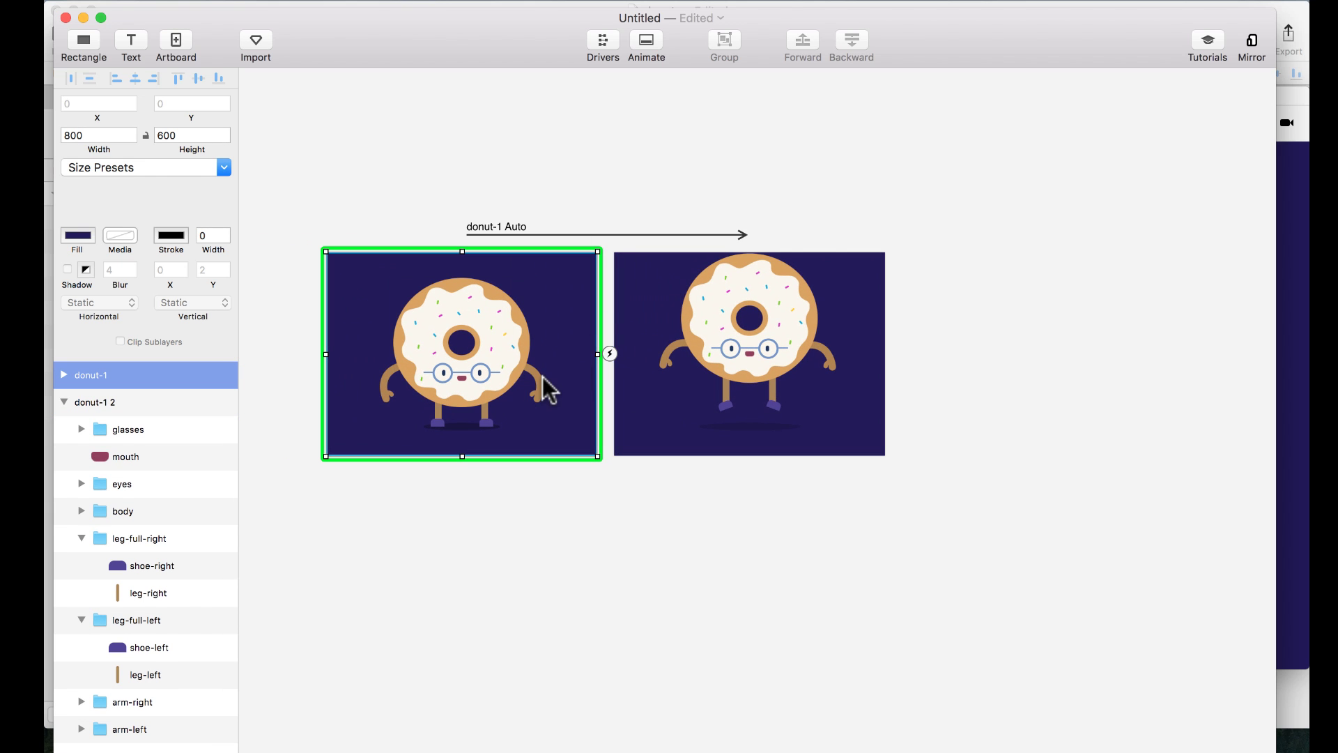
key("super+d")
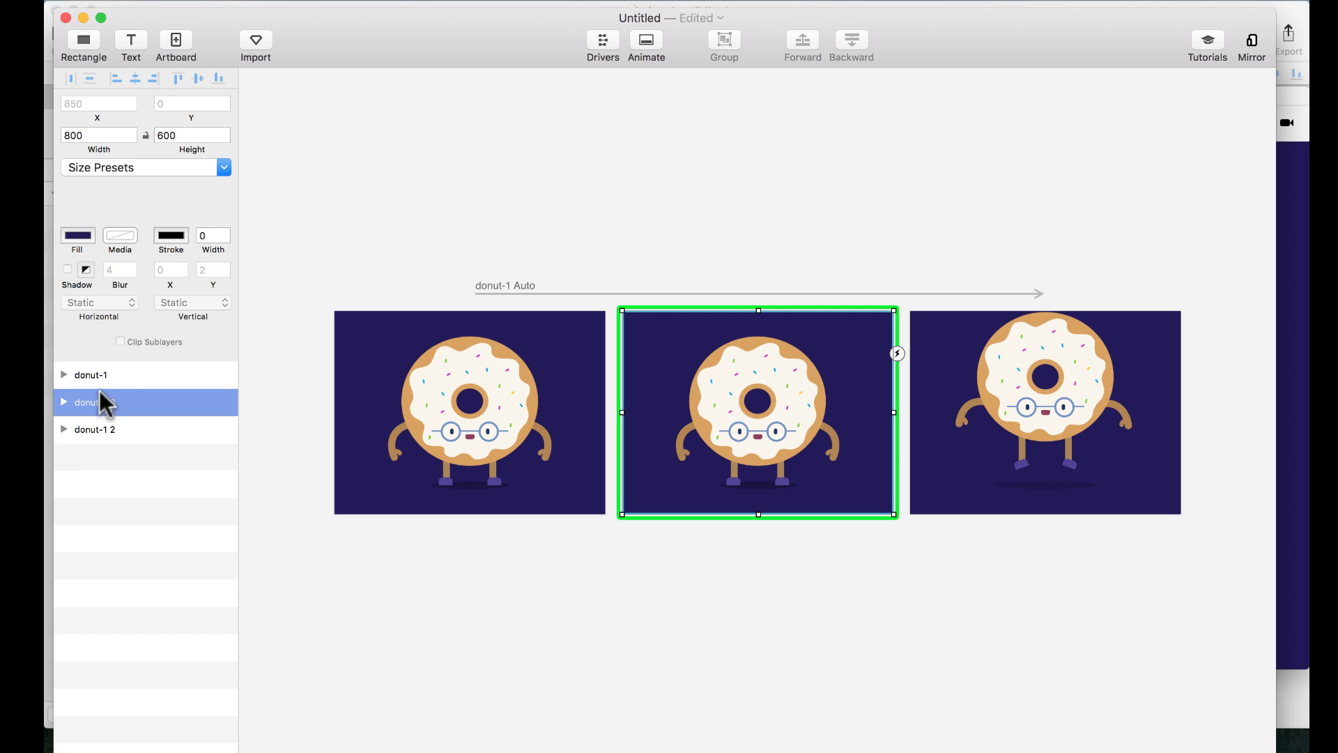
left_click_drag(115, 453, 112, 449)
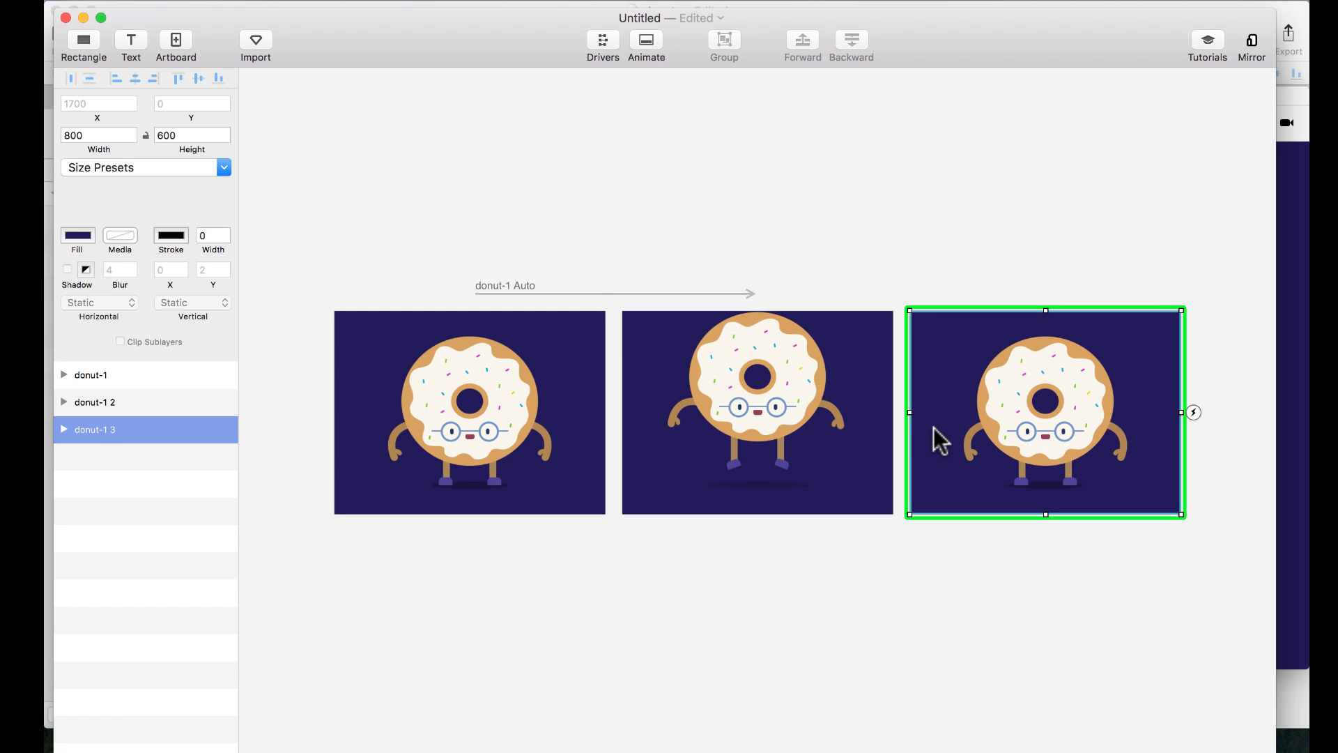
left_click(875, 331)
scroll(875, 331, "right", 3)
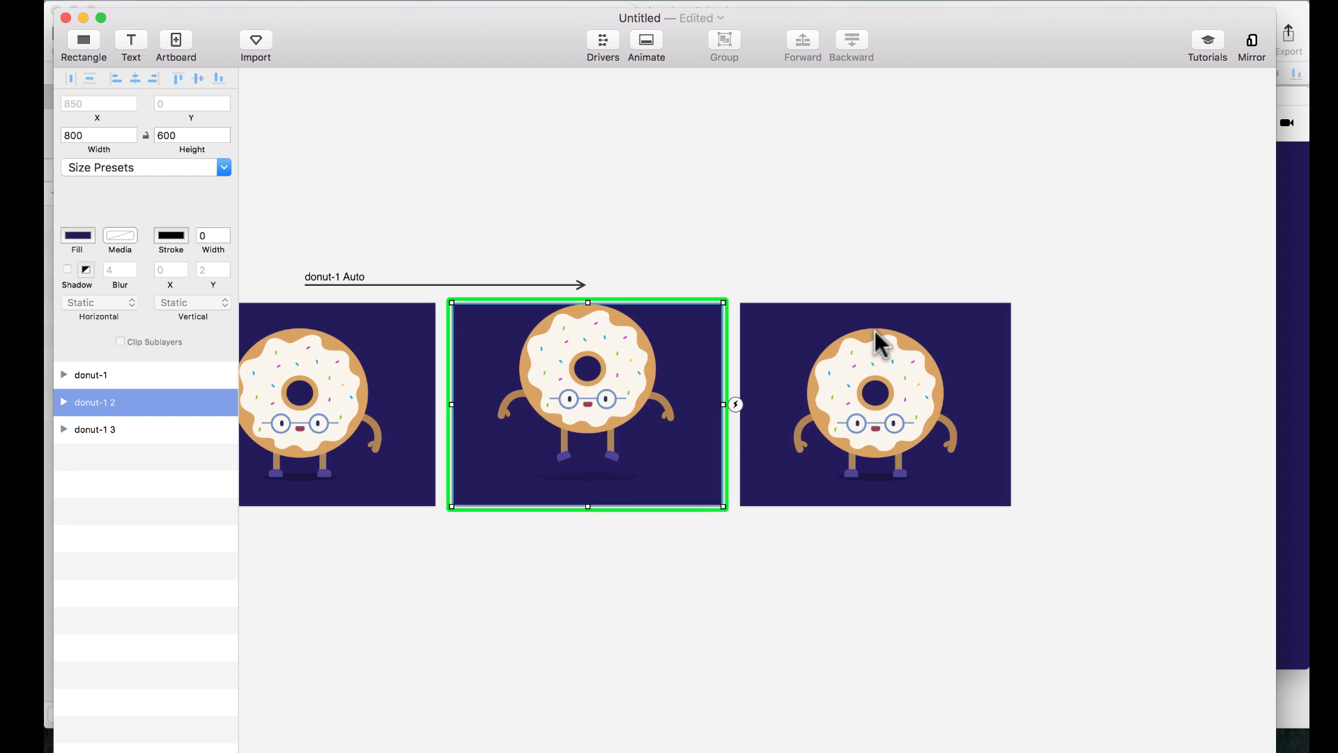
Move the glasses, body and both arms in donut-1 3 down 30 px together.
key("super+plus")
key("super+plus")
scroll(876, 330, "right", 5)
left_click(839, 284)
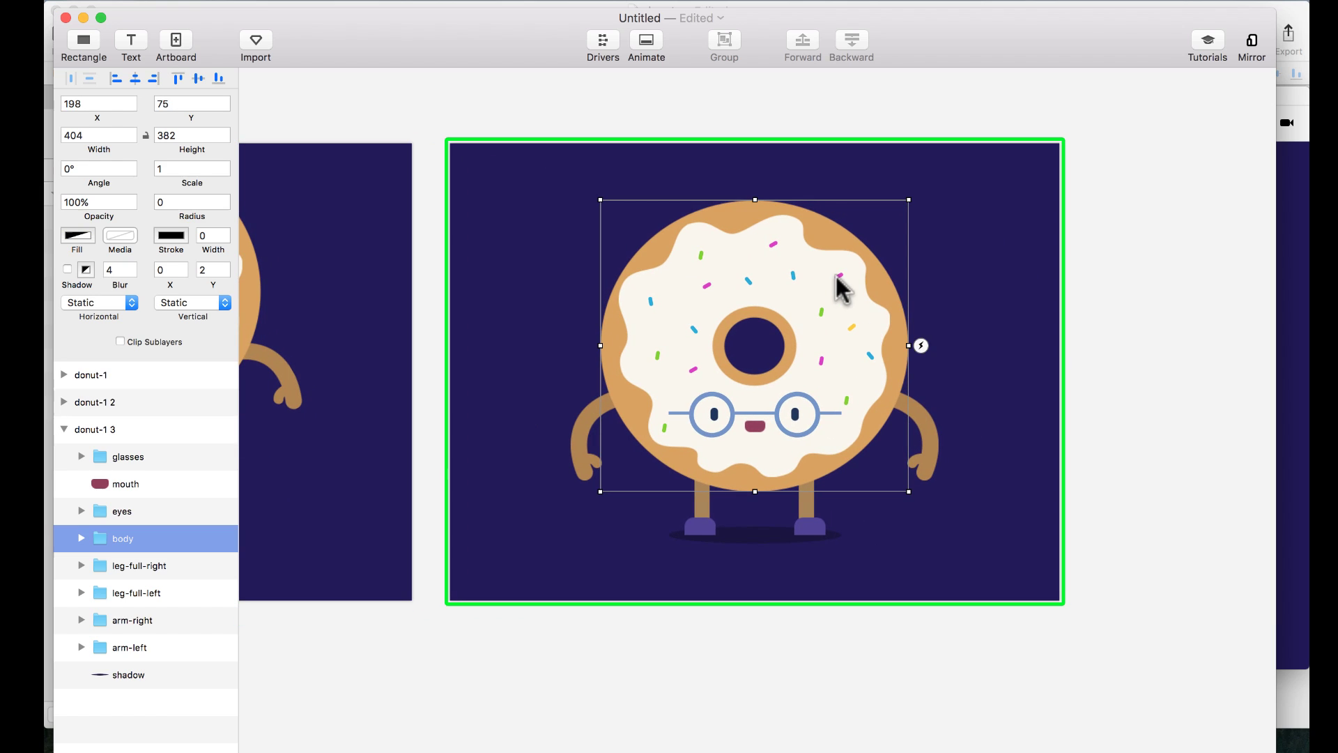
left_click(791, 404)
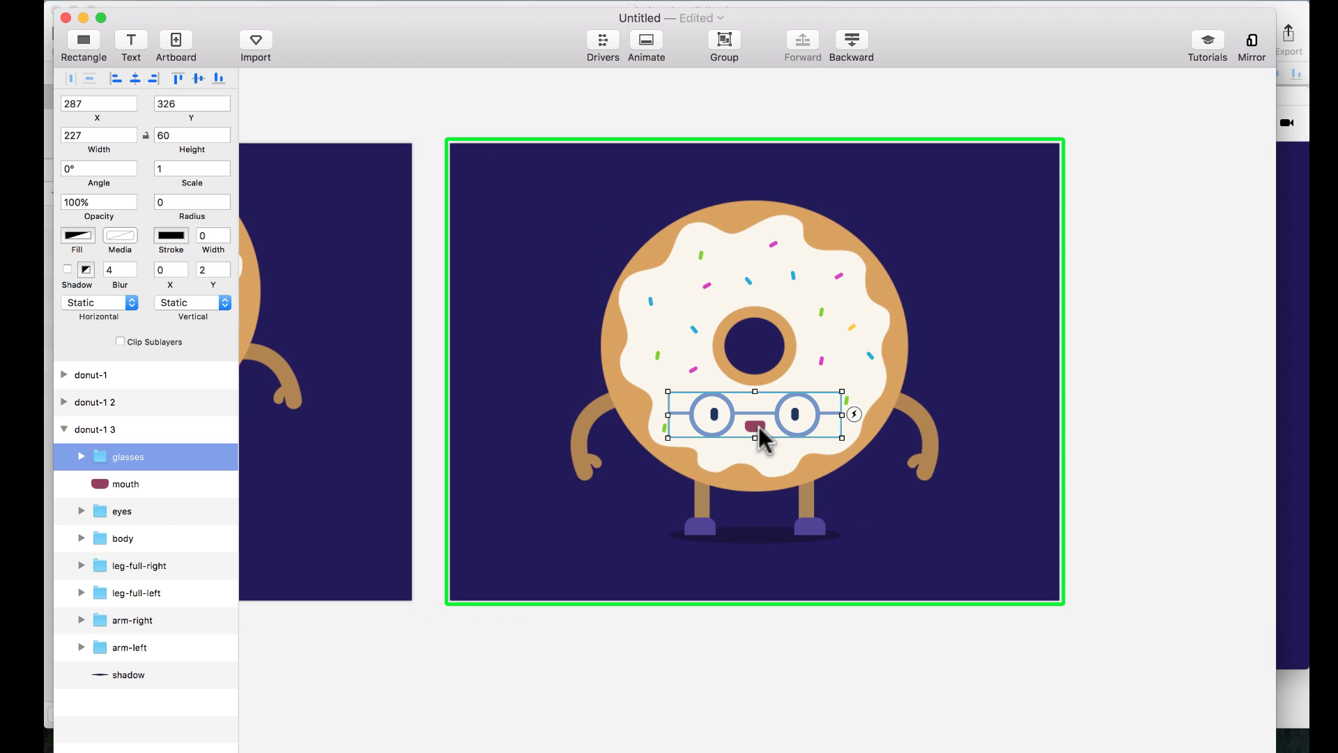
left_click(758, 427)
left_click(751, 432)
left_click(656, 625)
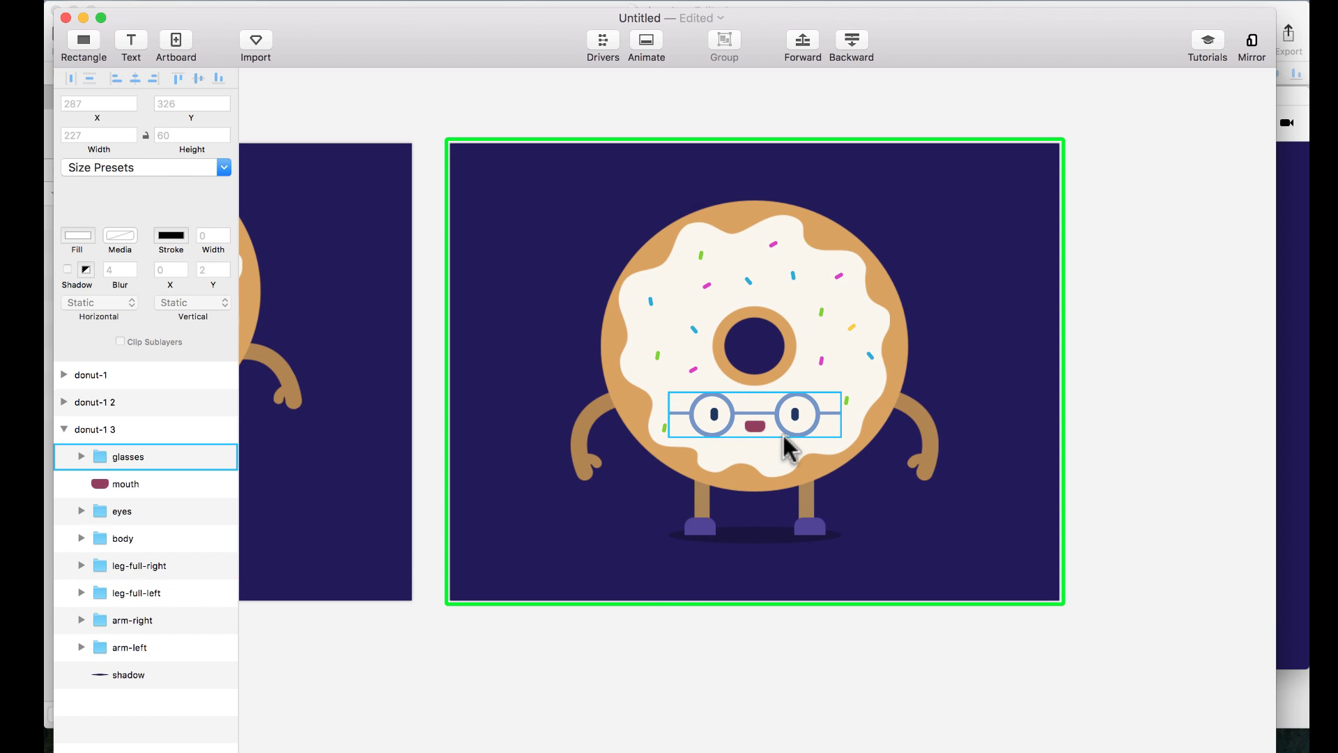
left_click(776, 428)
left_click(807, 216, "shift")
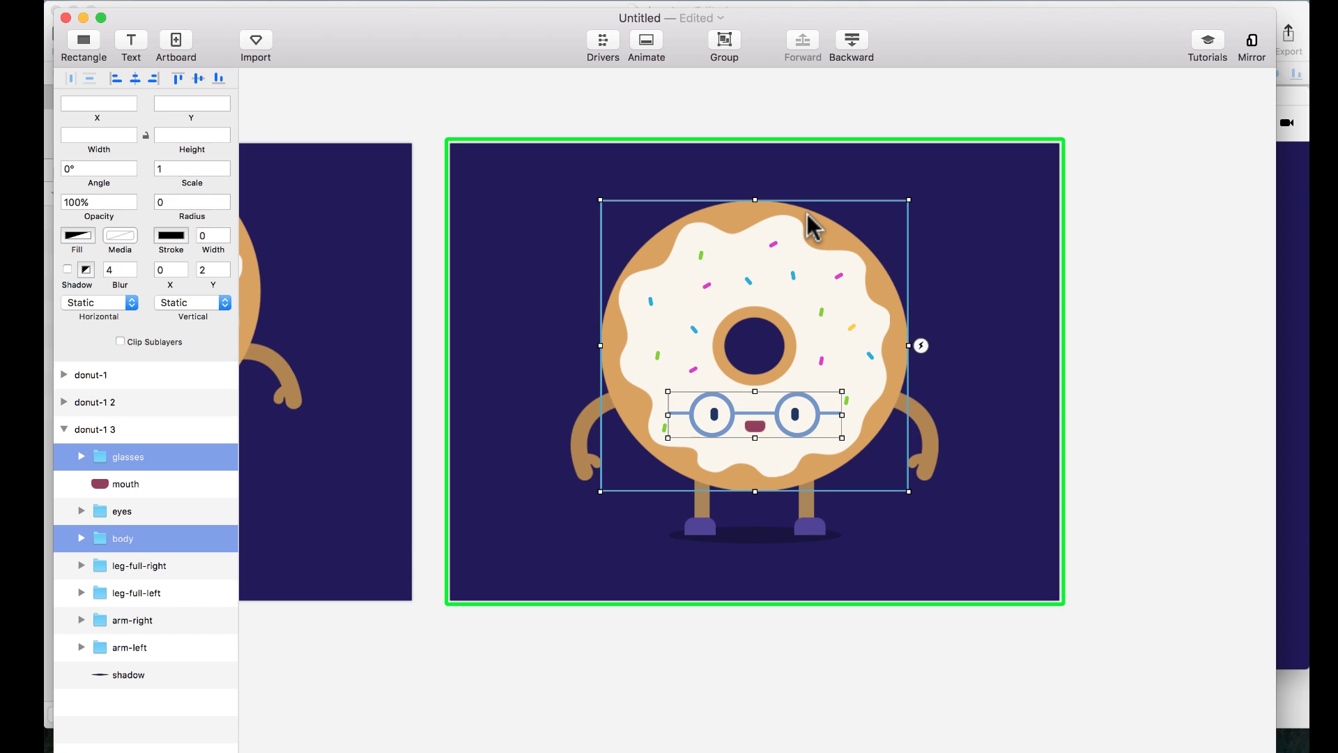
left_click(593, 439, "shift")
left_click(901, 448, "shift")
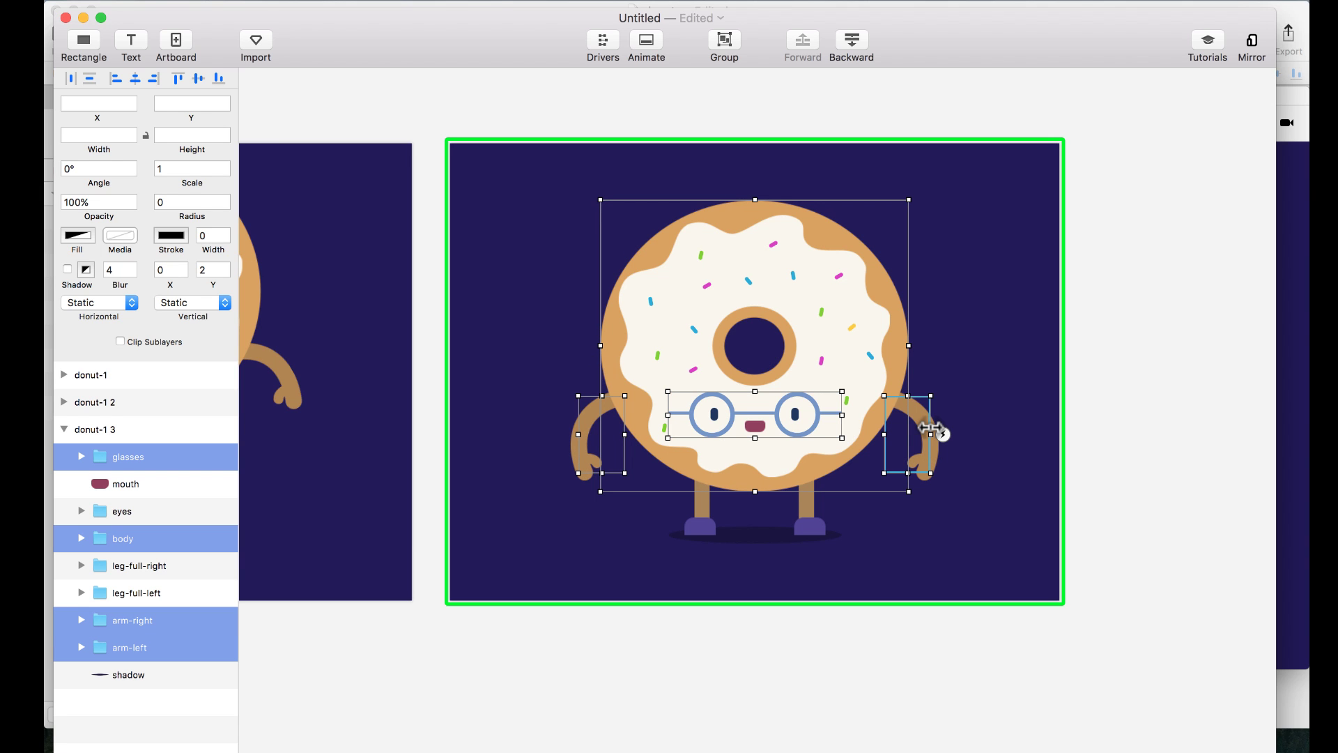
key("shift+Down")
key("shift+Down")
key("shift+Down")
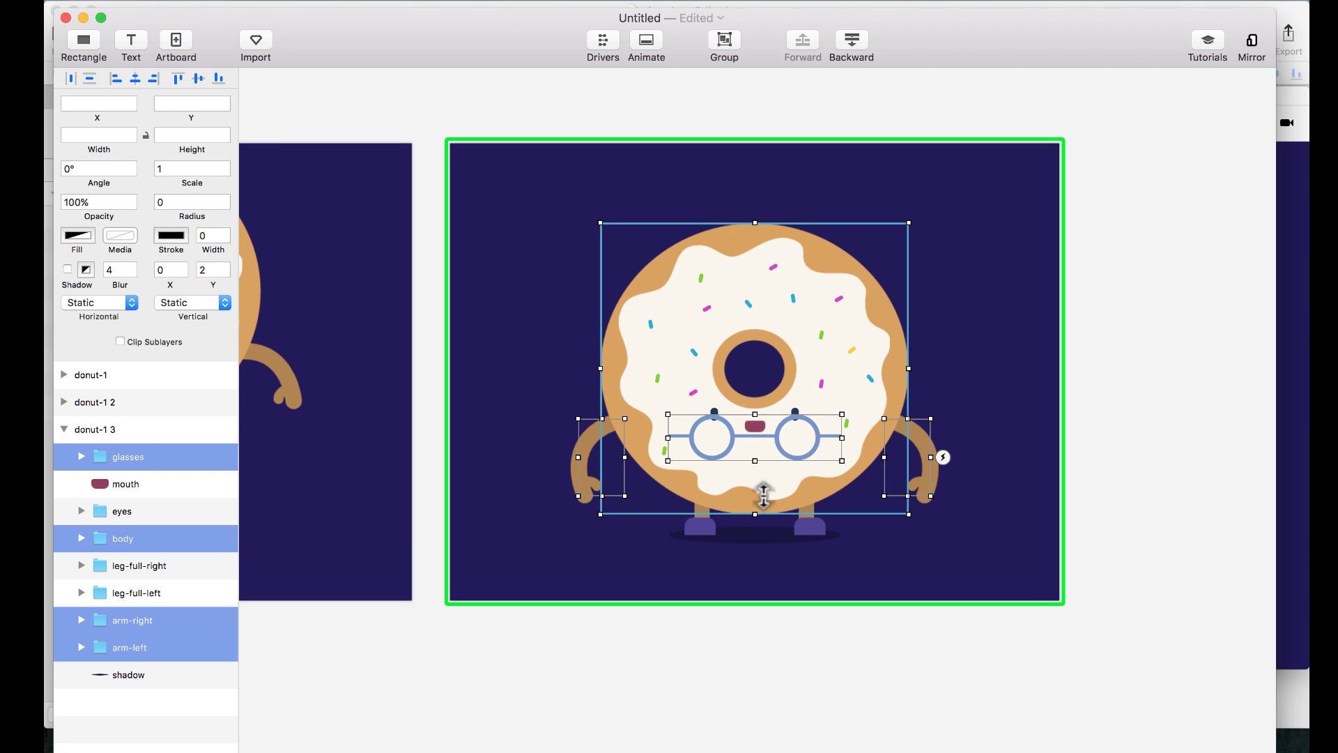
Lower the eyes in donut-1 3 to Y 380 and the mouth to Y 392.
left_click(497, 640)
left_click(145, 500)
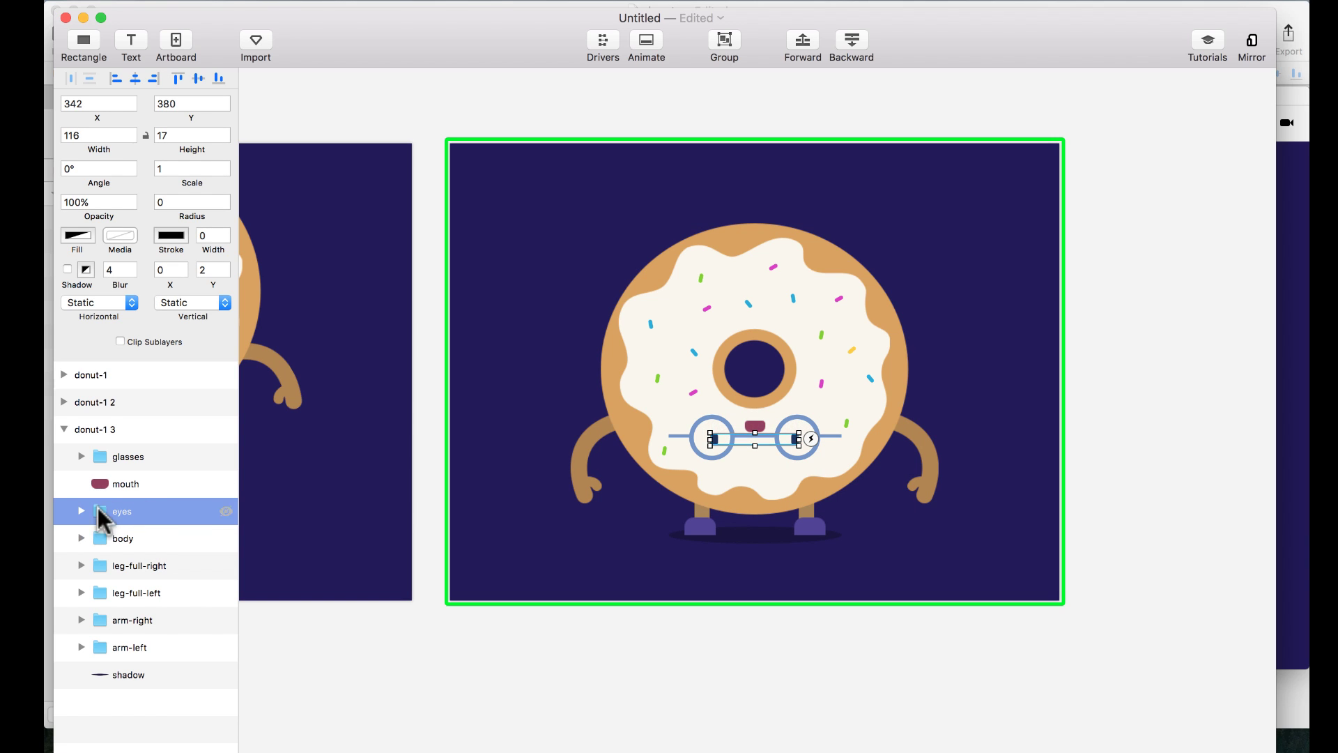
left_click(147, 487)
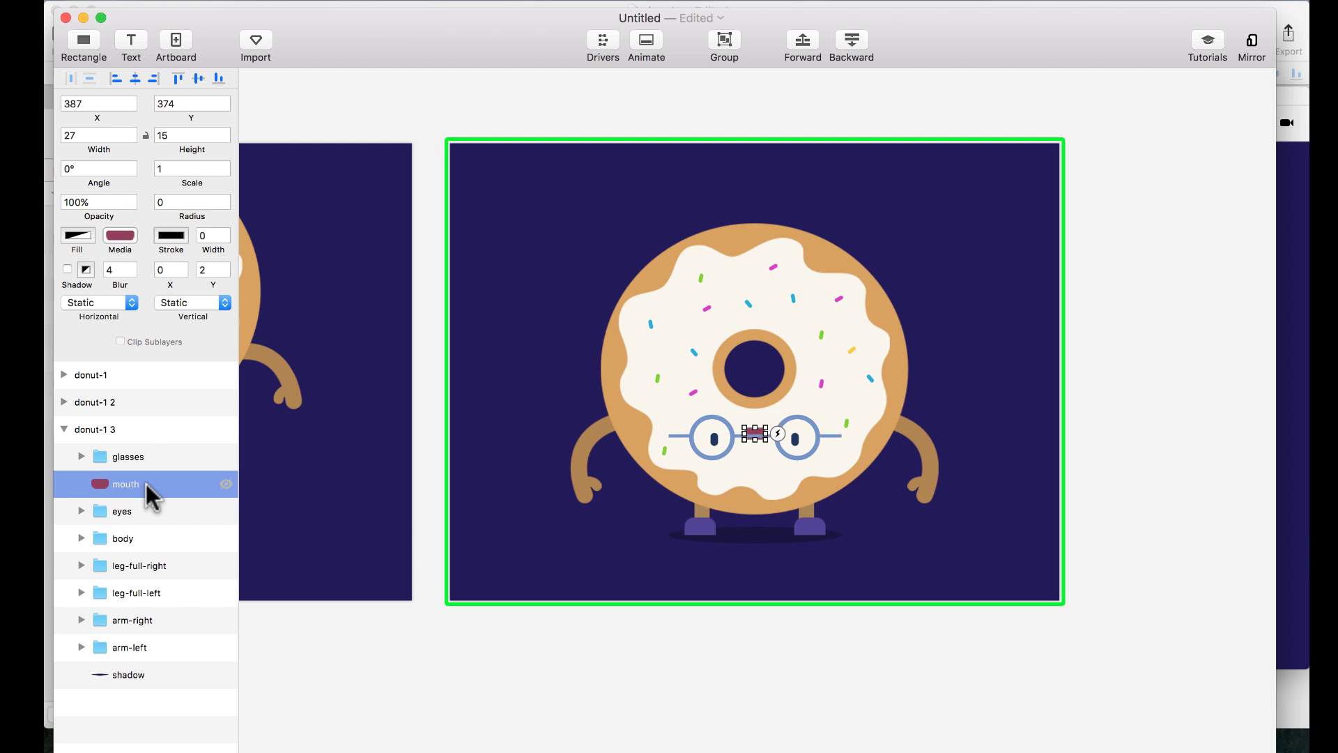
key("Up")
key("Up")
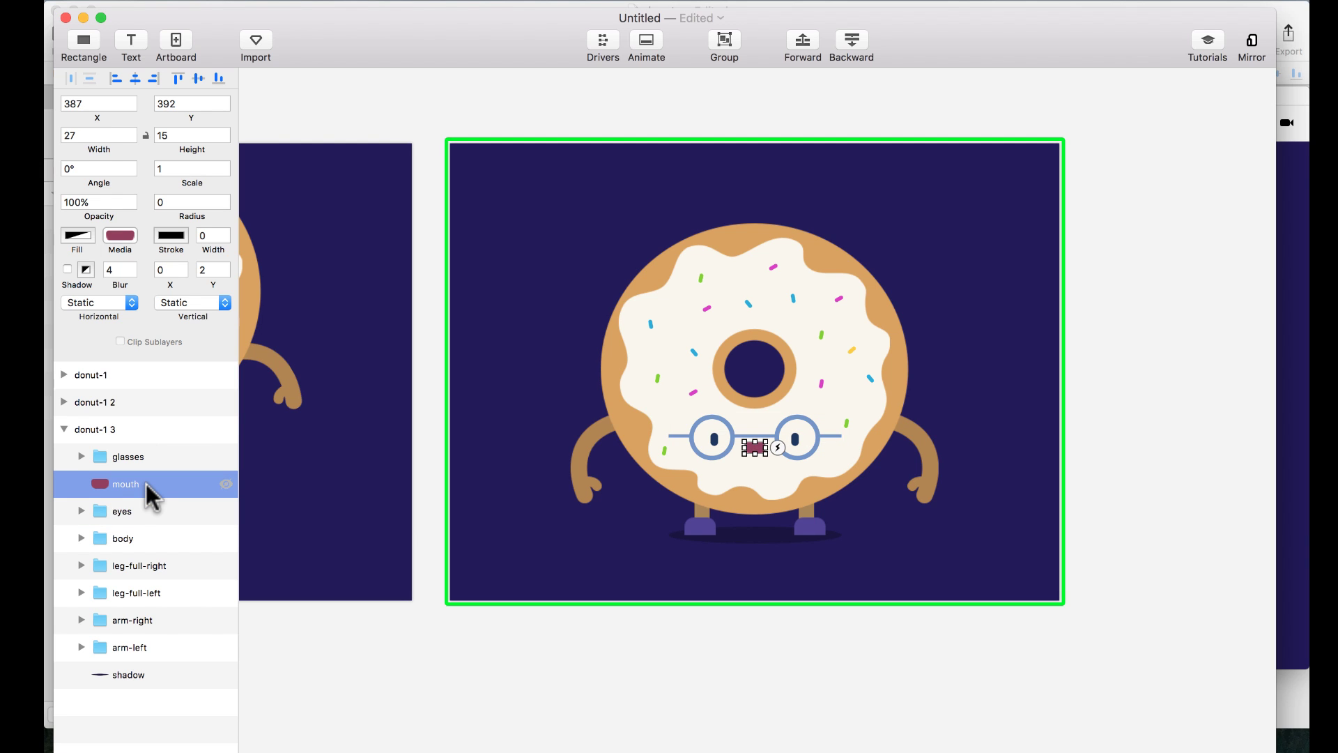
Set the height of eye-right and eye-left in donut-1 3 to 4 and their Y position to 10.
left_click(81, 511)
left_click(161, 540)
left_click(160, 558, "shift")
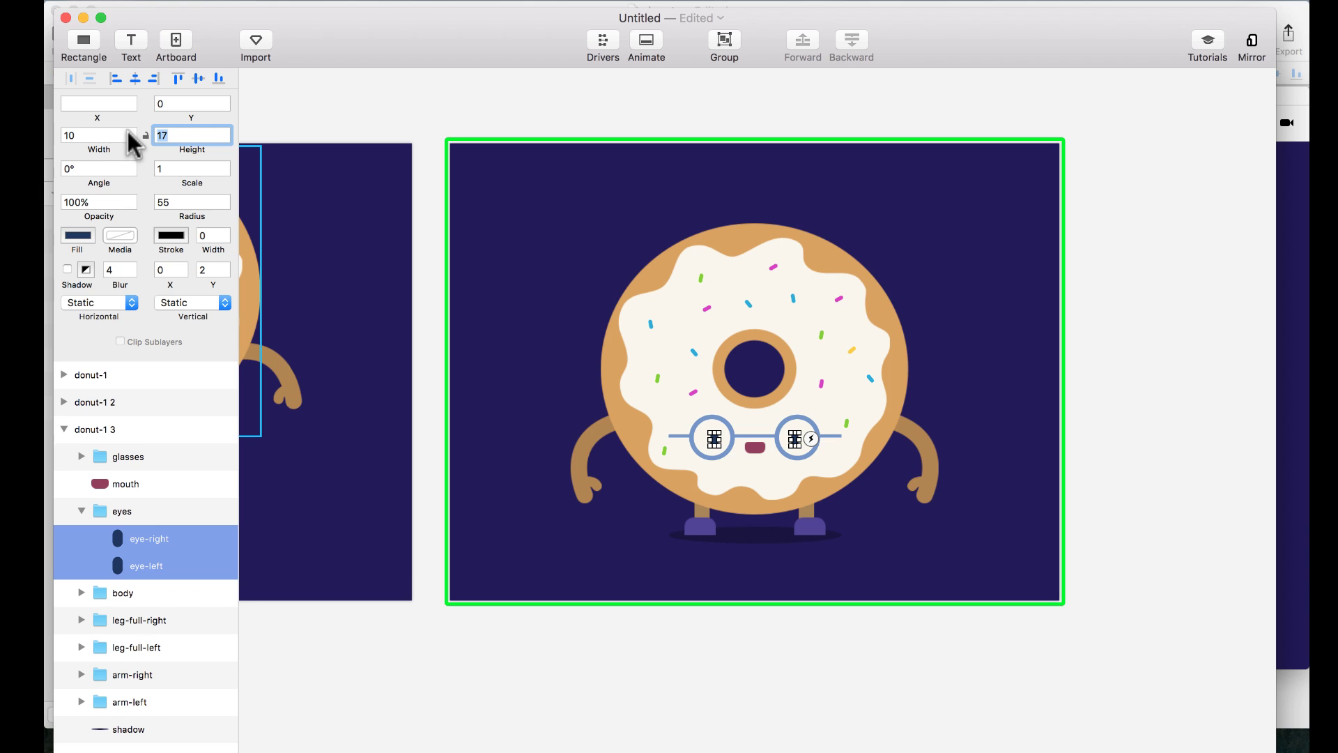
type("4")
key("Return")
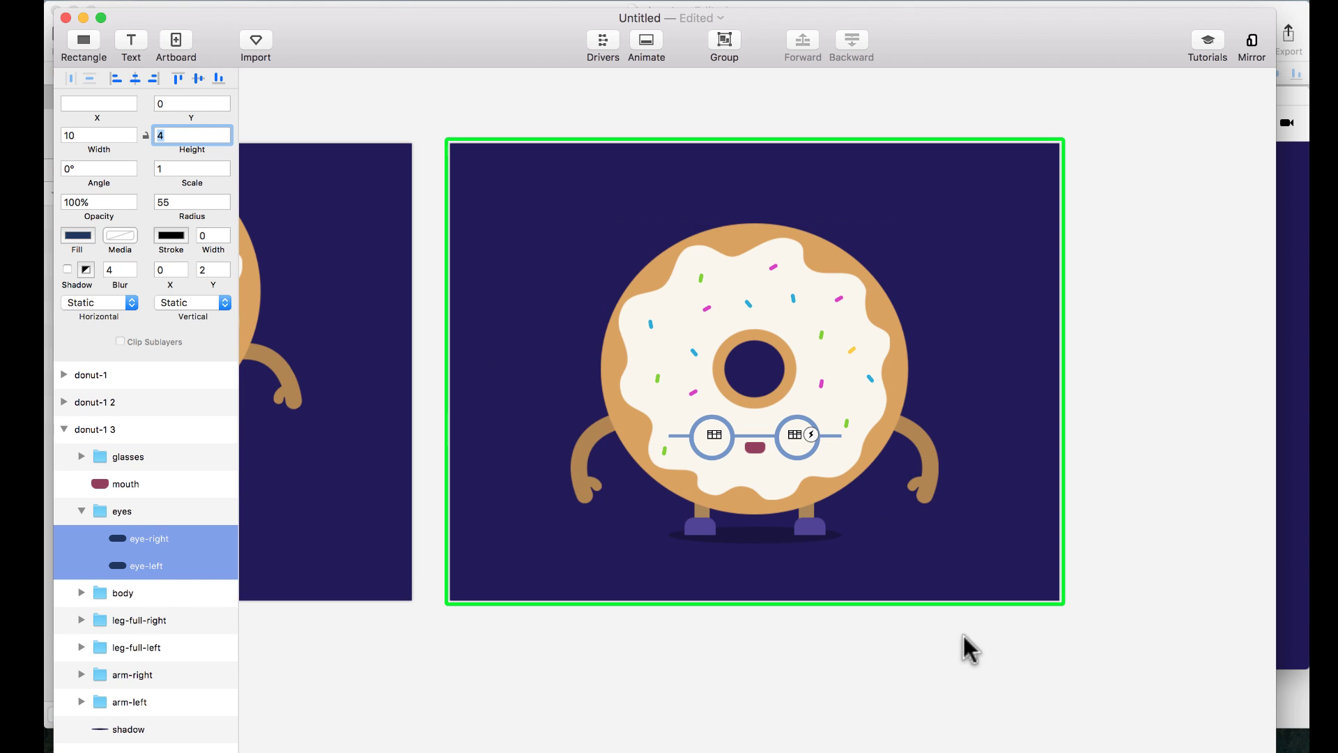
key("super+plus")
key("super+plus")
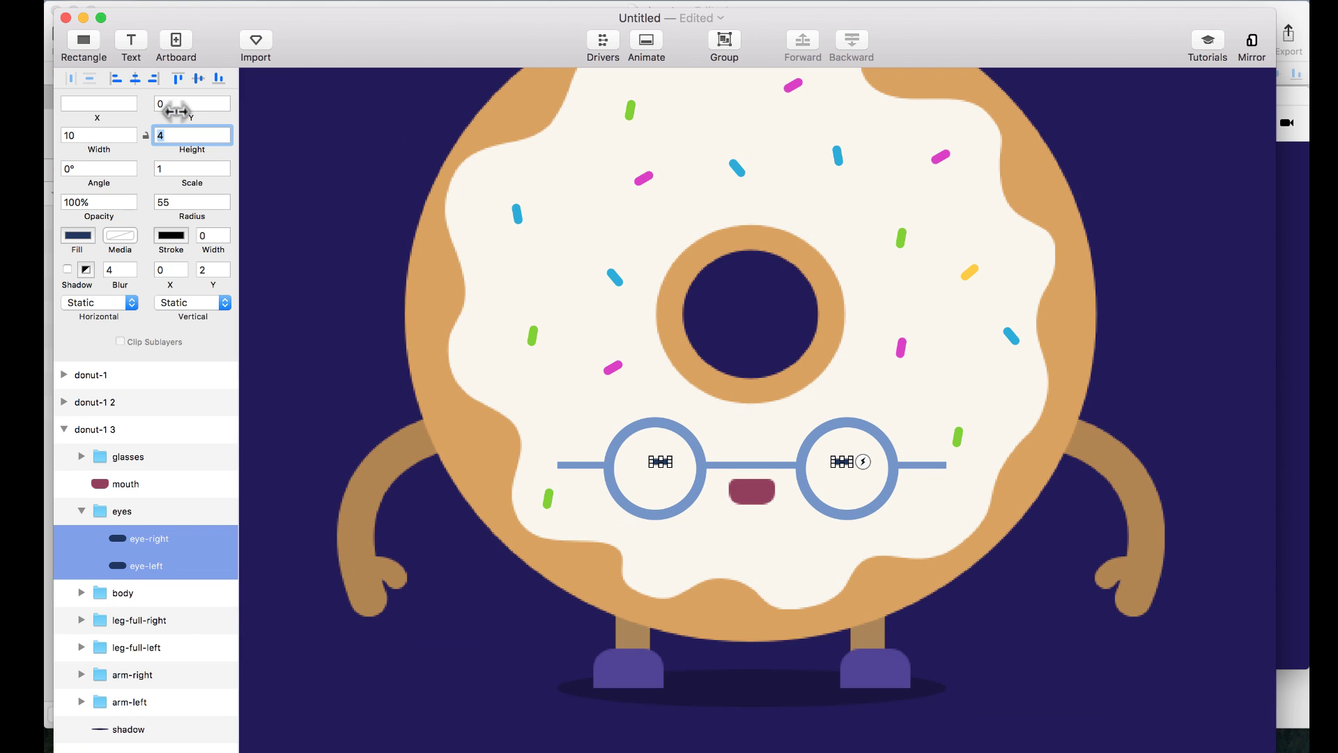
left_click(189, 104)
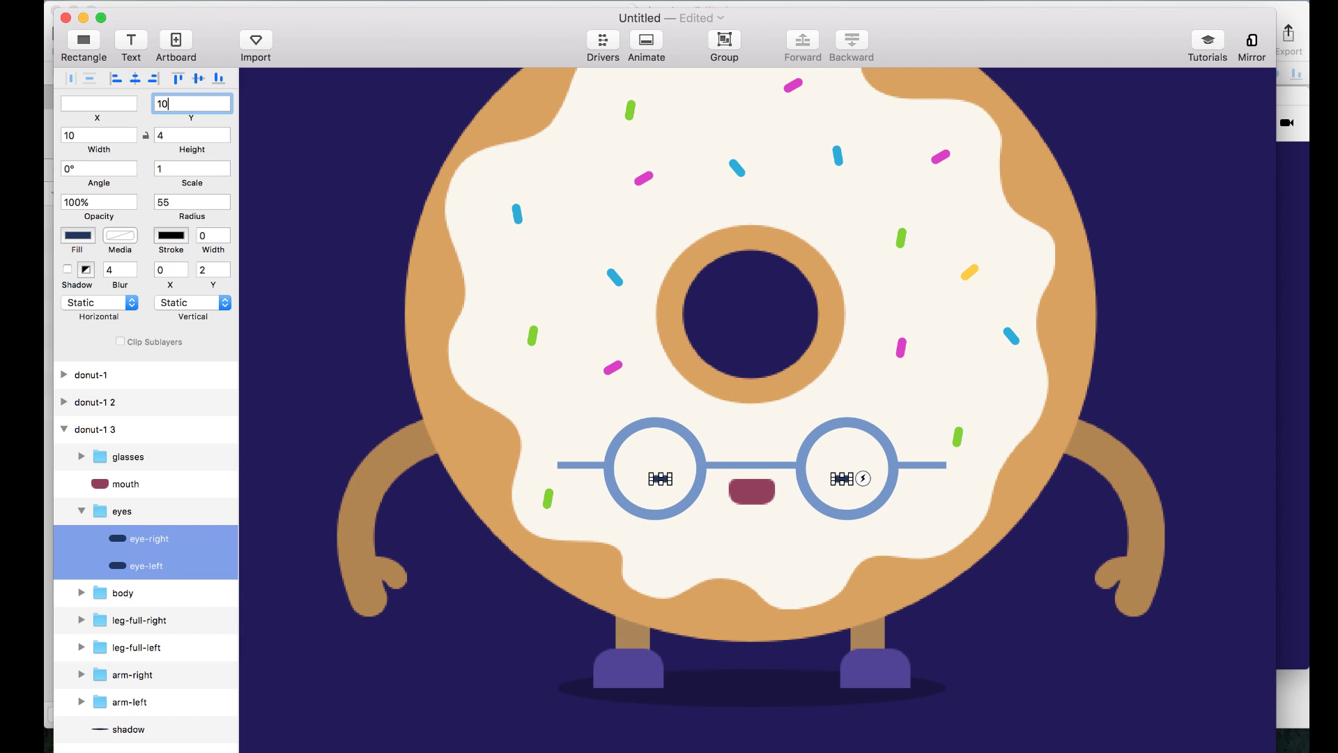
Nudge the glasses in donut-1 3 up to Y 354.
left_click(688, 445)
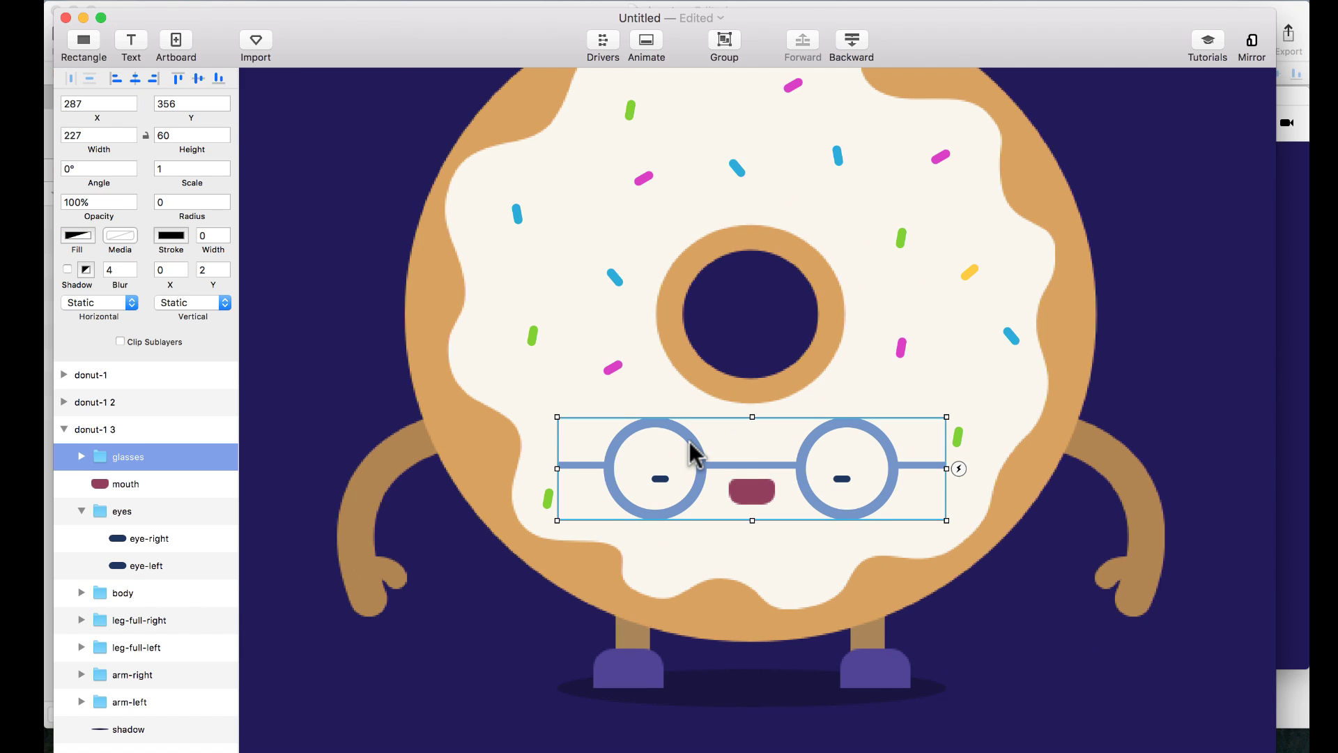
key("super+minus")
key("super+minus")
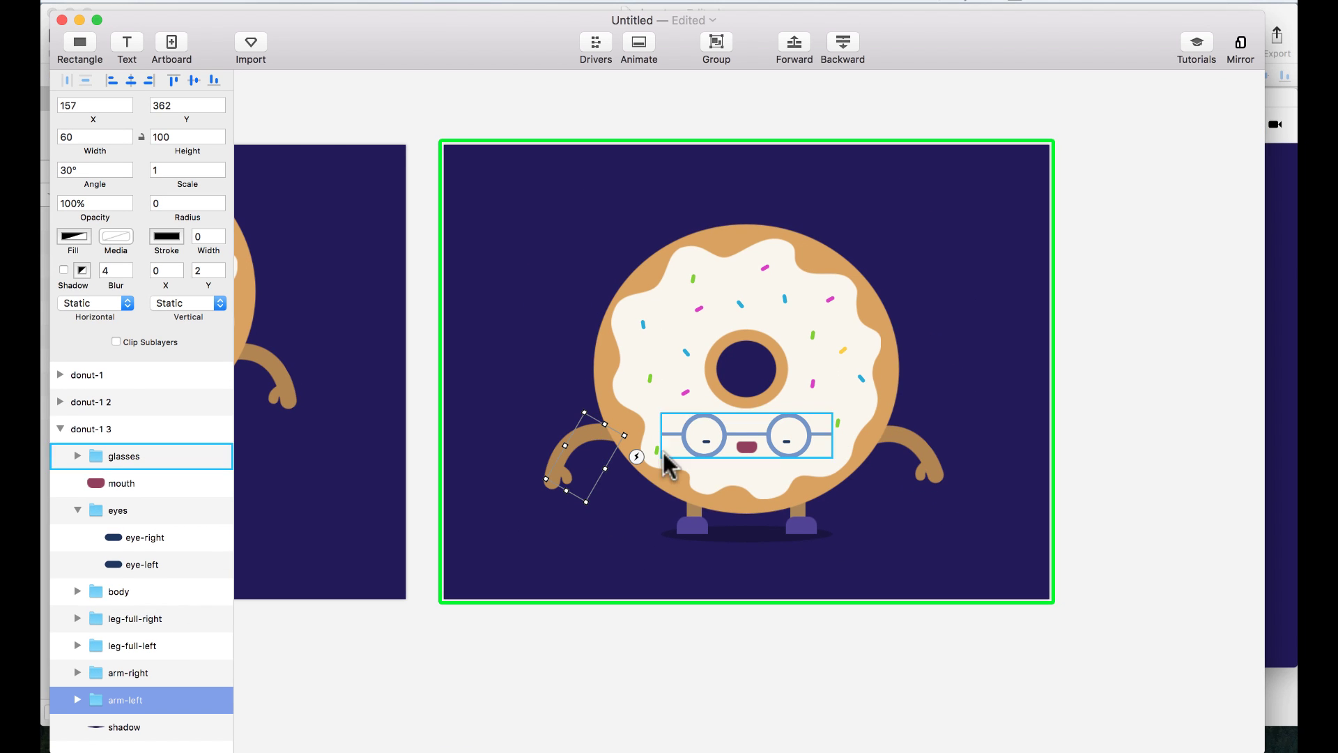
Squash the body-back layer in donut-1 3 from its top edge and shorten the frosting to a height of 322.
left_click(751, 259)
double_click(741, 229)
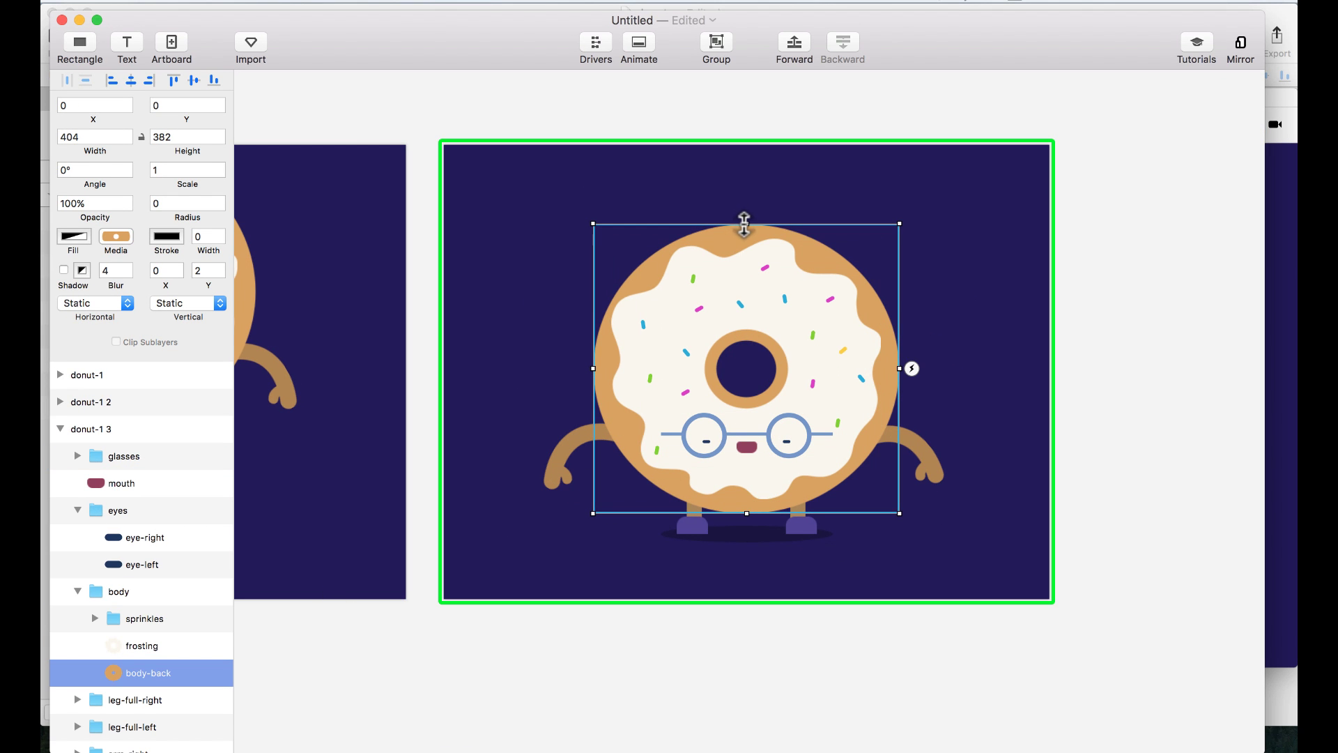
left_click_drag(744, 224, 744, 257)
left_click(697, 263)
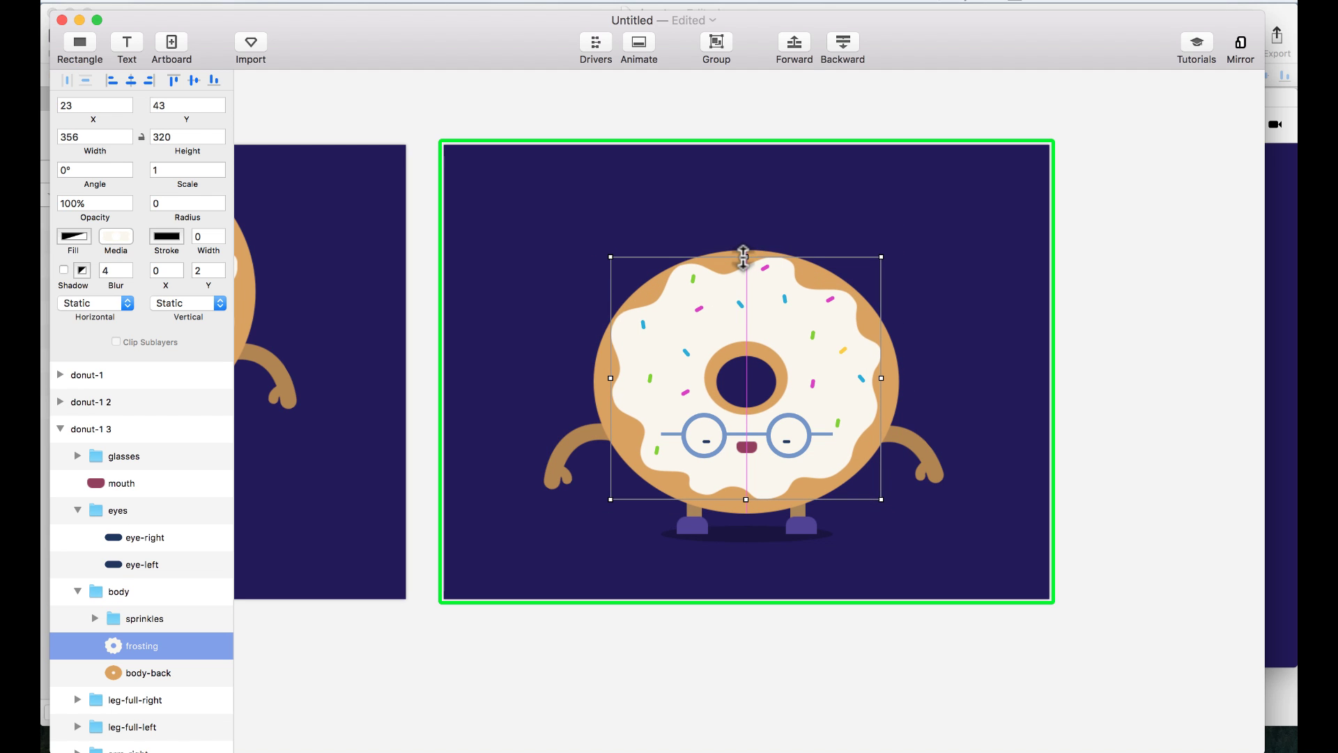
Move the sprinkles group inside the body of donut-1 3 down to Y 66.
left_click(161, 621)
key("Down")
key("Down")
key("Down")
key("Down")
key("Down")
key("Down")
key("Down")
key("Down")
key("Down")
key("Down")
key("Down")
key("Down")
key("Down")
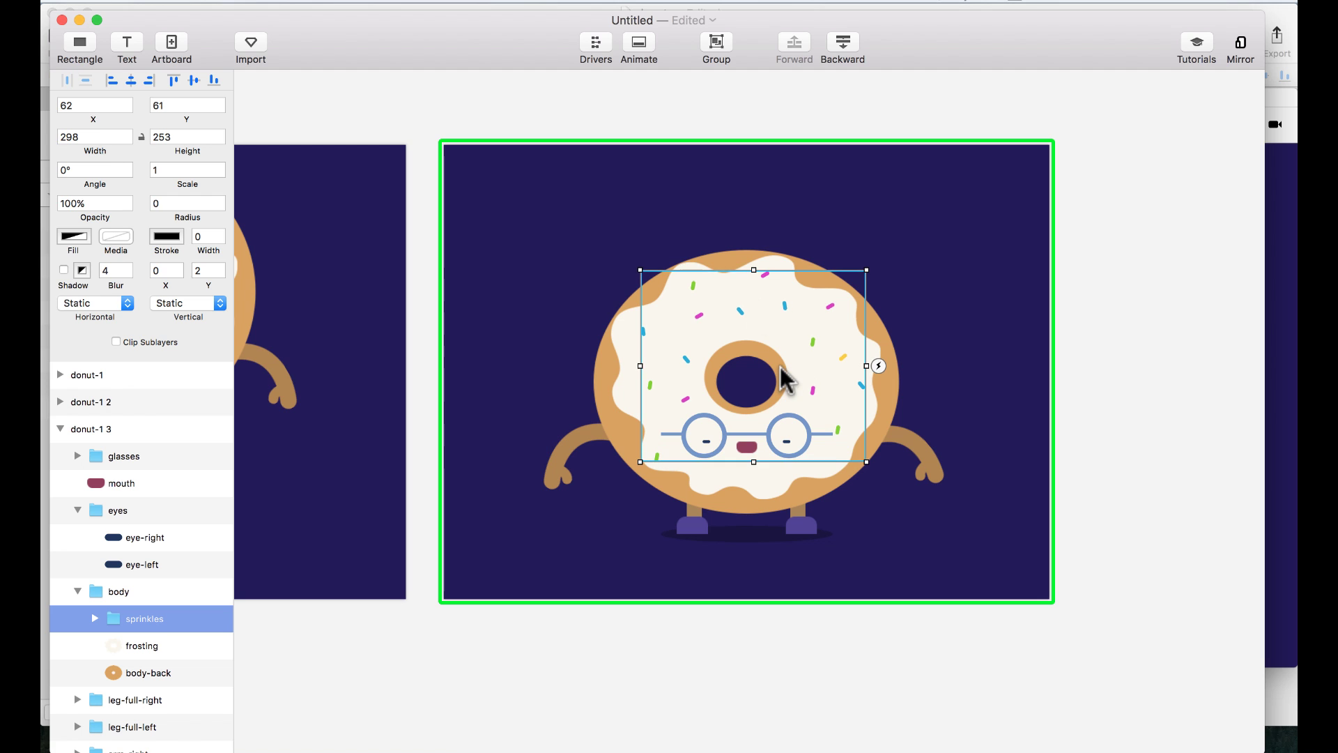
key("Down")
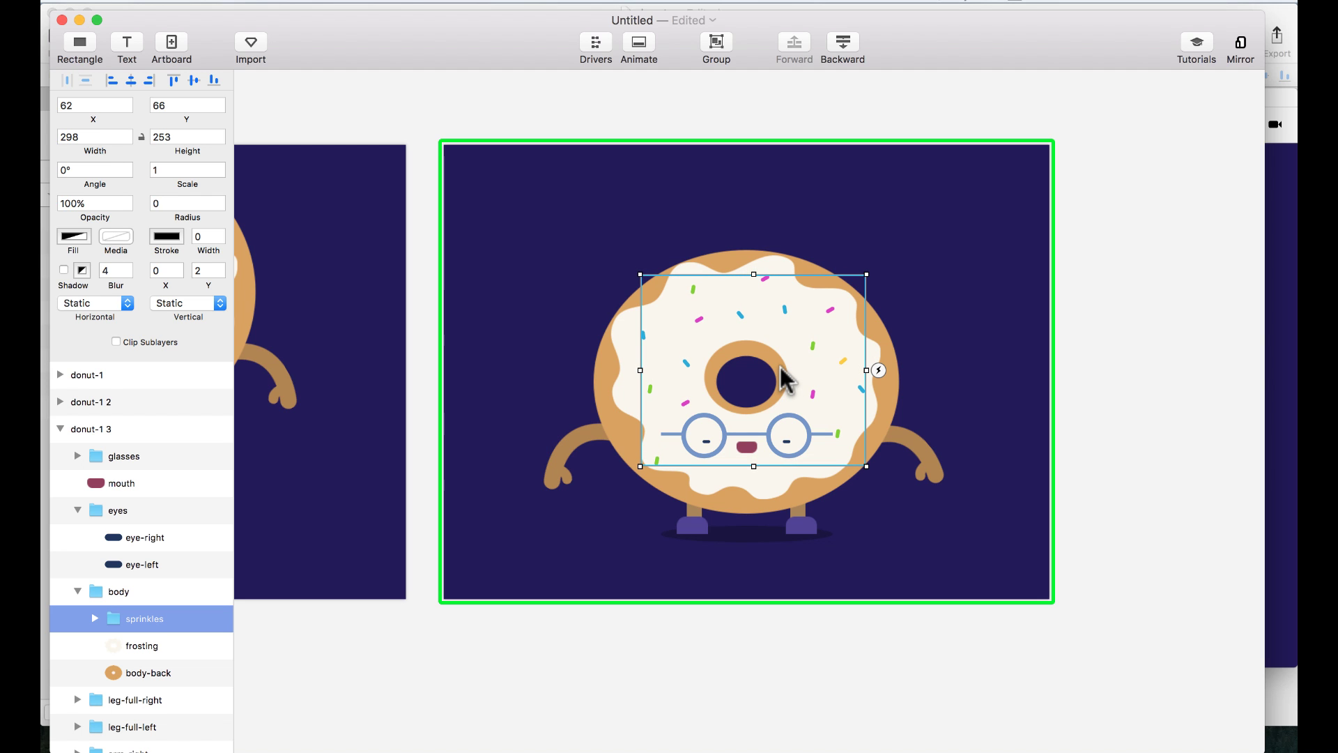
Nudge the frosting and sprinkles of donut-1 3 down a few pixels together and deselect them.
left_click(764, 496, "shift")
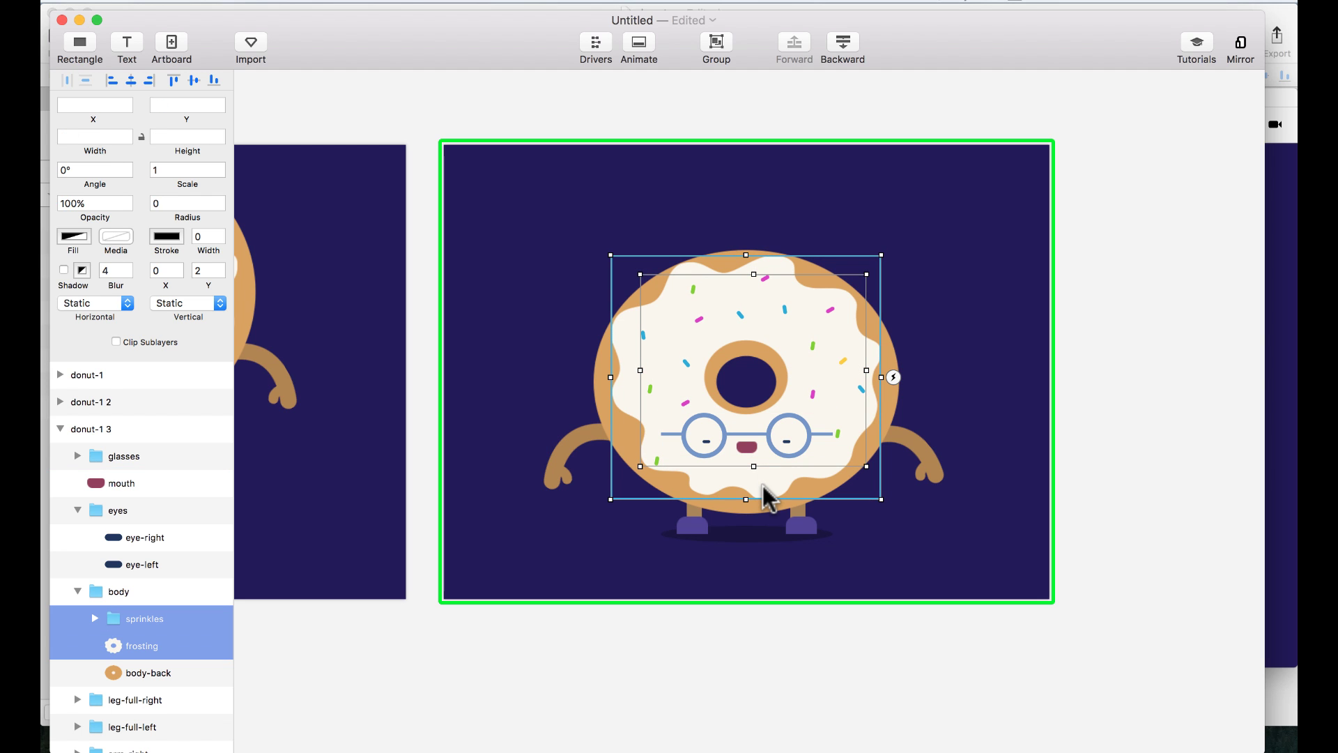
key("Down")
key("Down")
key("Down")
key("Down")
key("Down")
key("Down")
key("Down")
key("Down")
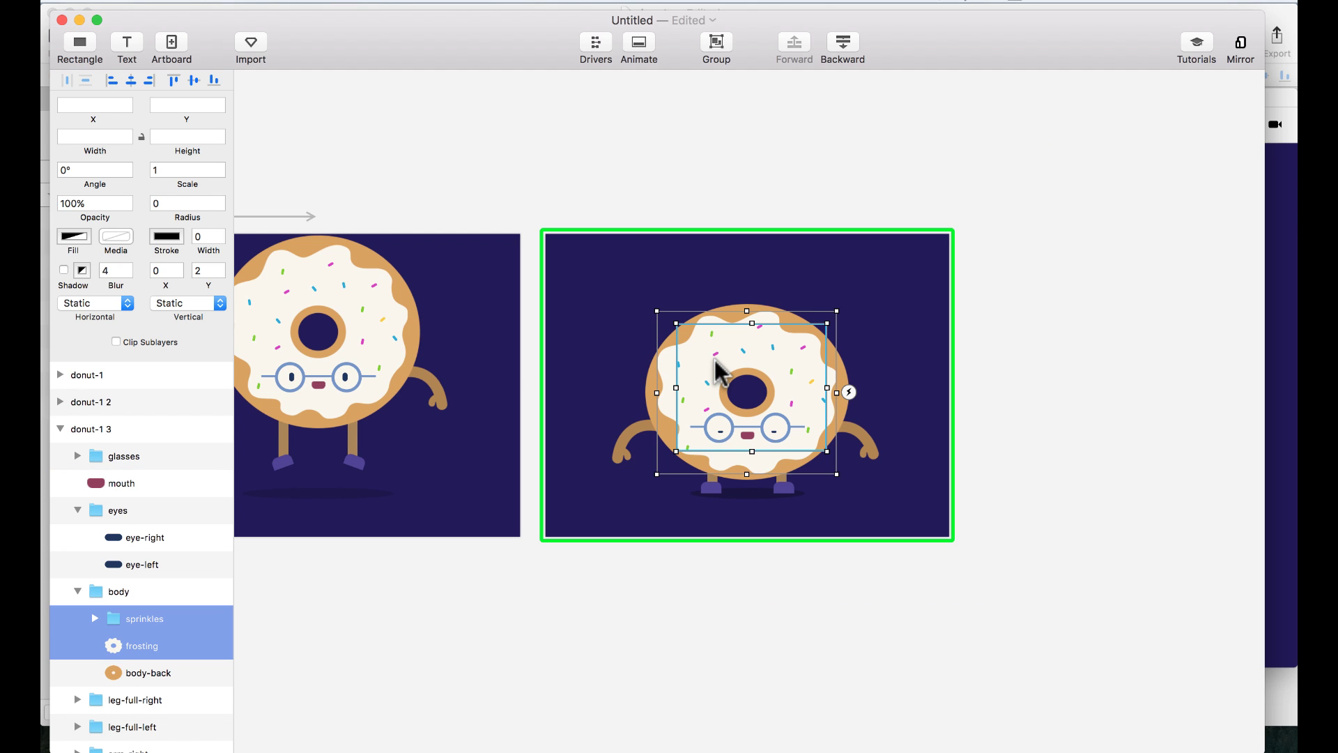
left_click(759, 156)
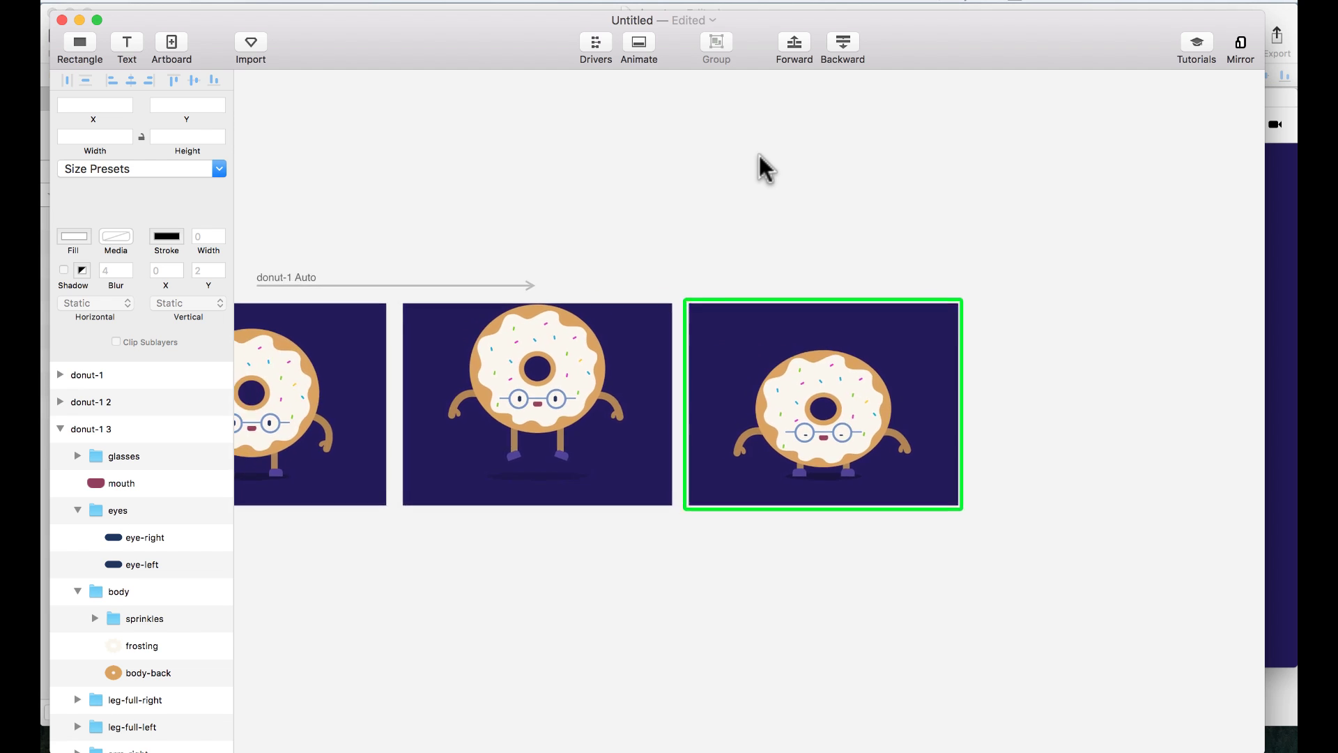
Duplicate the donut-1 2 artboard and place the copy, donut-1 4, at the end of the sequence after donut-1 3.
left_click(818, 356)
scroll(818, 357, "right", 1)
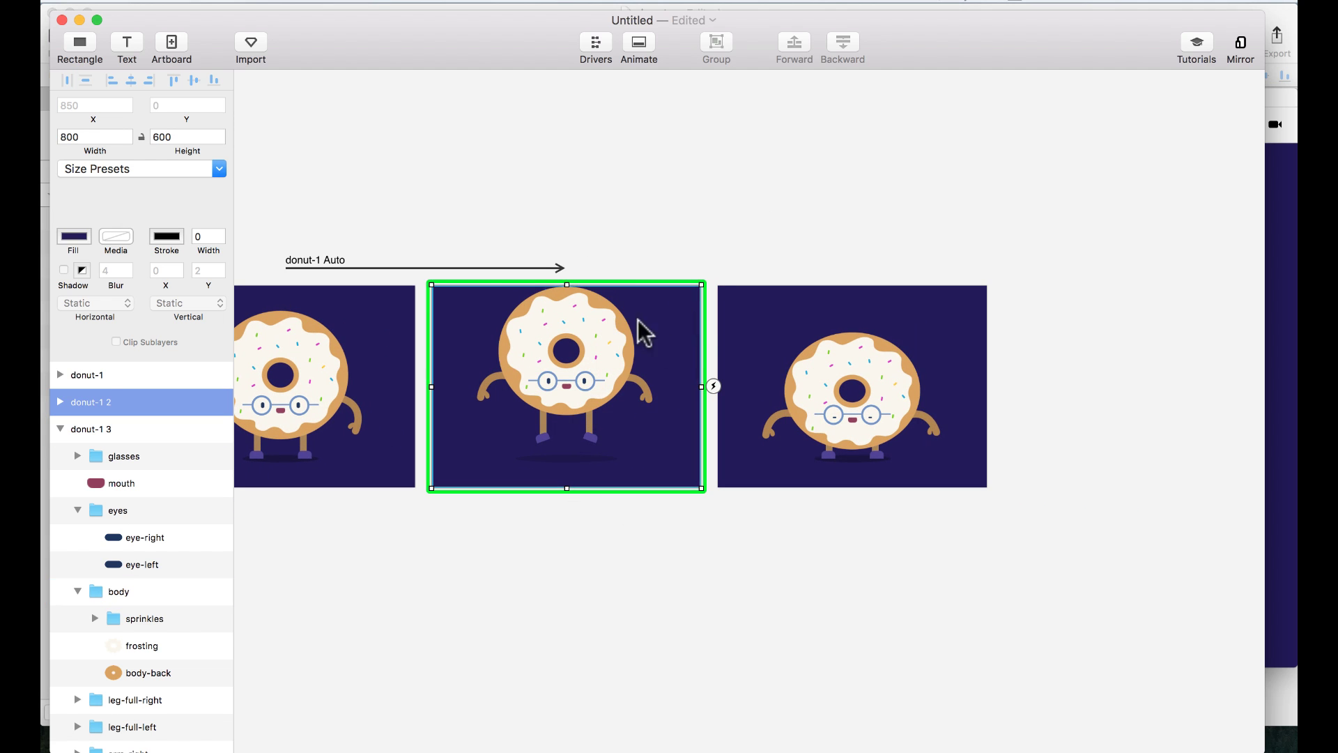
key("super+d")
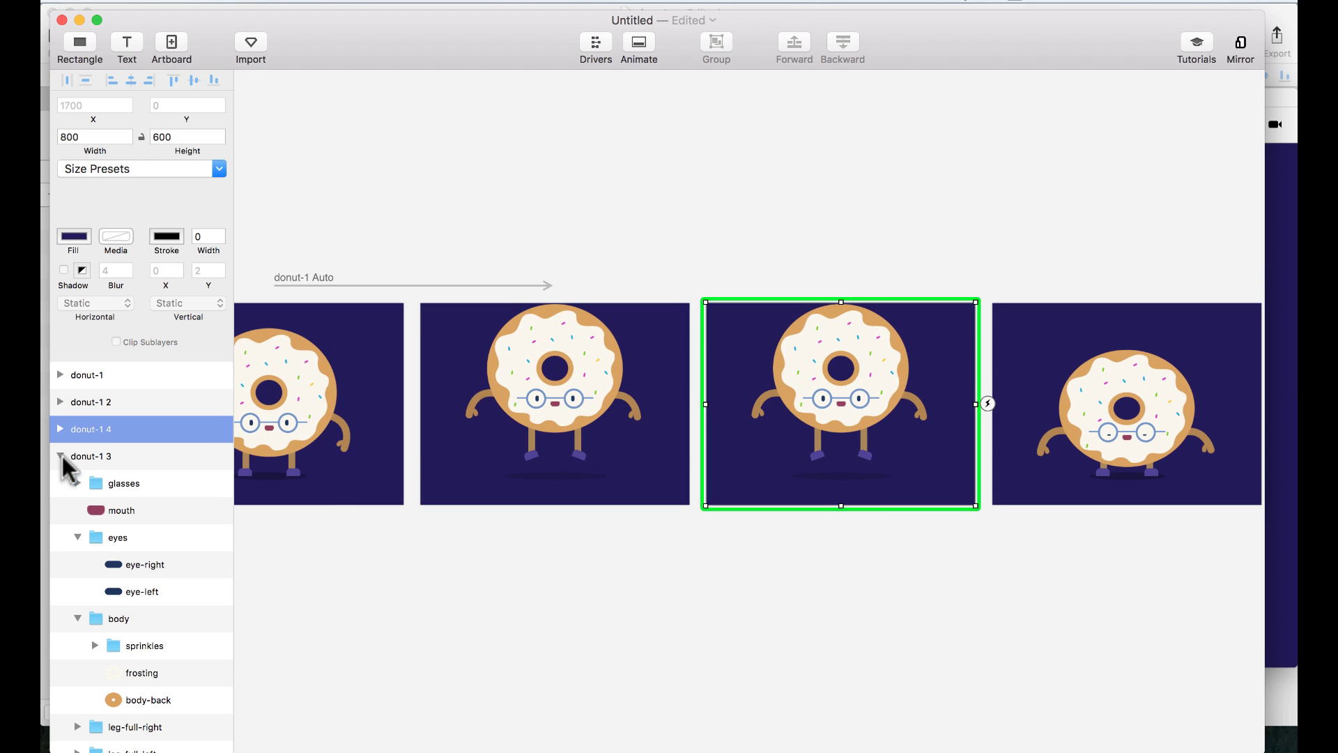
left_click(61, 456)
left_click_drag(118, 480, 113, 472)
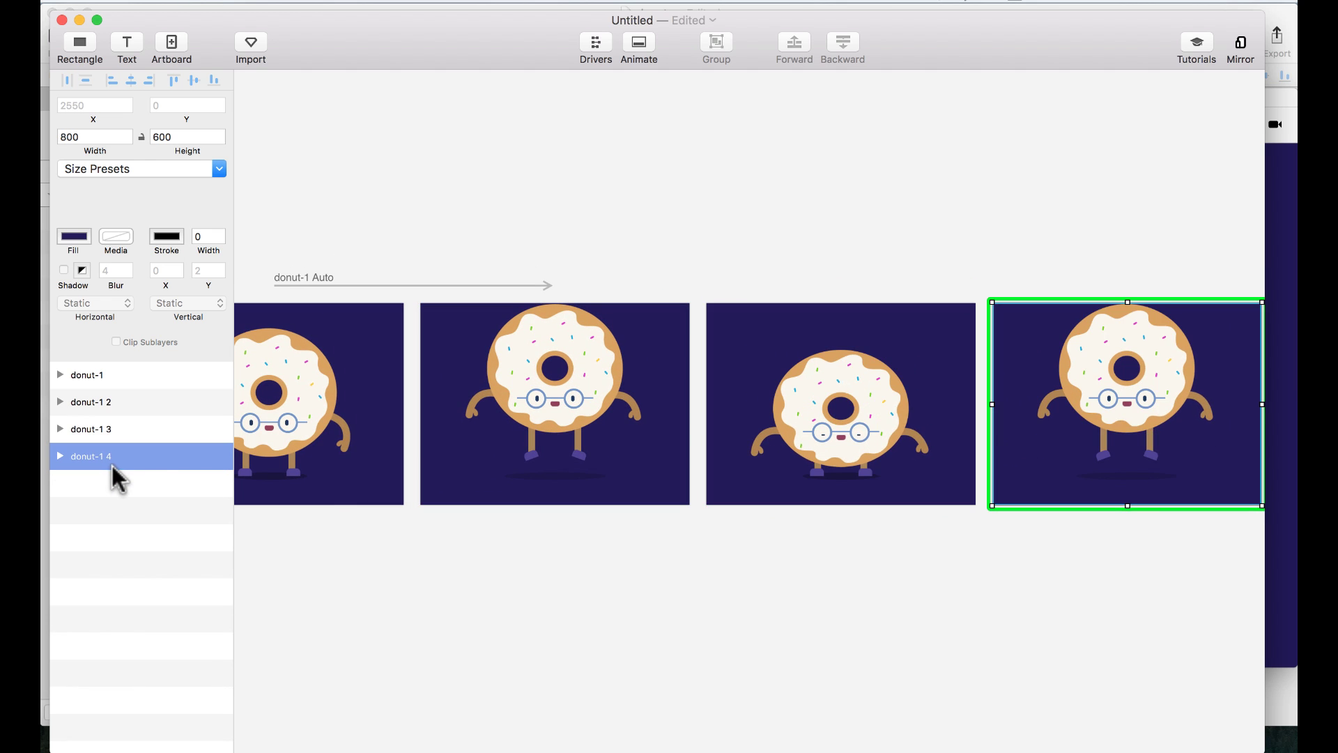
In donut-1 4, rotate arm-left to 60° at X 149, Y 220 and arm-right to -60° at X 581, Y 226.
scroll(891, 373, "up", 3)
scroll(891, 373, "up", 5)
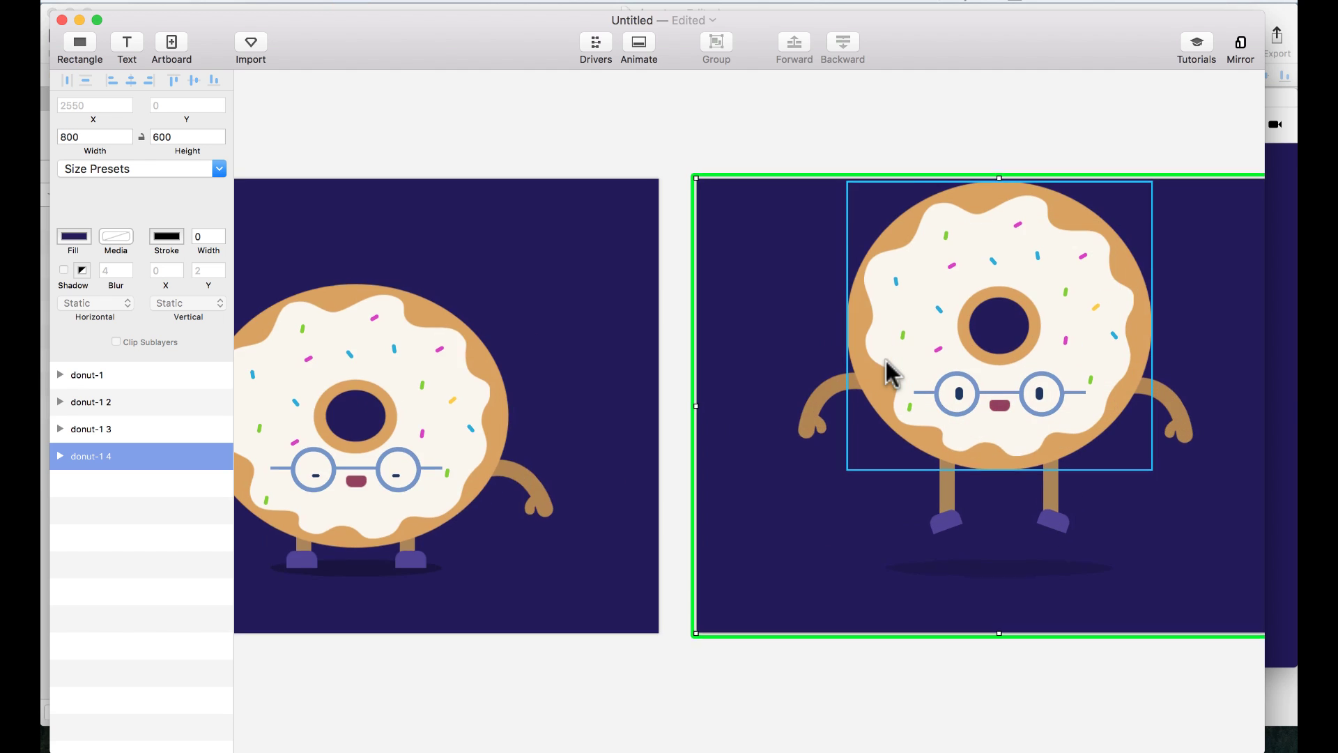
left_click(1120, 290)
left_click(762, 268)
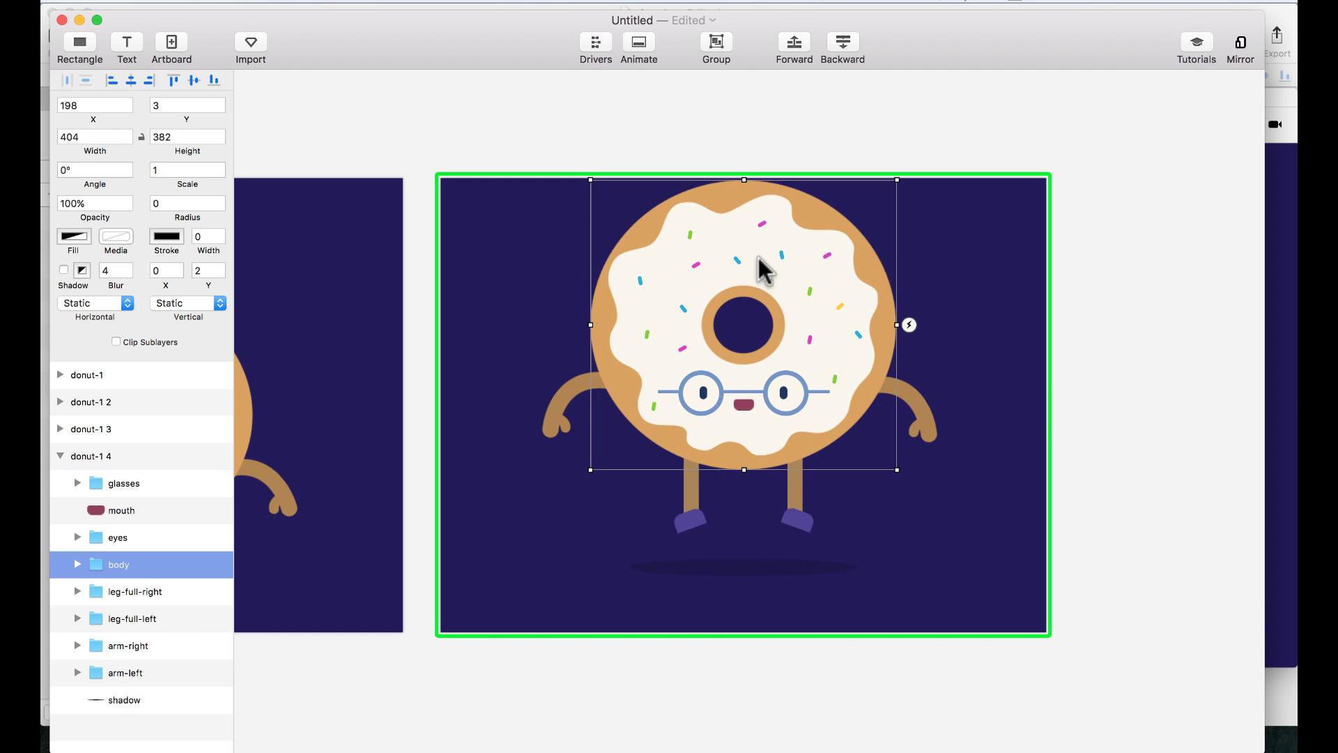
left_click(581, 402)
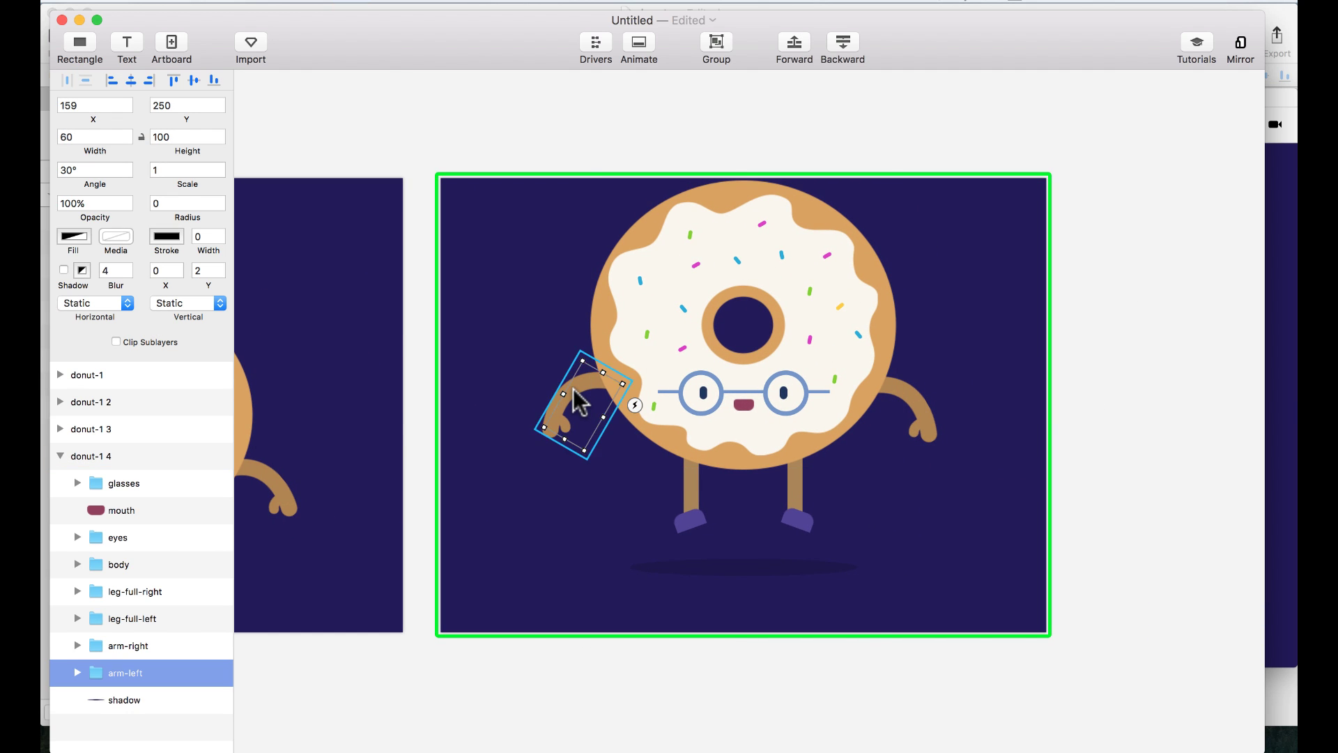
key("super+minus")
scroll(580, 402, "left", 15)
scroll(580, 402, "right", 5)
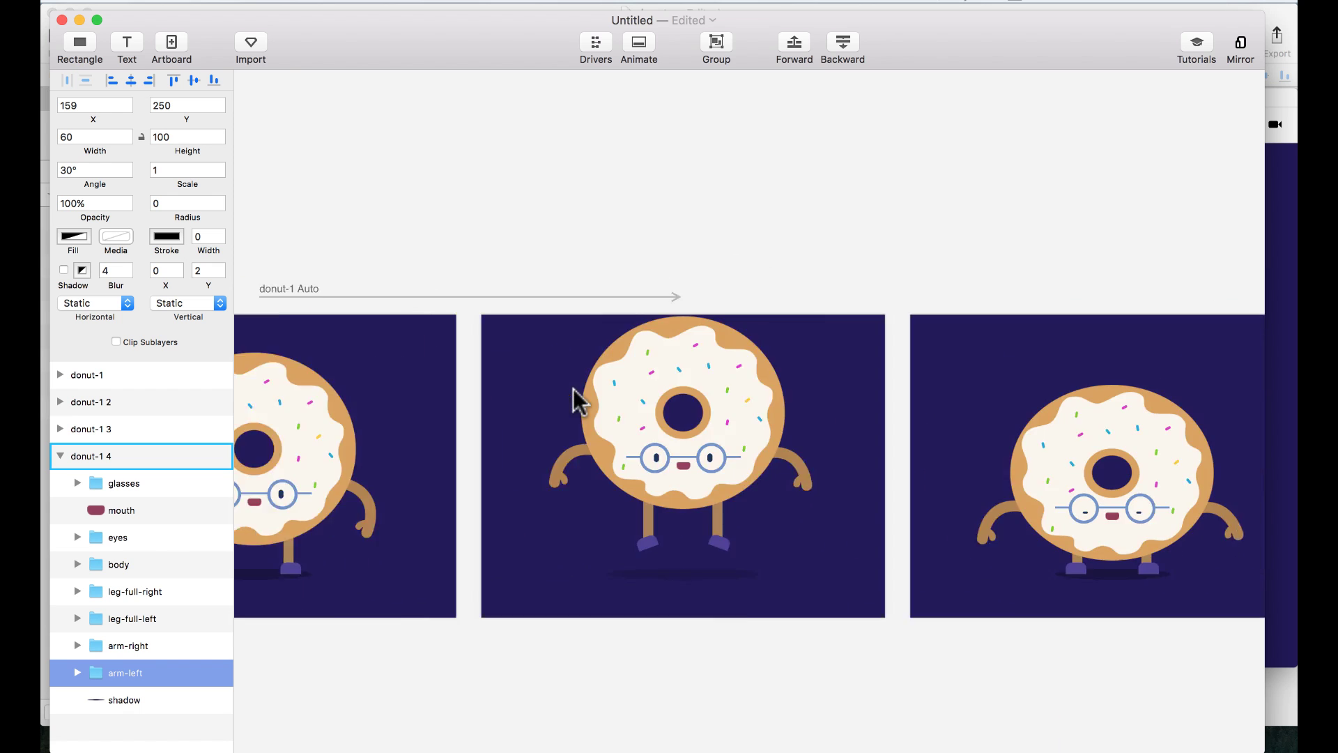
left_click(578, 398)
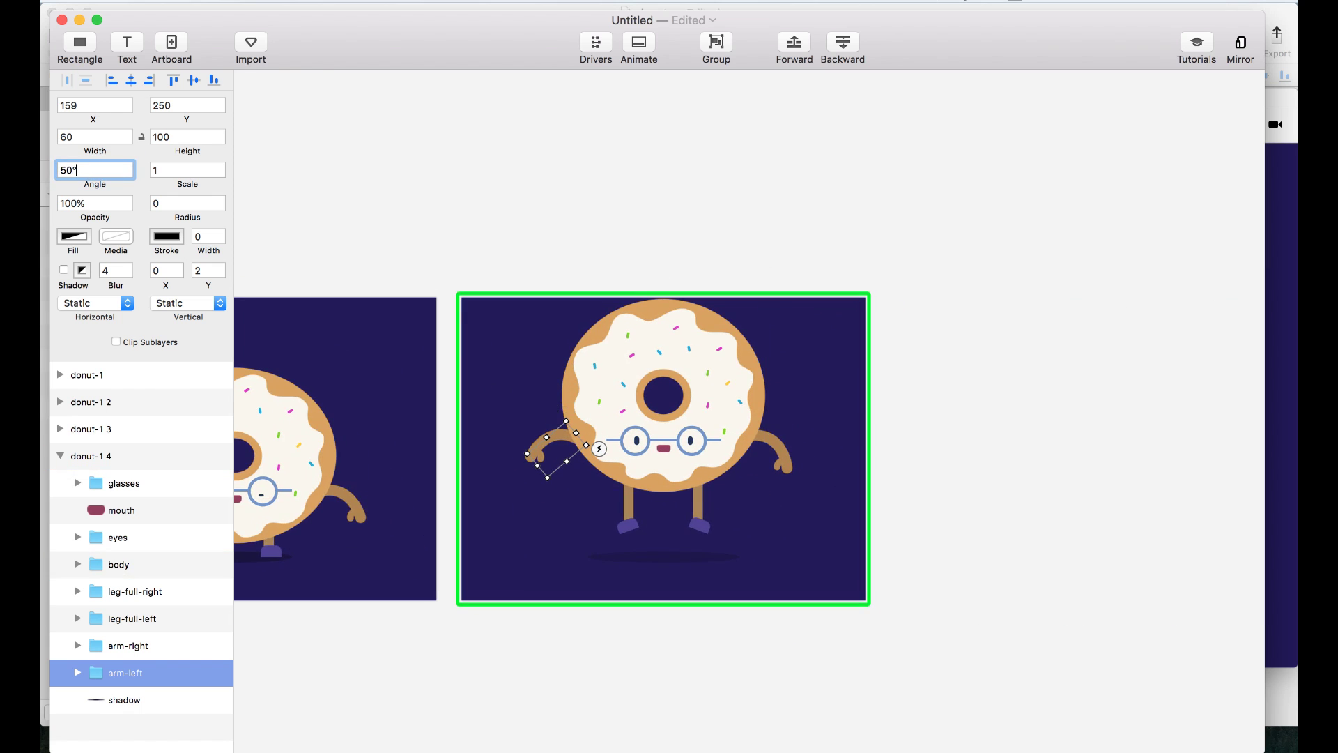
key("shift+Up")
left_click(561, 438)
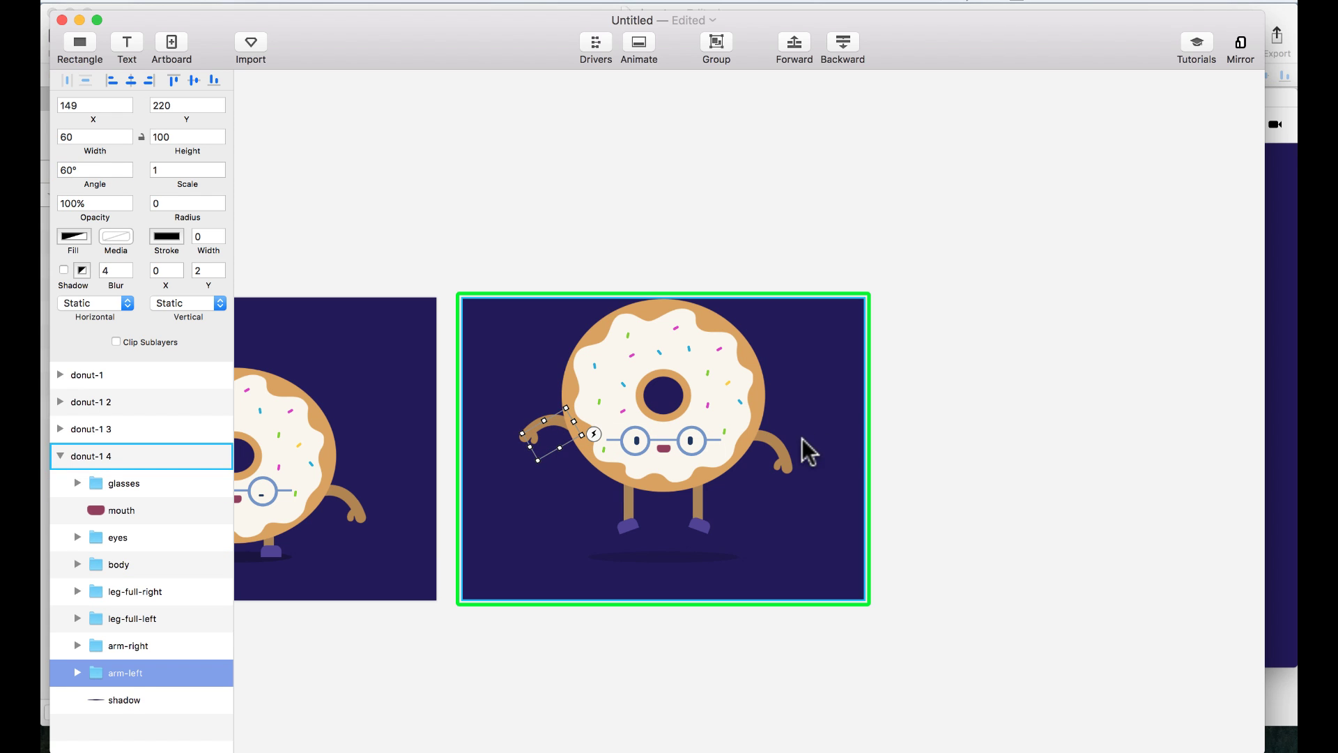
left_click(775, 448)
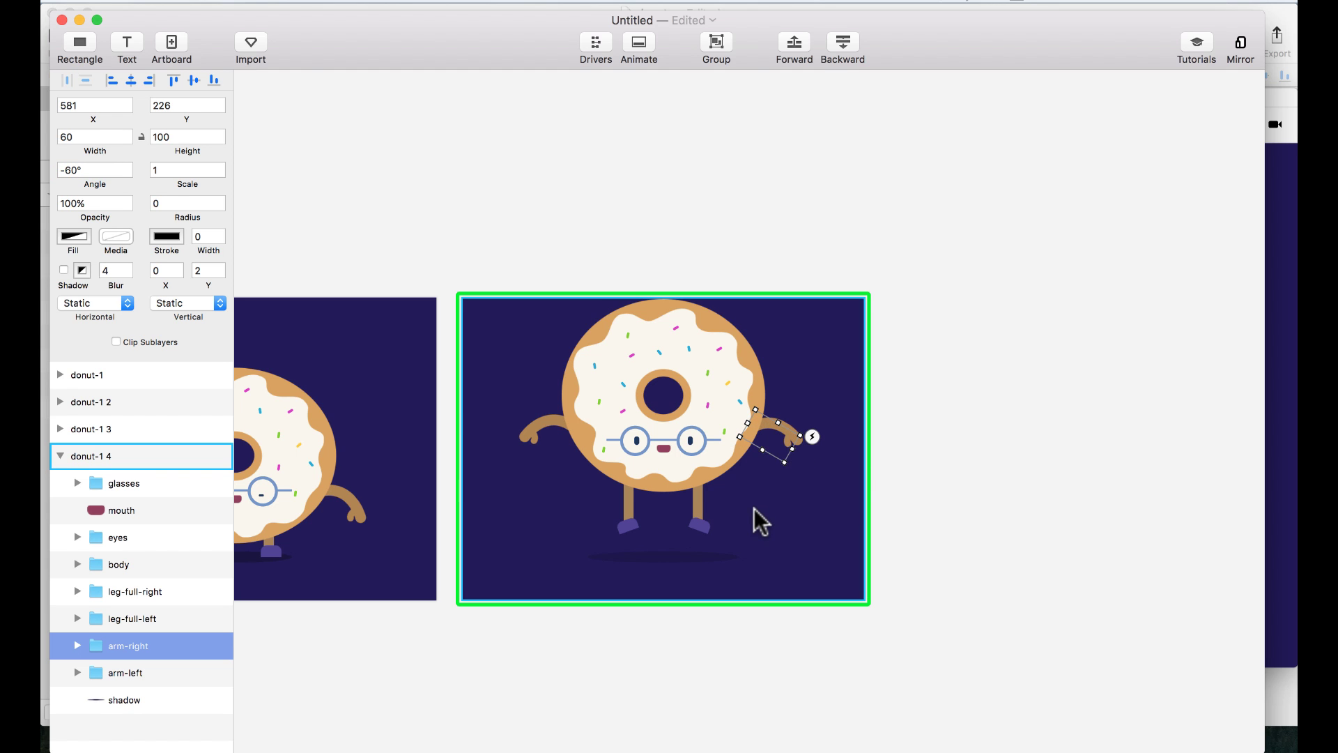
Raise leg-full-right in donut-1 4 to Y 321 and shift the eyes lower inside the glasses.
scroll(756, 516, "up", 3)
scroll(704, 537, "down", 3)
left_click(690, 500)
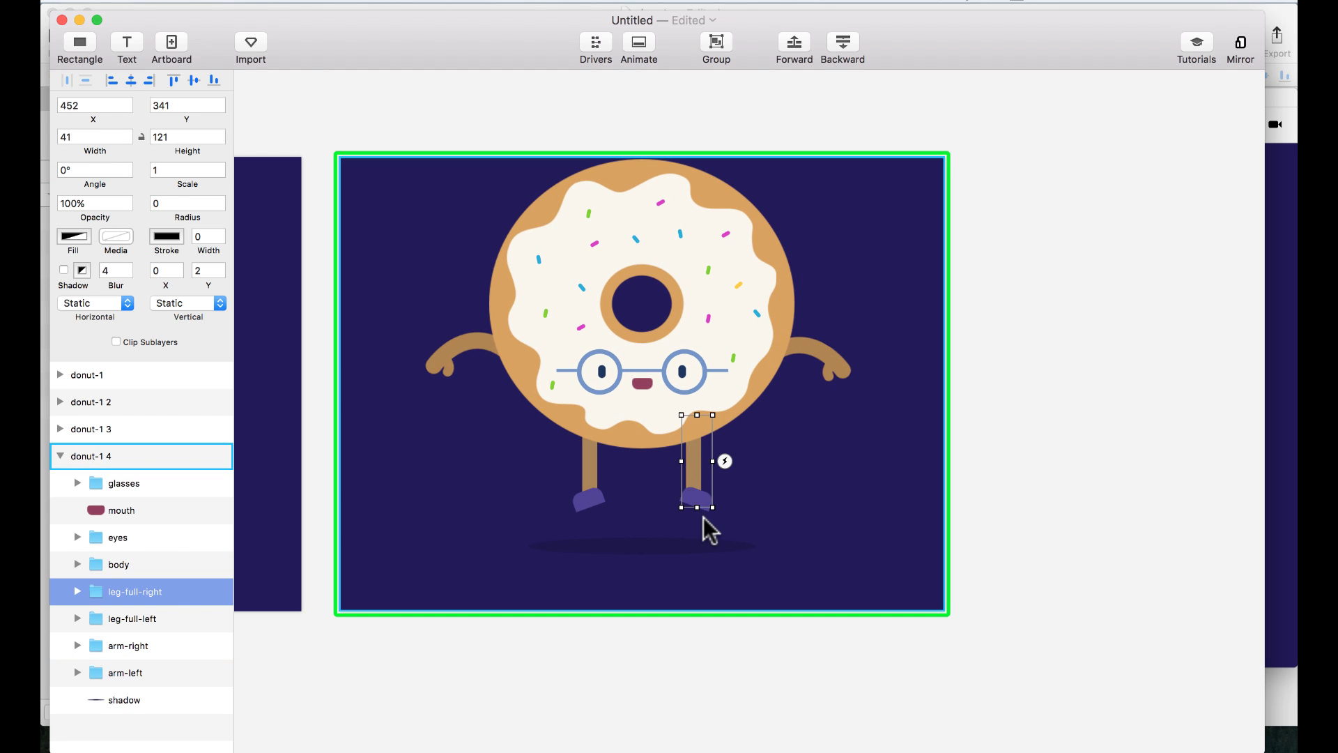
key("shift+Up")
key("shift+Up")
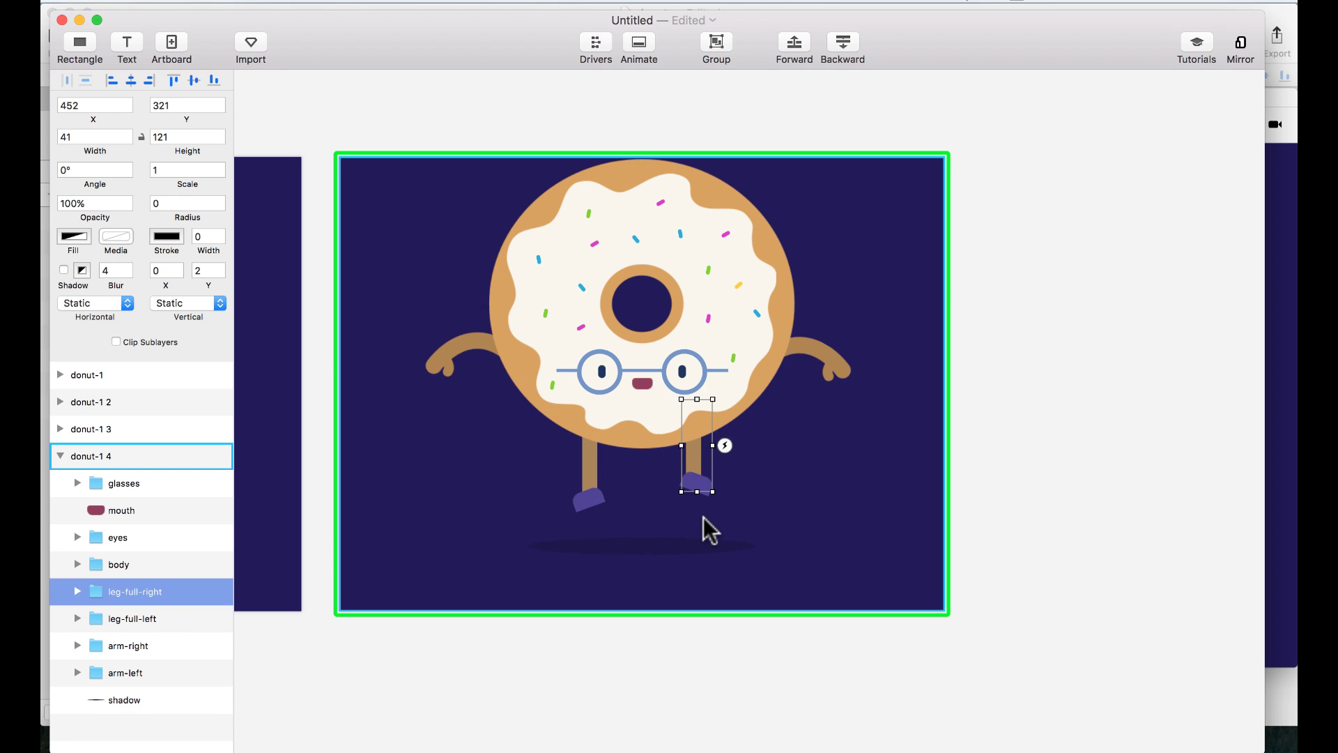
left_click(680, 385)
left_click(700, 480)
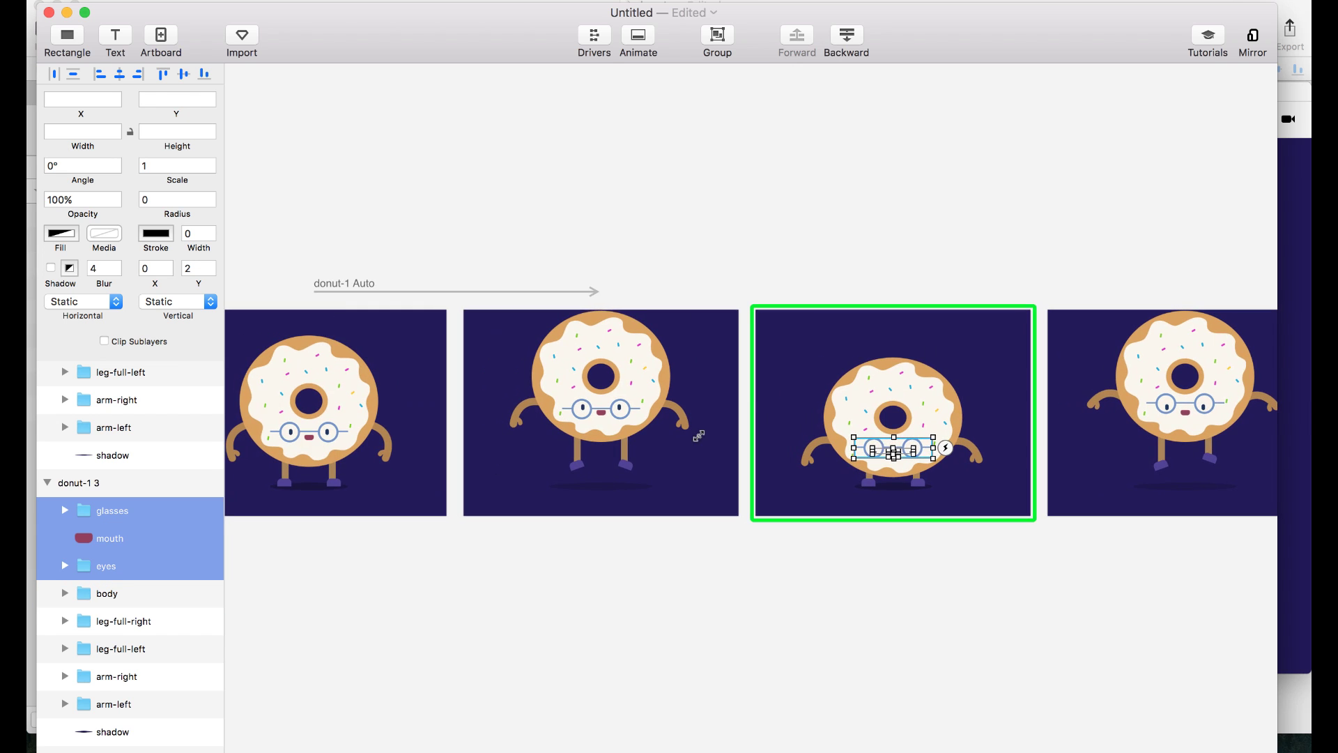
Add Auto transitions from donut-1 2 to donut-1 3 and from donut-1 3 to donut-1 4.
left_click(720, 332)
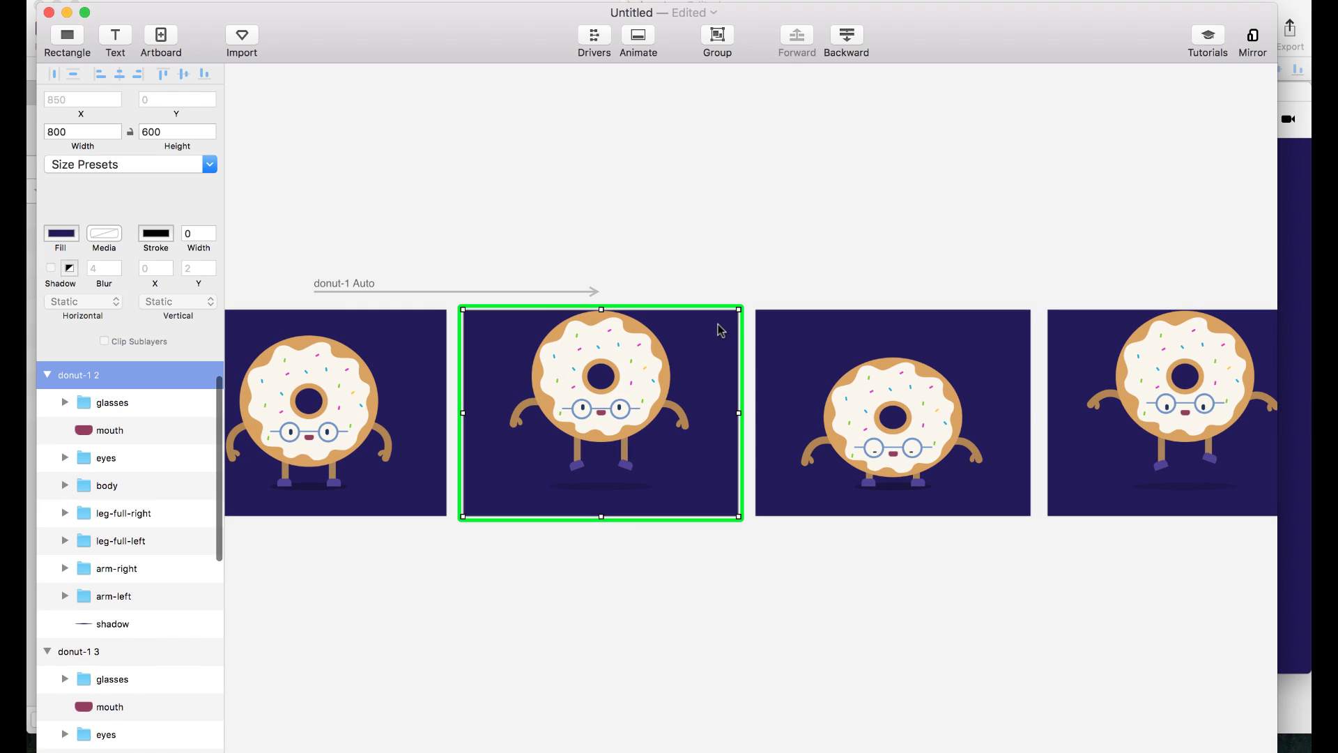
left_click(752, 414)
left_click_drag(769, 505, 958, 352)
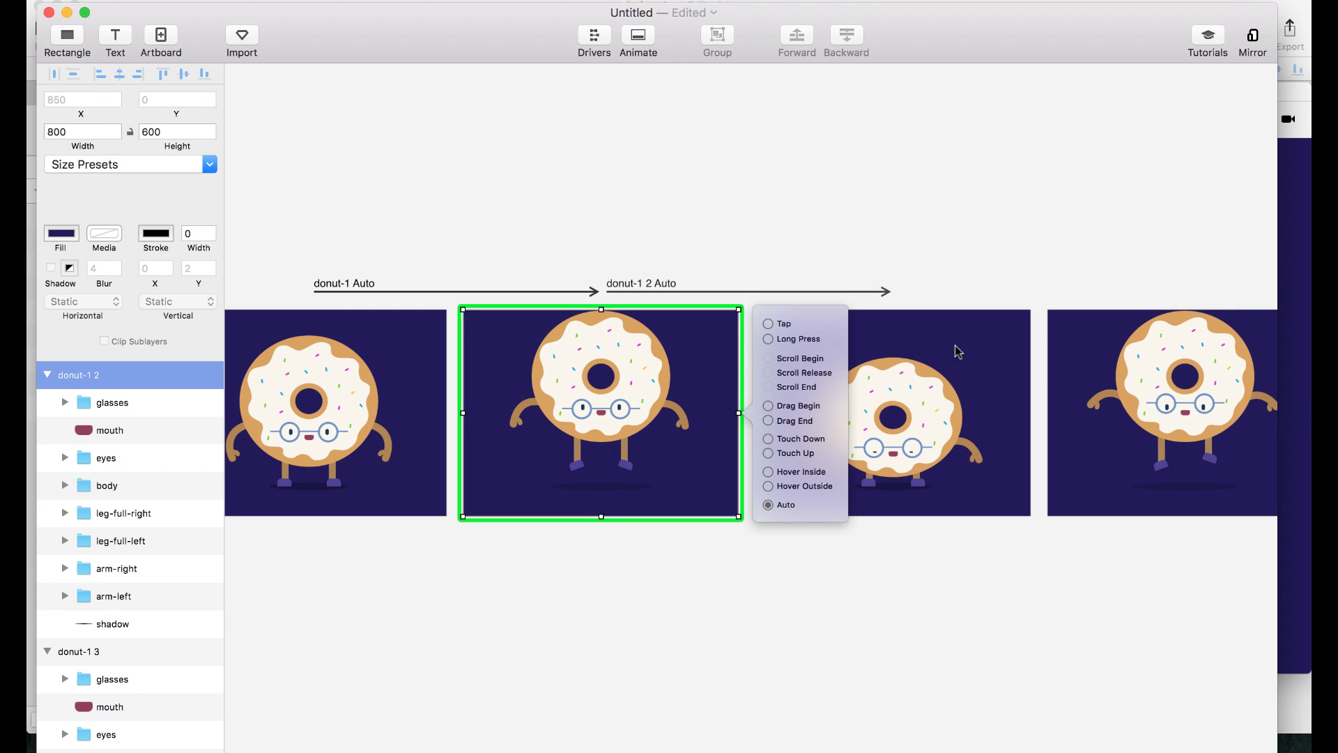
scroll(957, 352, "right", 4)
left_click(865, 333)
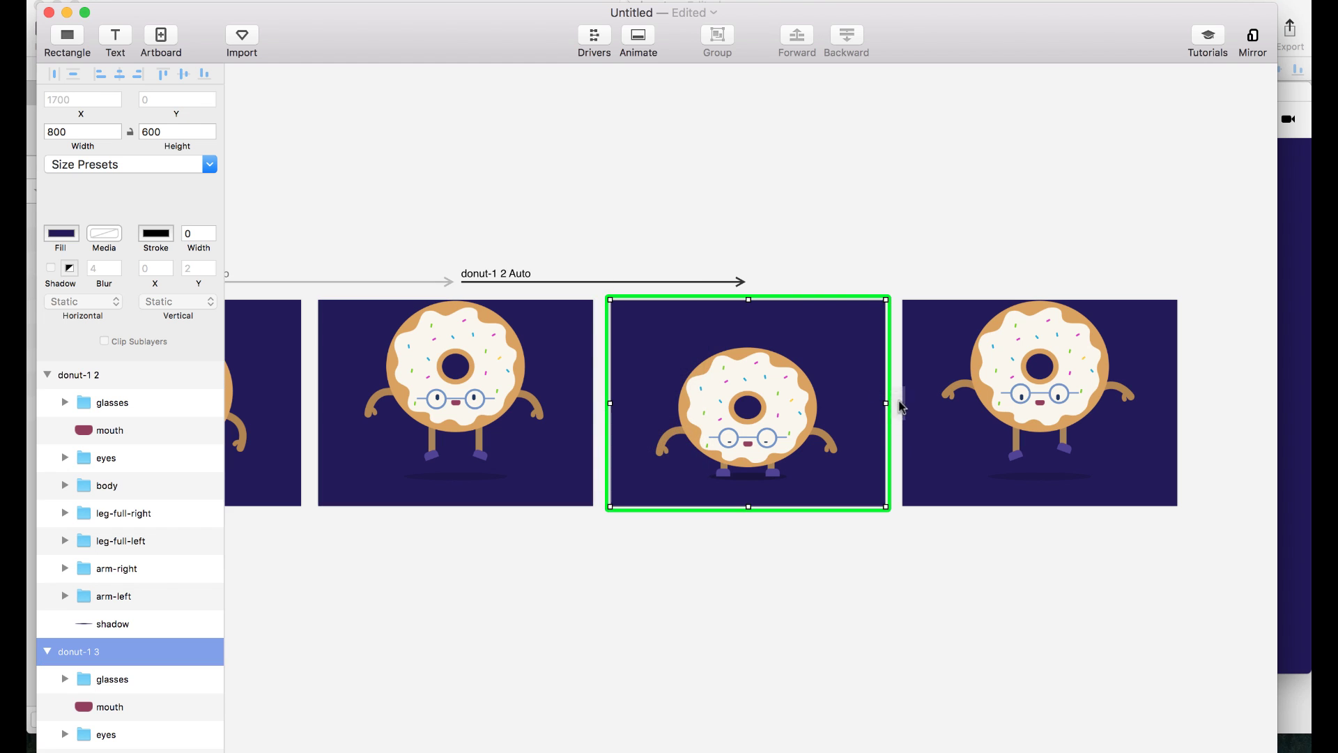
left_click(900, 404)
left_click_drag(926, 493, 1138, 332)
left_click(1153, 334)
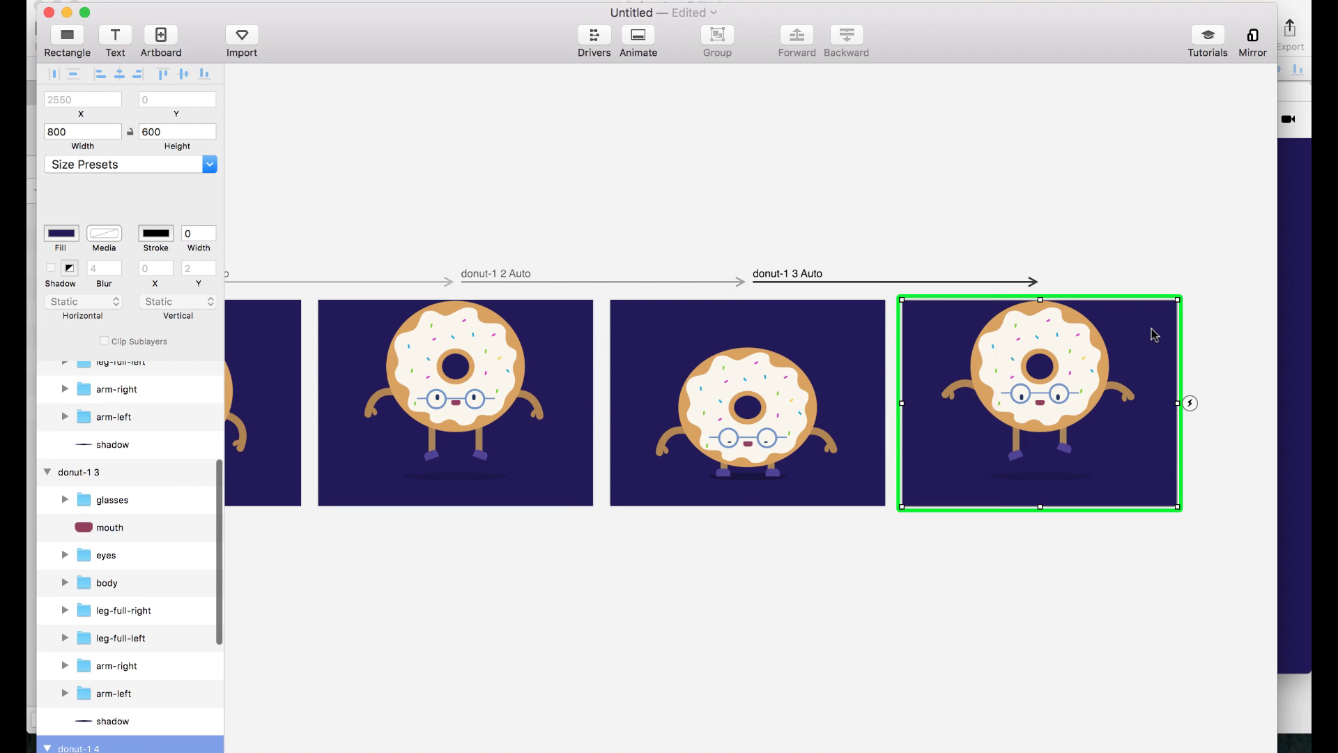
Close the loop with an Auto transition from donut-1 4 back to donut-1 and play the animation in the preview.
key("super+minus")
scroll(1155, 335, "left", 3)
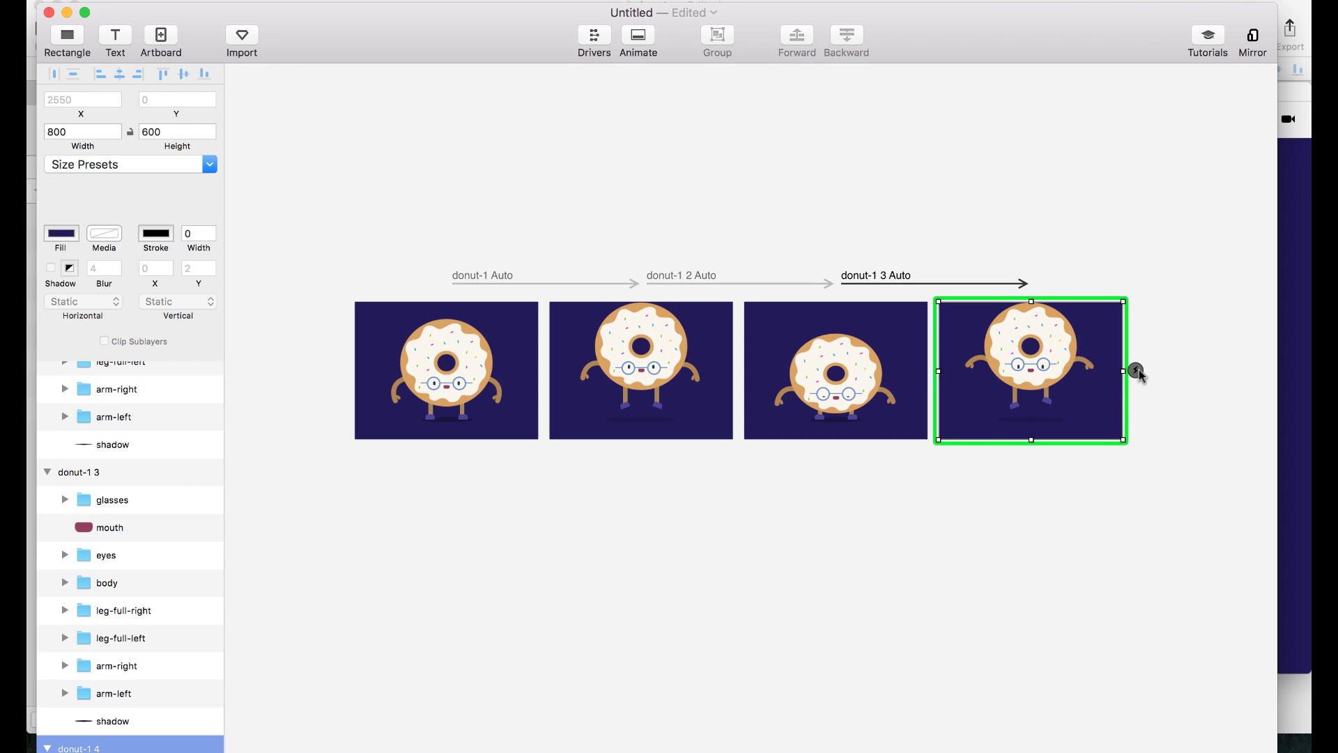
left_click(1136, 370)
left_click_drag(1150, 463, 526, 347)
key("super+grave")
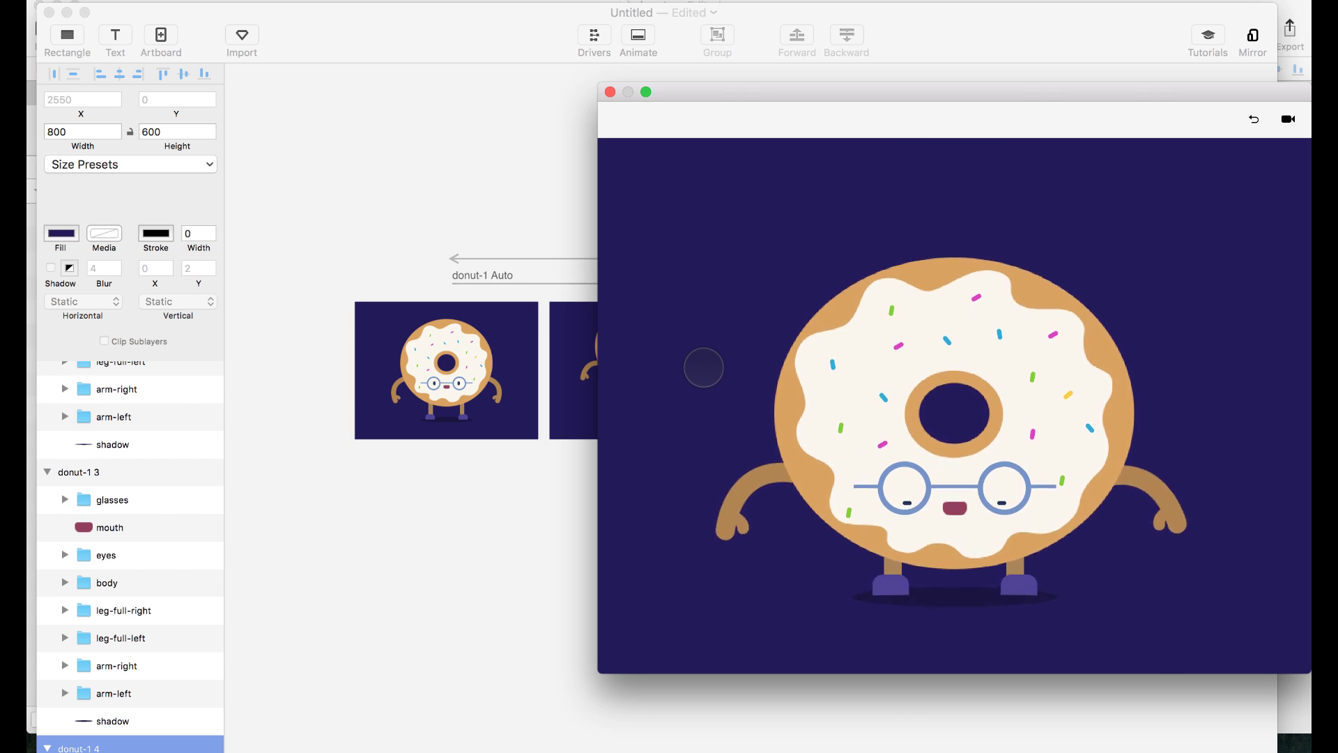
Raise leg-full-right in donut-1 4 to Y 301 and fine-tune the arms, placing arm-left at X 153, Y 222.
left_click(470, 547)
scroll(470, 546, "right", 5)
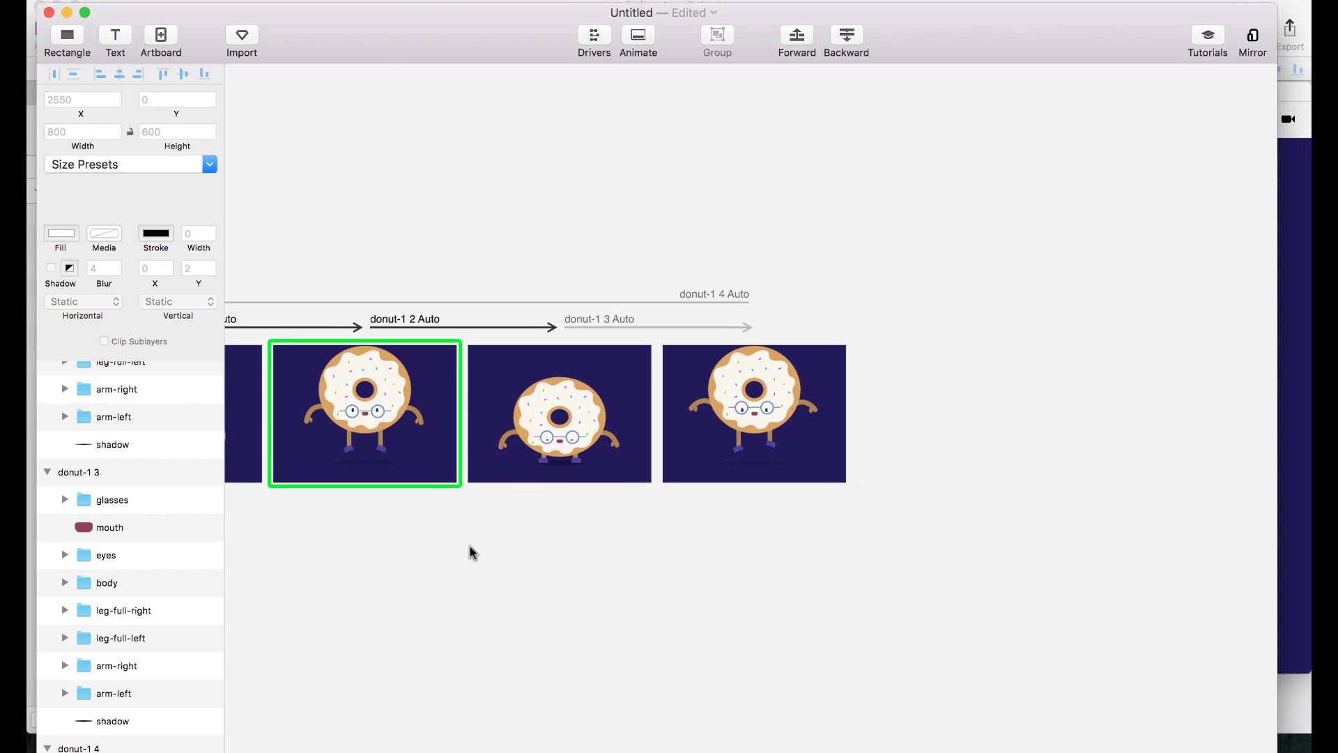
key("super+plus")
key("super+plus")
left_click(795, 481)
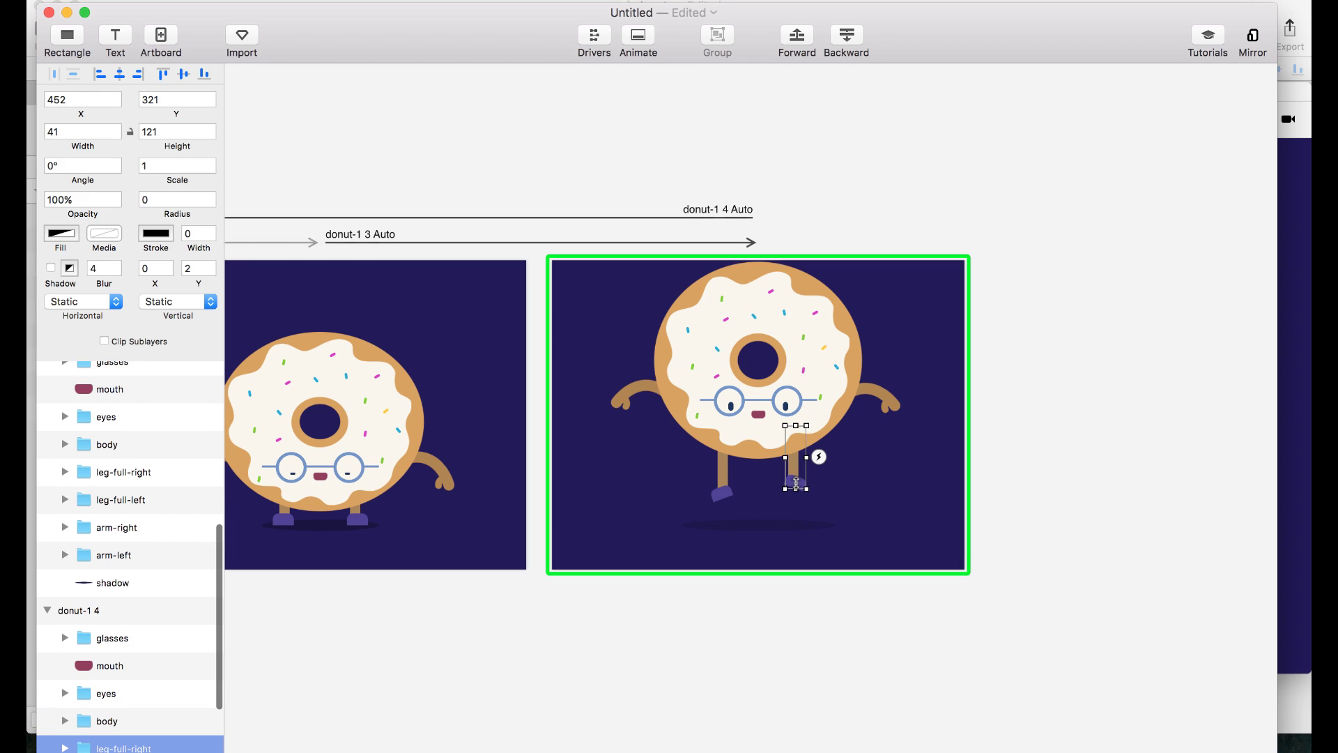
left_click(887, 401)
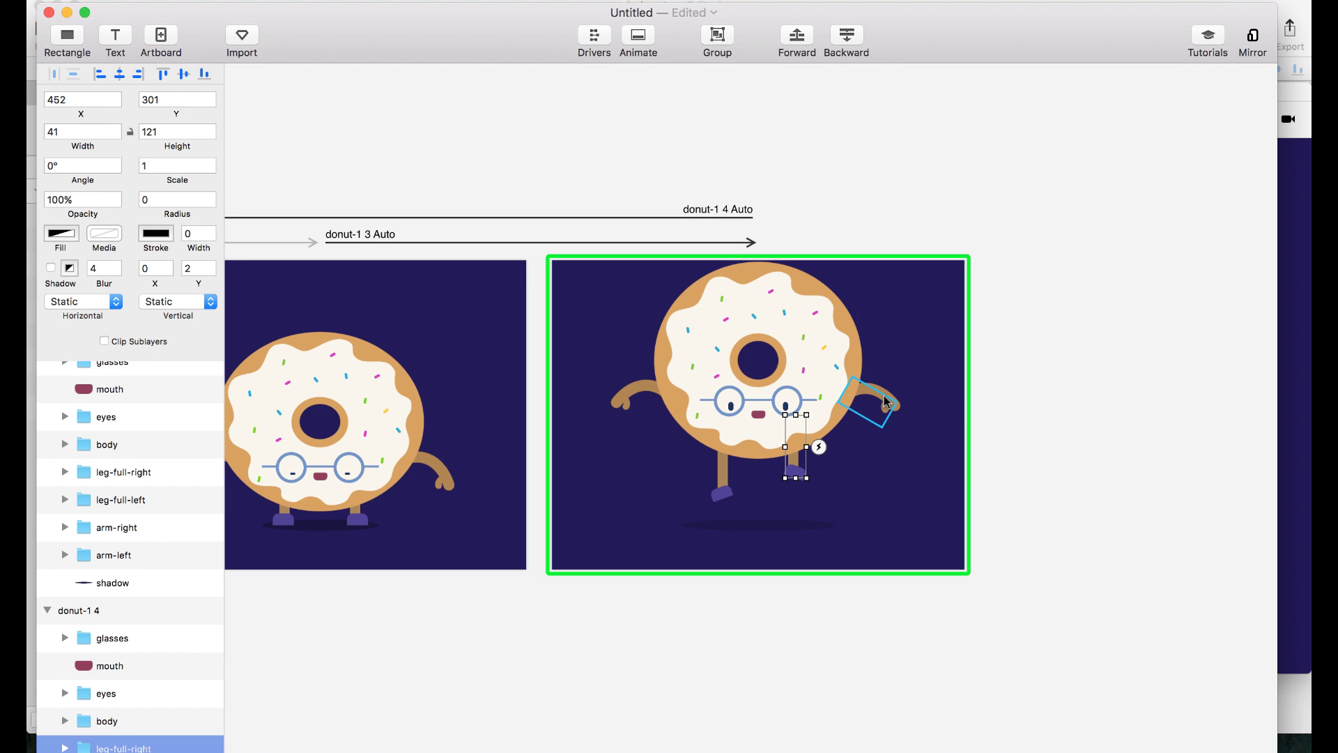
left_click(637, 404)
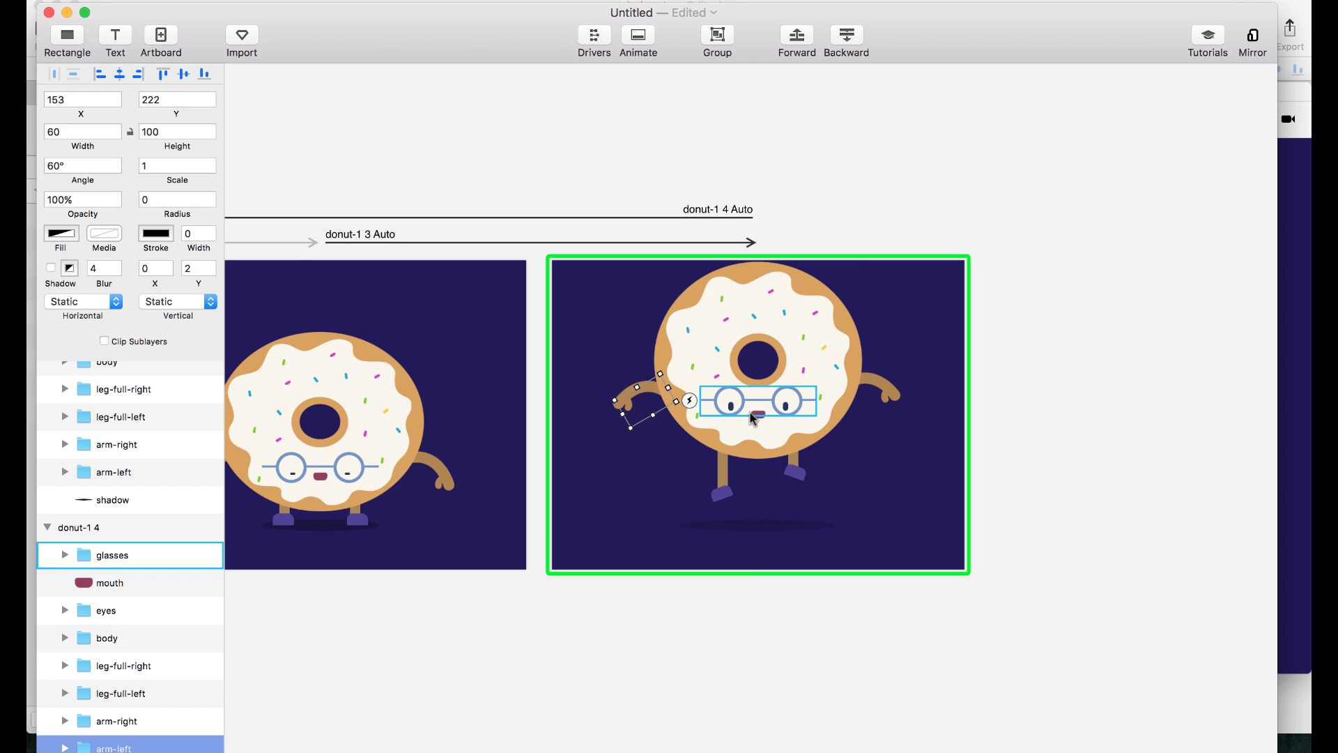
Play the adjusted jump loop in the preview and review the full four-artboard transition sequence.
key("super+grave")
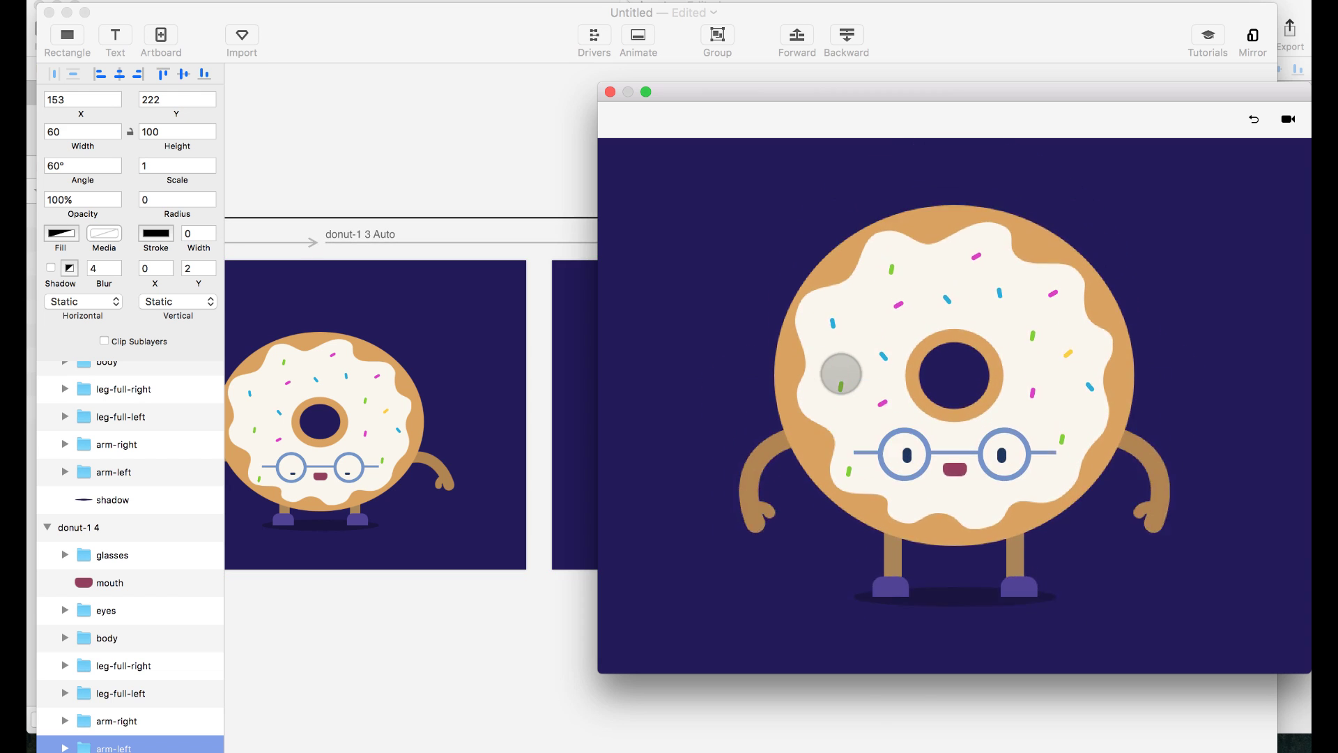
left_click(432, 165)
key("super+minus")
scroll(432, 166, "left", 5)
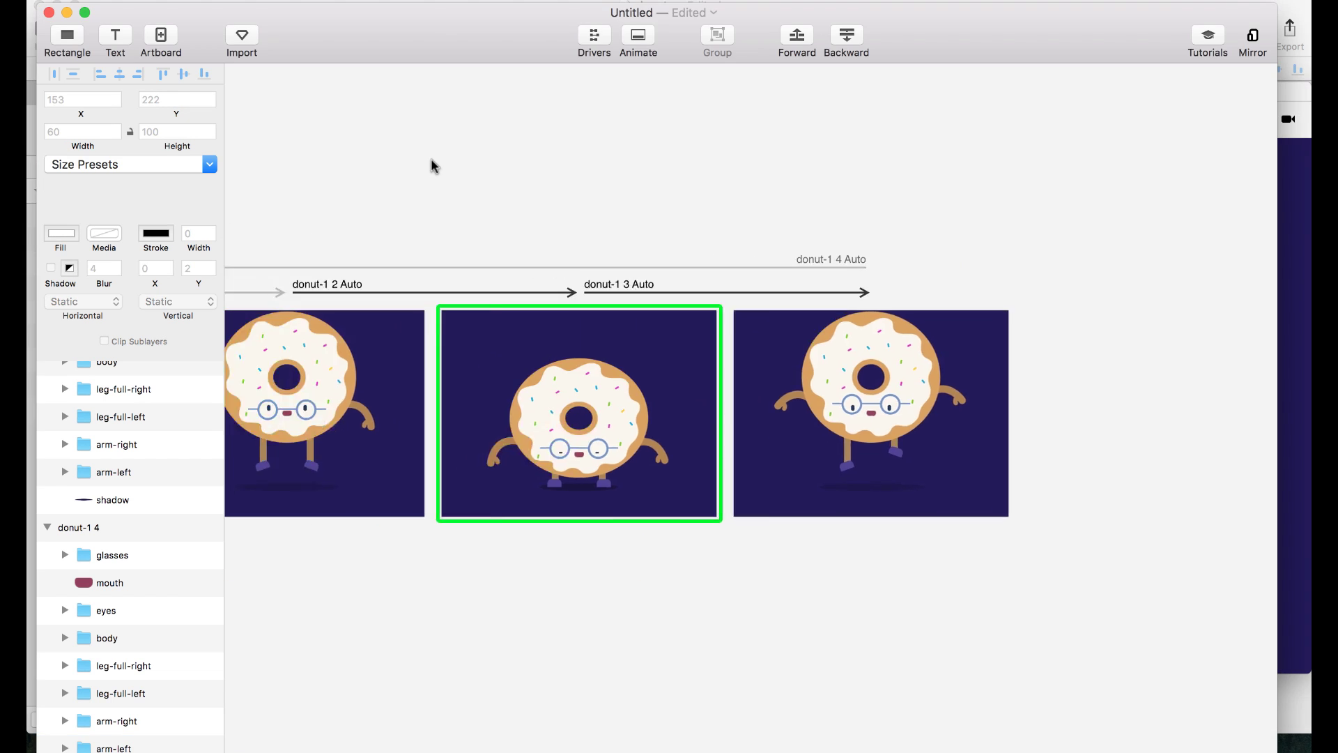
key("super+minus")
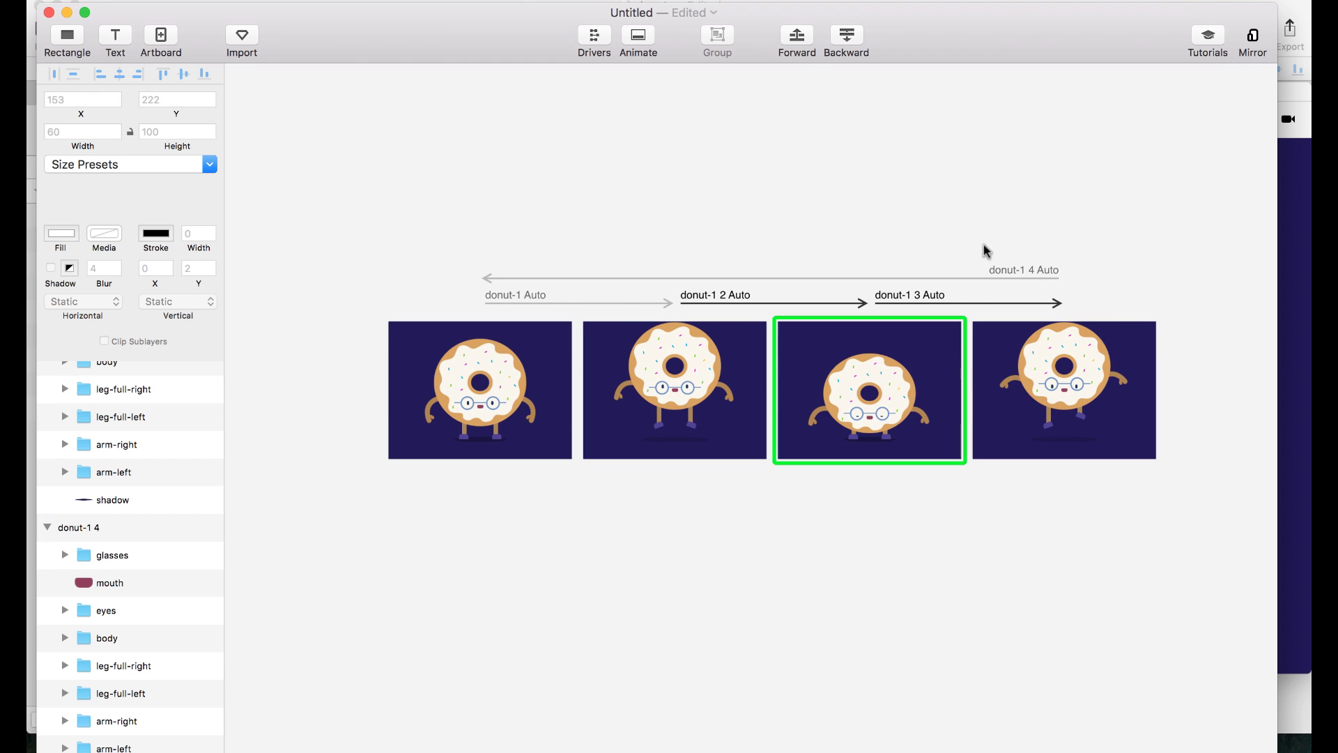
scroll(575, 207, "right", 2)
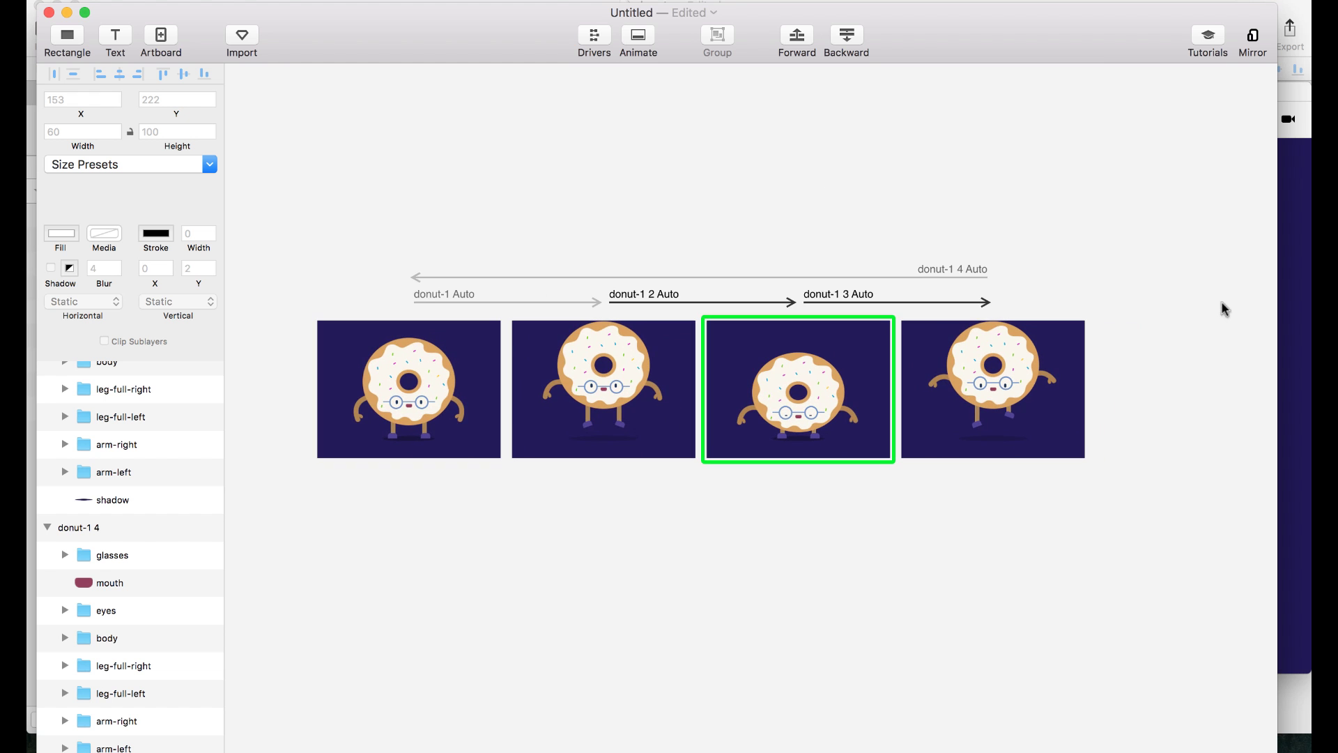